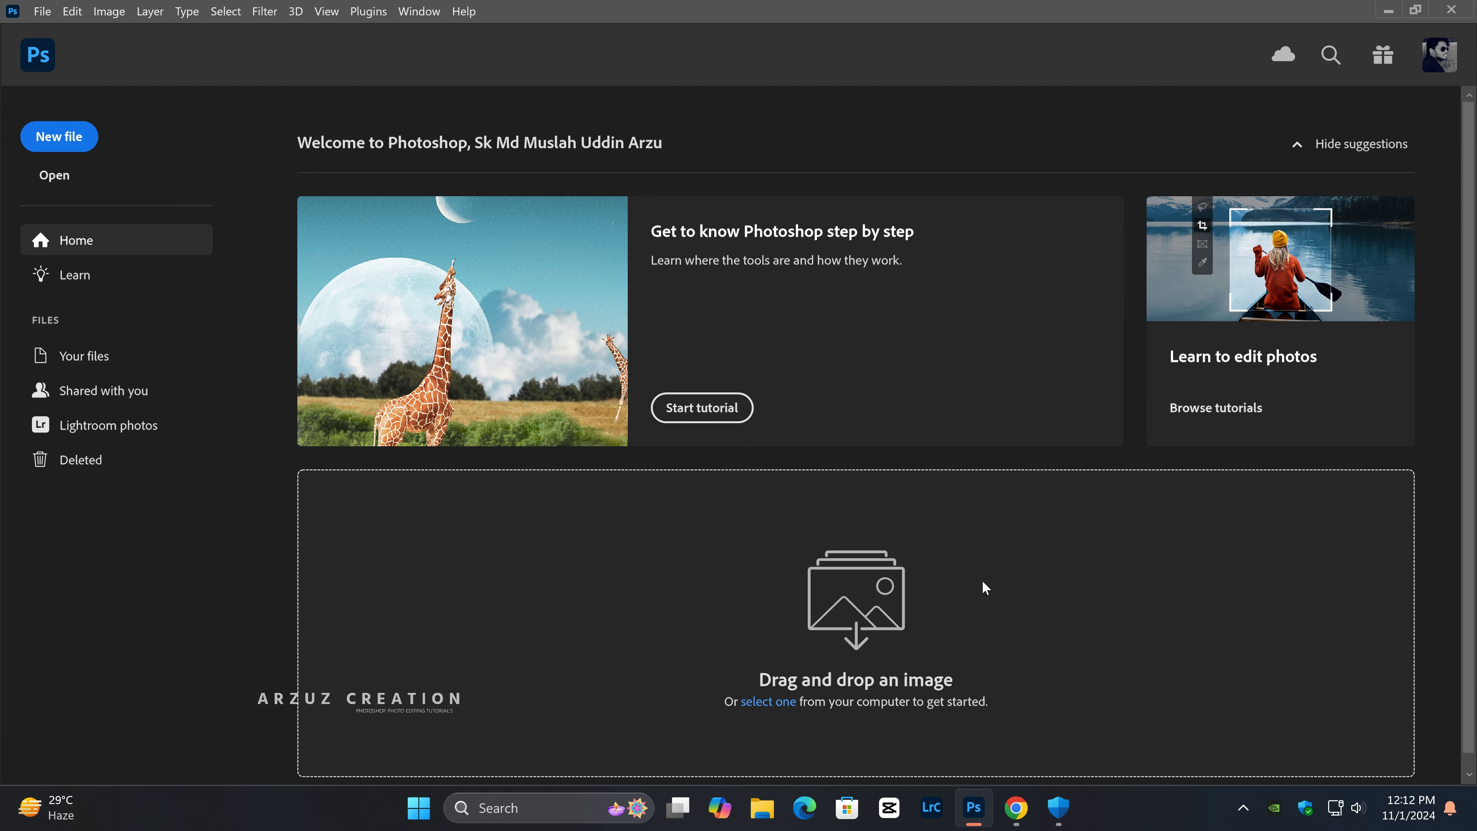
# - Open the green-6226492 photo of the woman between tree roots from the Home screen
pyautogui.click(57, 190)
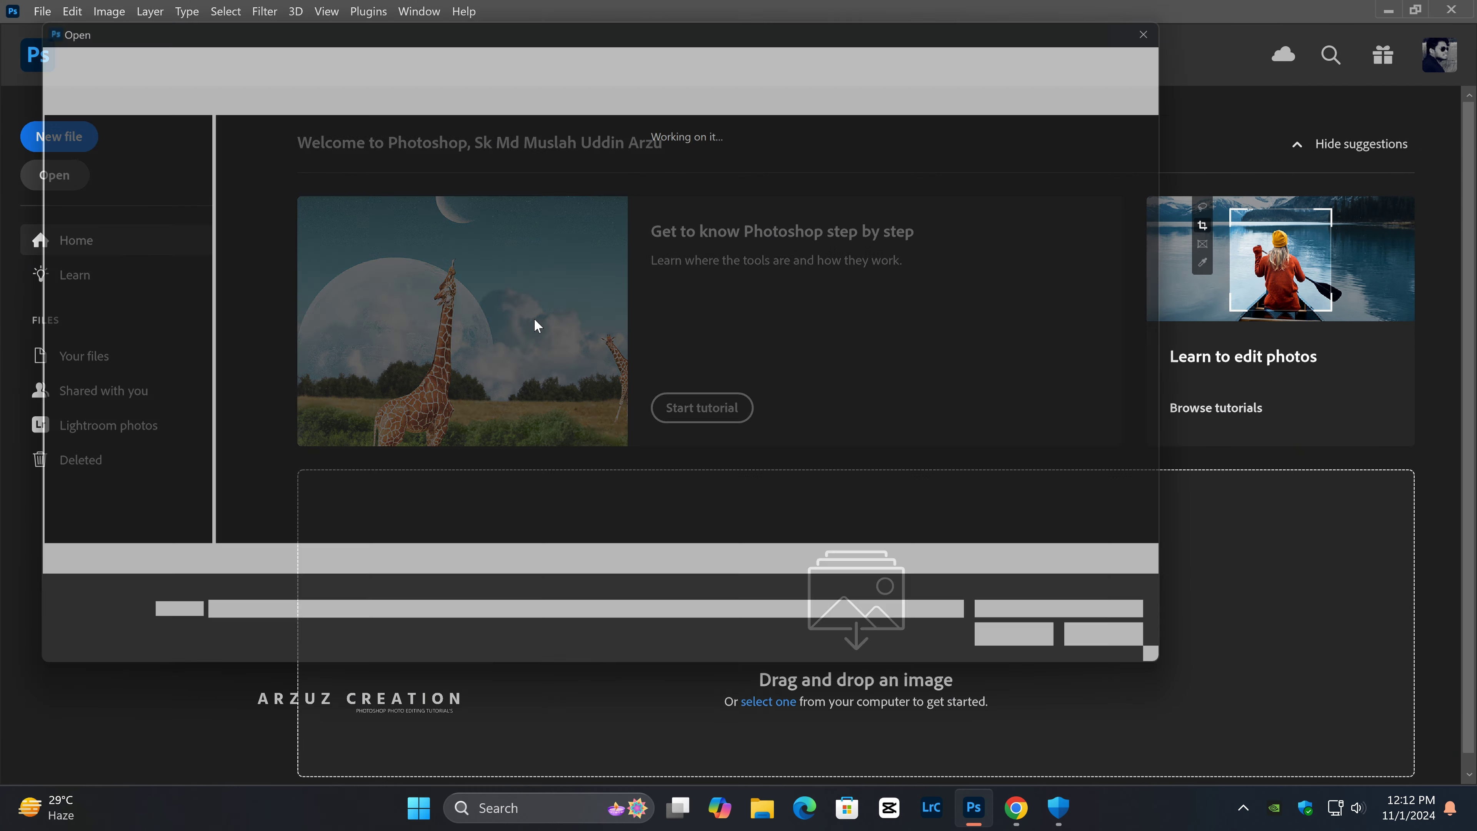
pyautogui.doubleClick(923, 200)
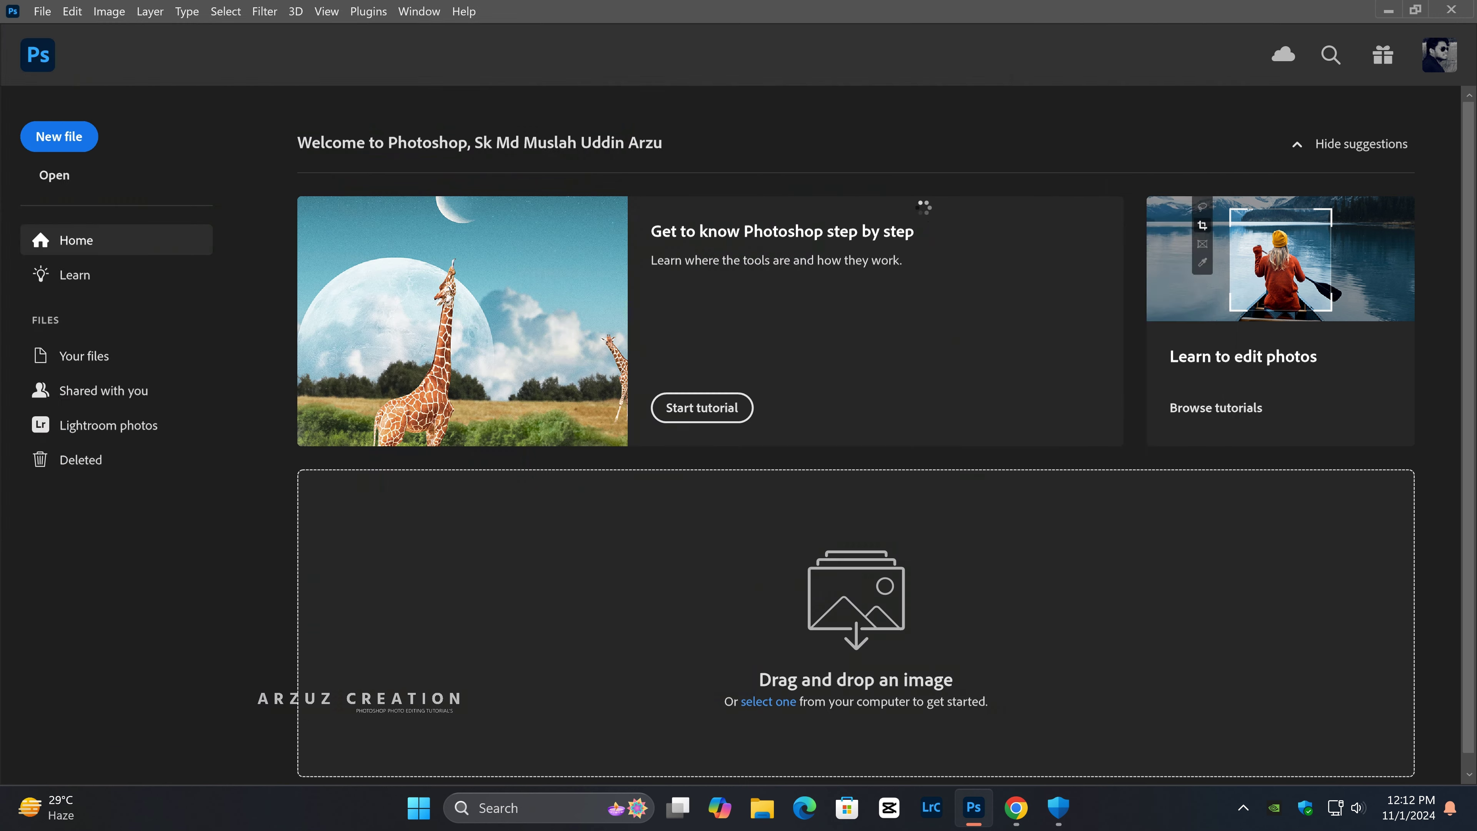
# - Unlock the Background layer and rename it 'Outdoor Portrait'
pyautogui.click(1441, 582)
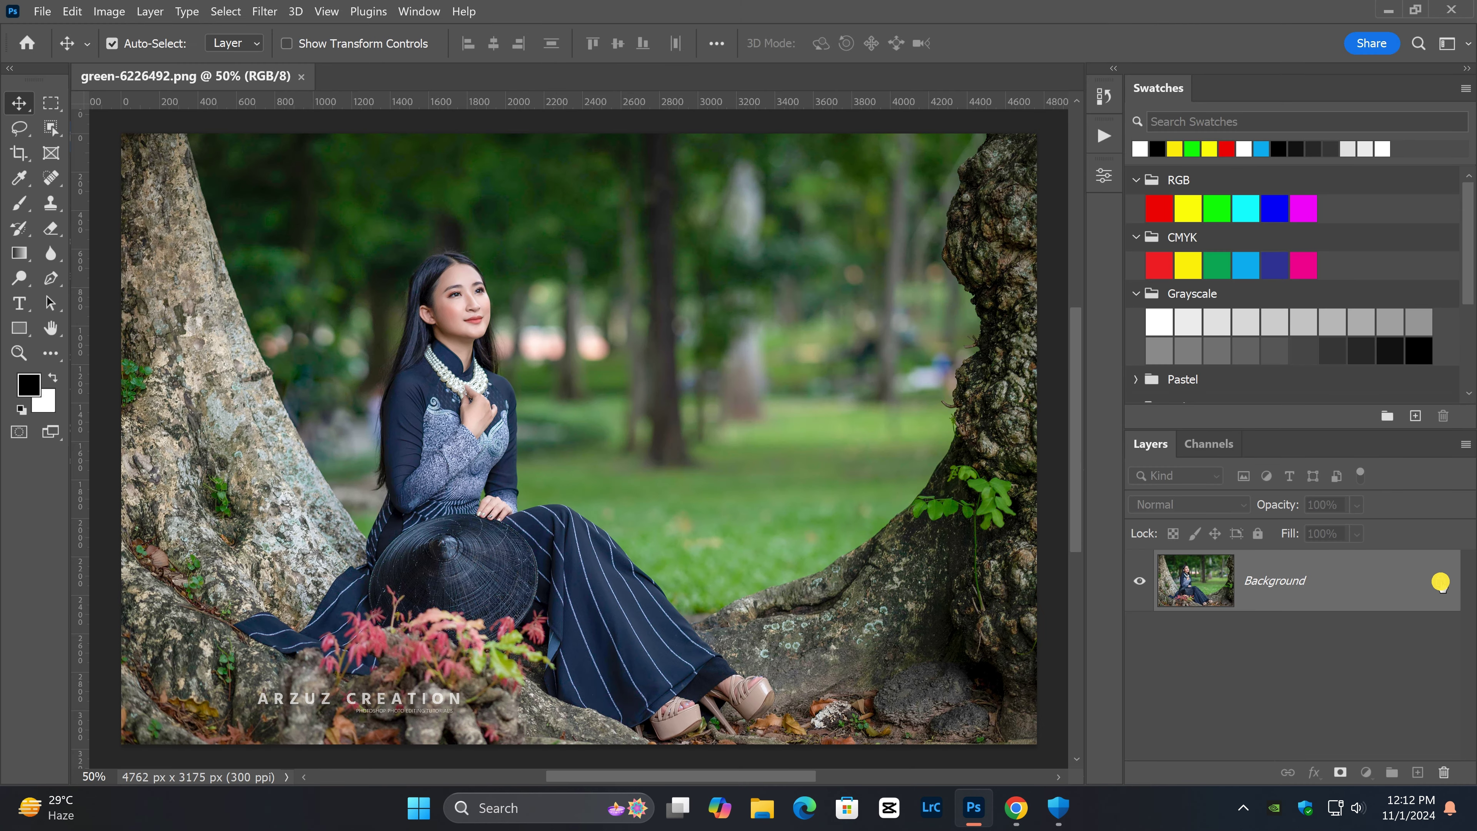
pyautogui.doubleClick(1261, 593)
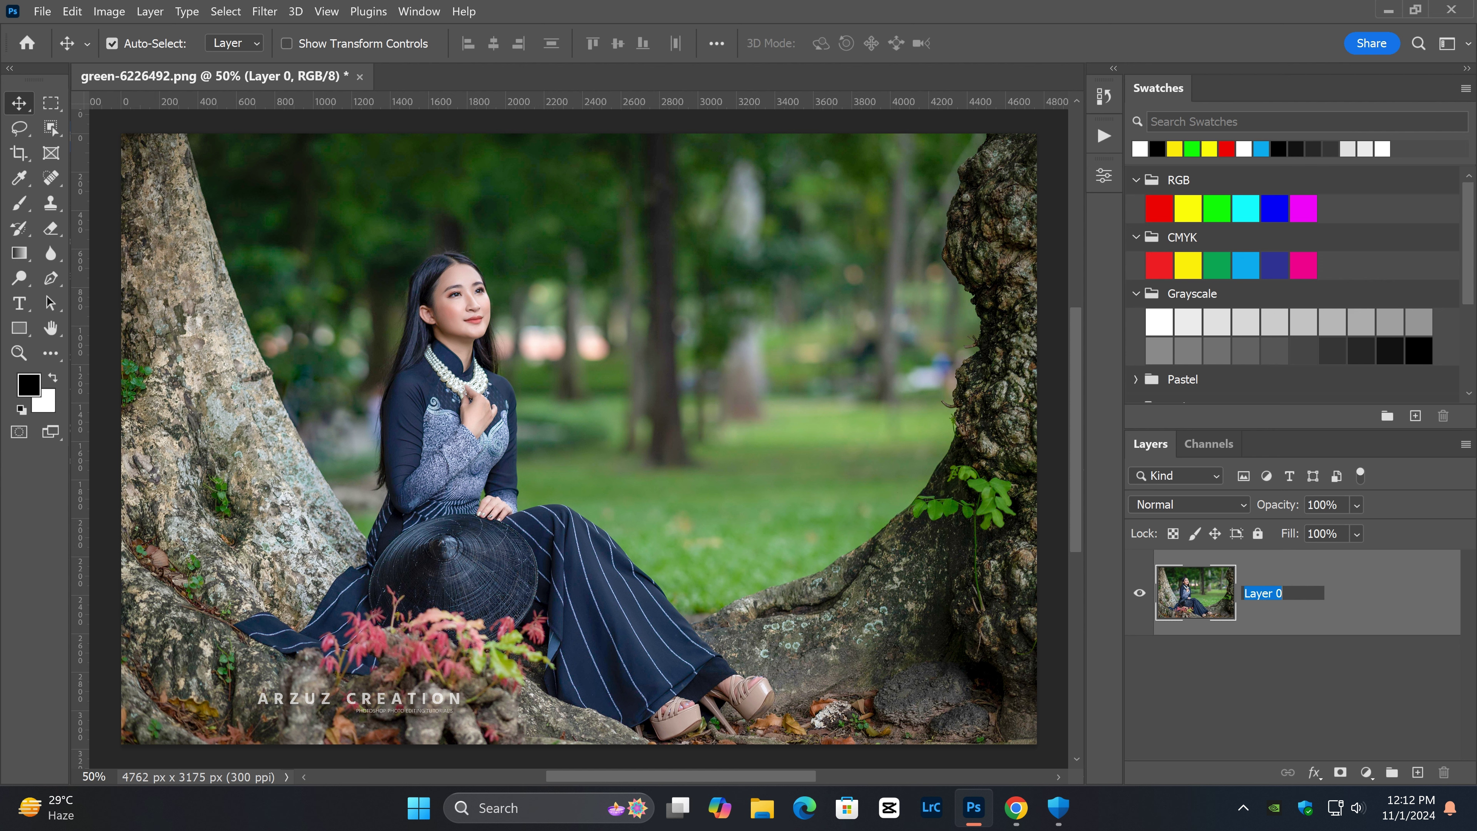
pyautogui.write('Outdoor')
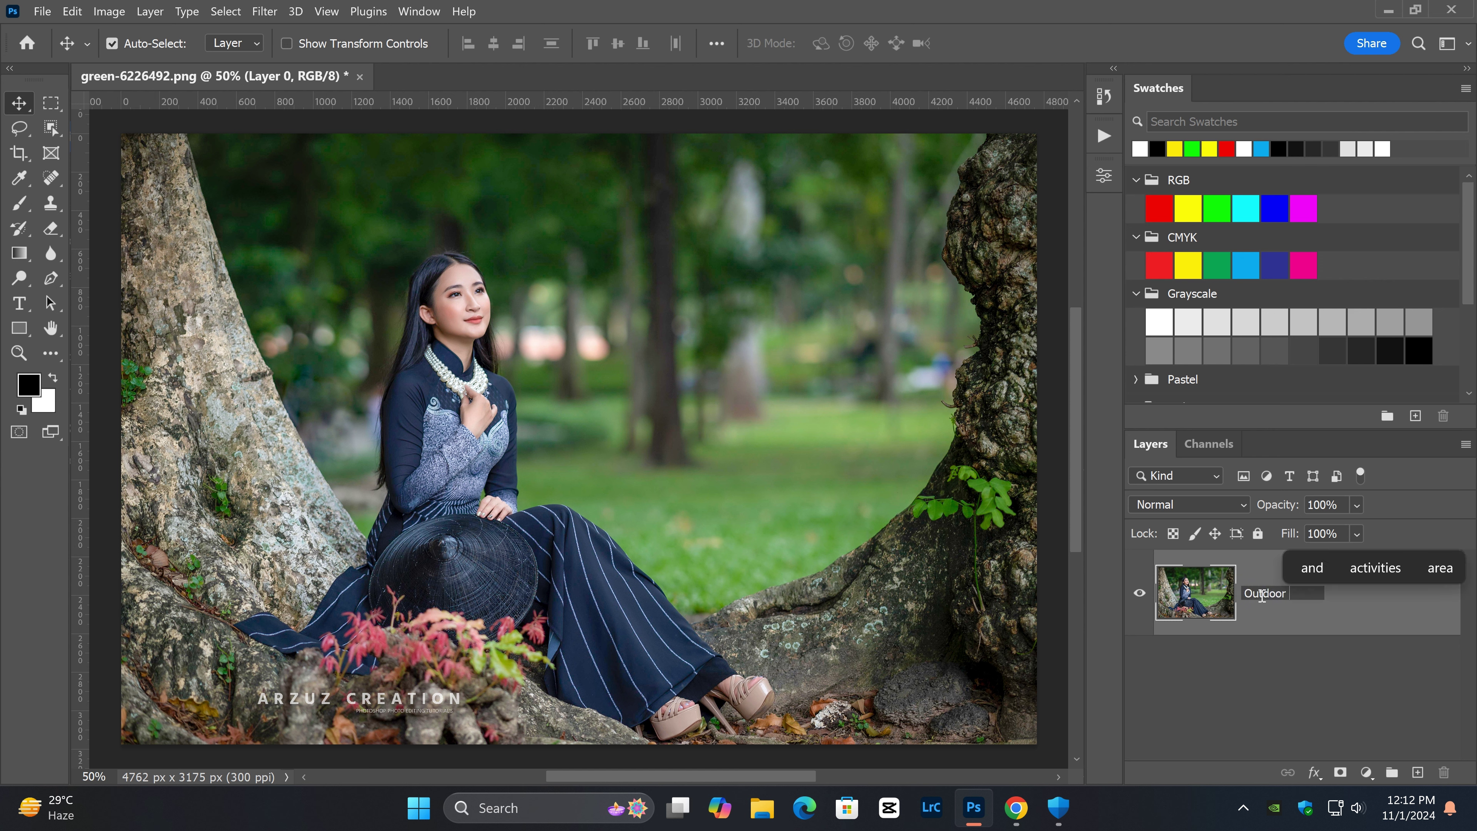
pyautogui.write(' Portrait')
pyautogui.press('Return')
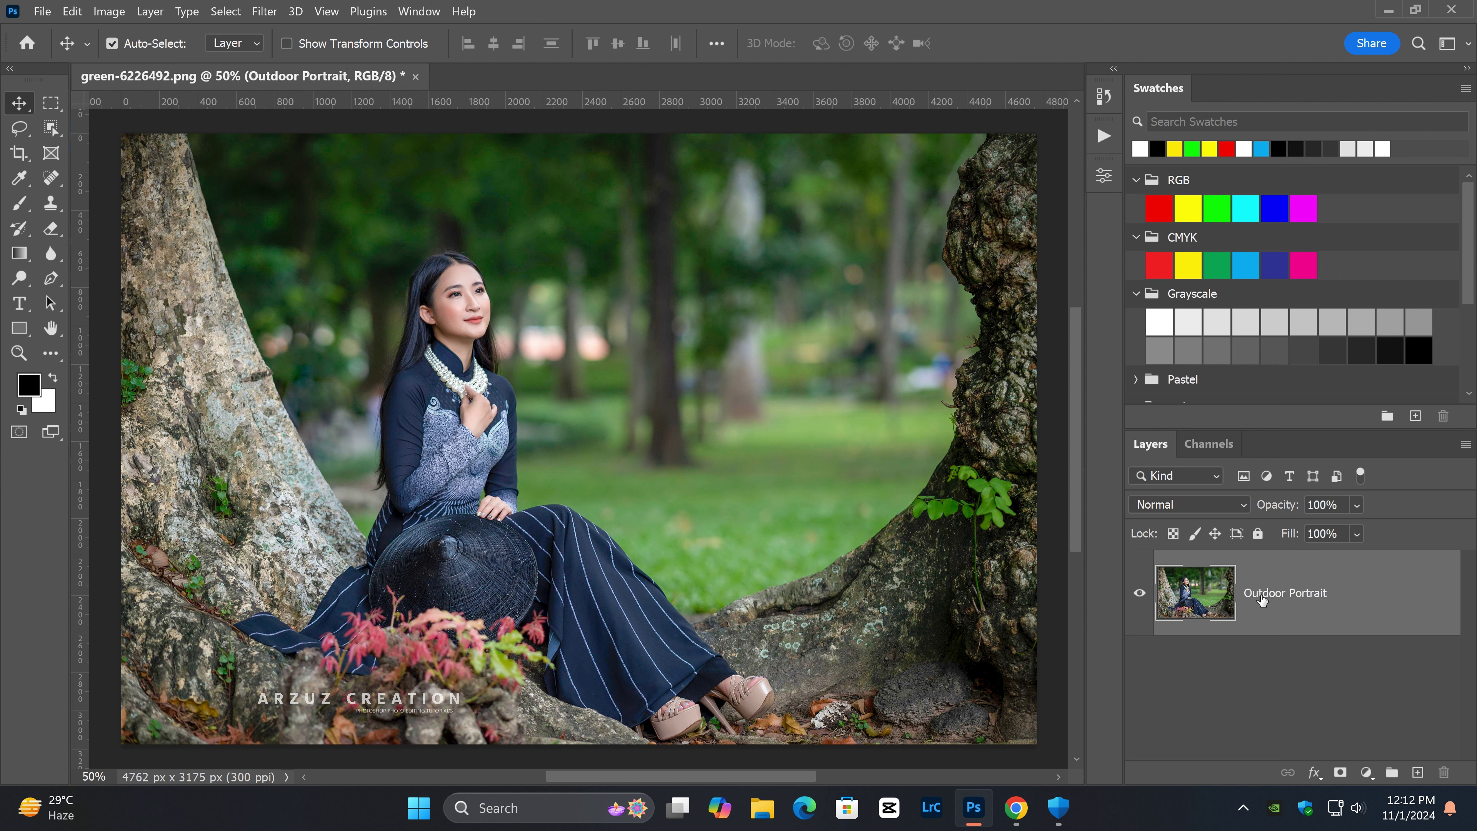
# - Duplicate the layer and name the copy 'Moody Soft Yellow Color Tone Effect'
pyautogui.hotkey('ctrl', 'j')
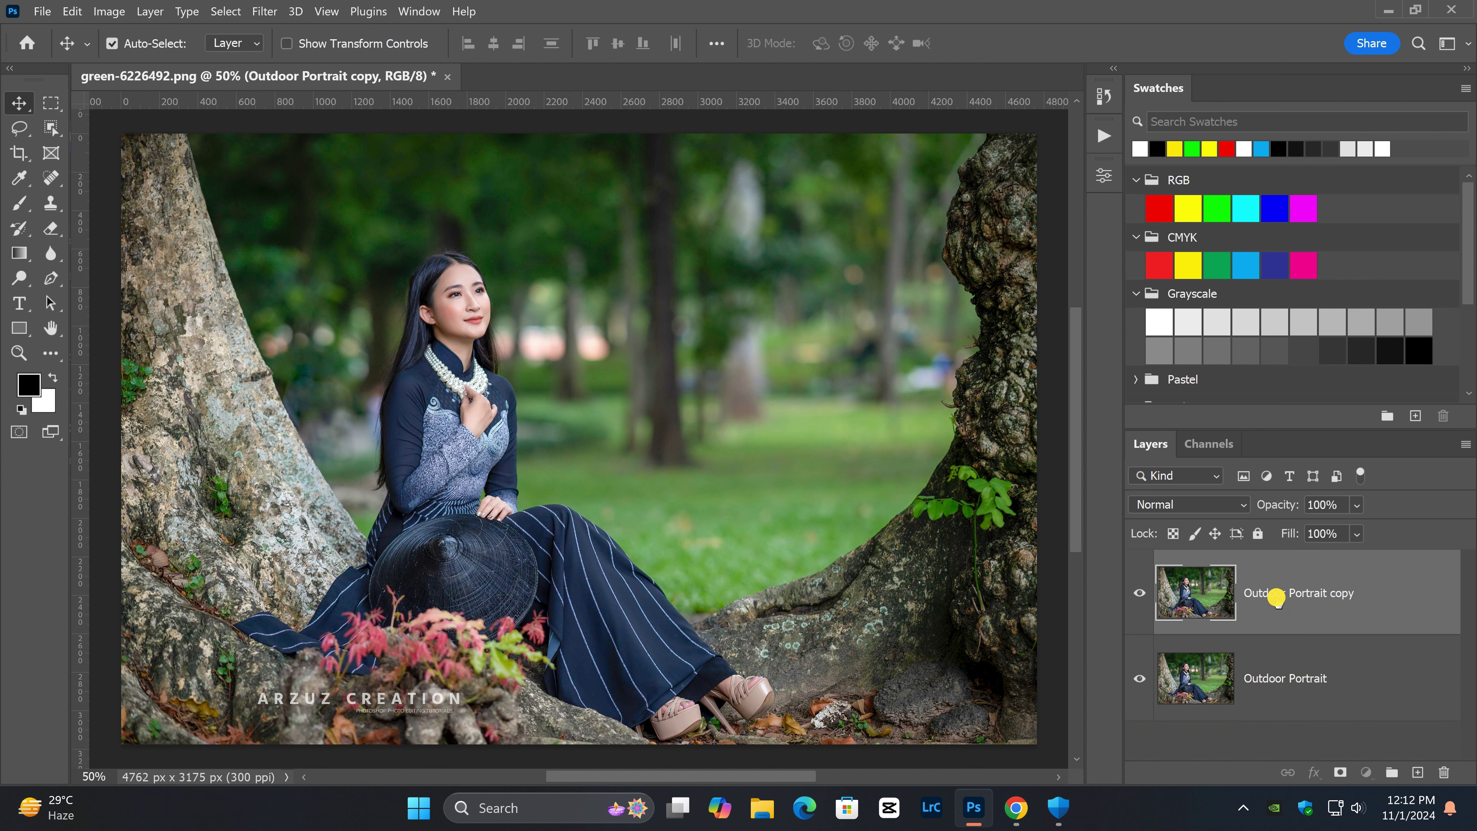
pyautogui.doubleClick(1276, 593)
pyautogui.write('M')
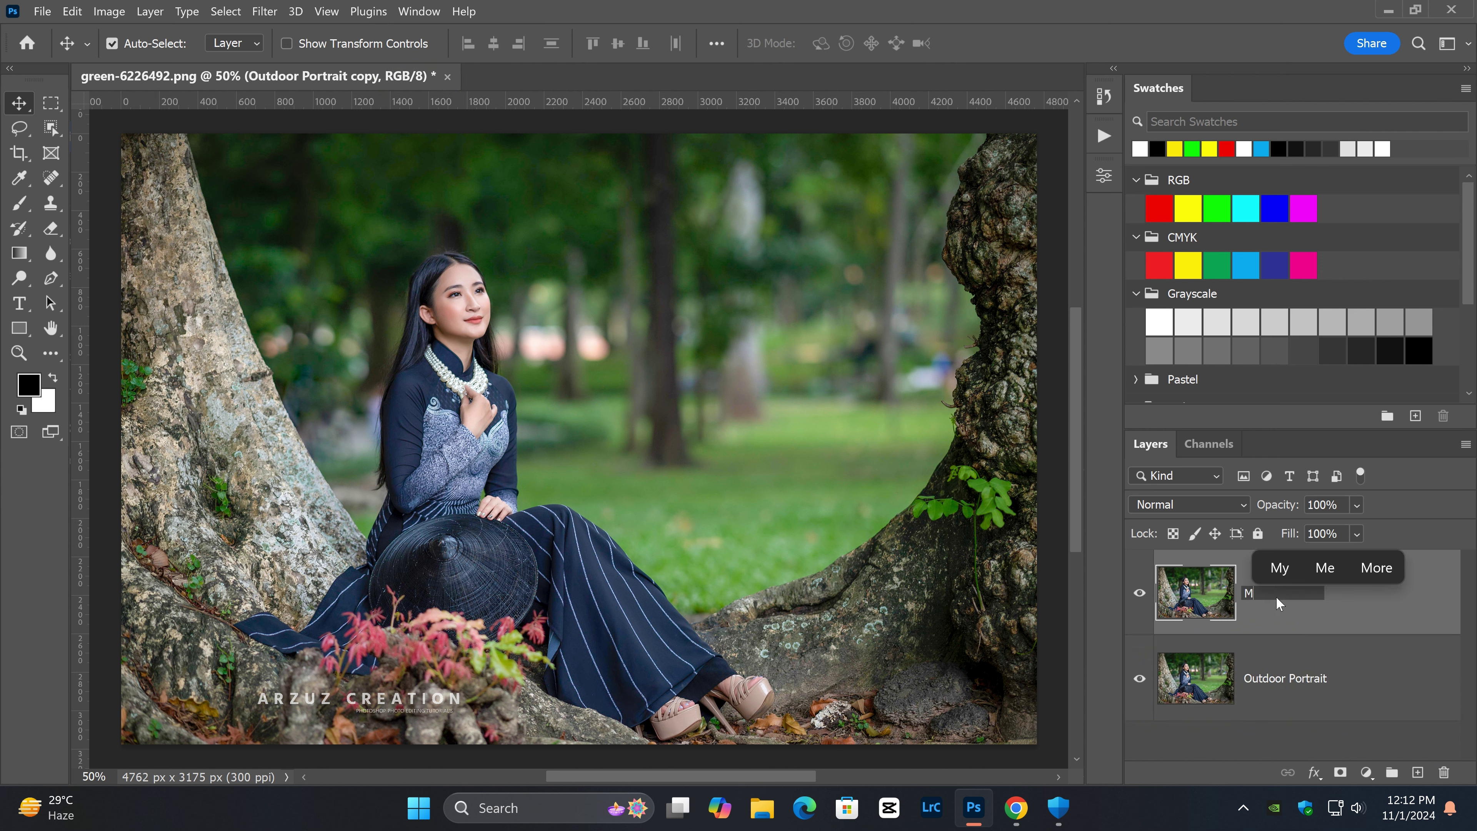
pyautogui.write('oody S')
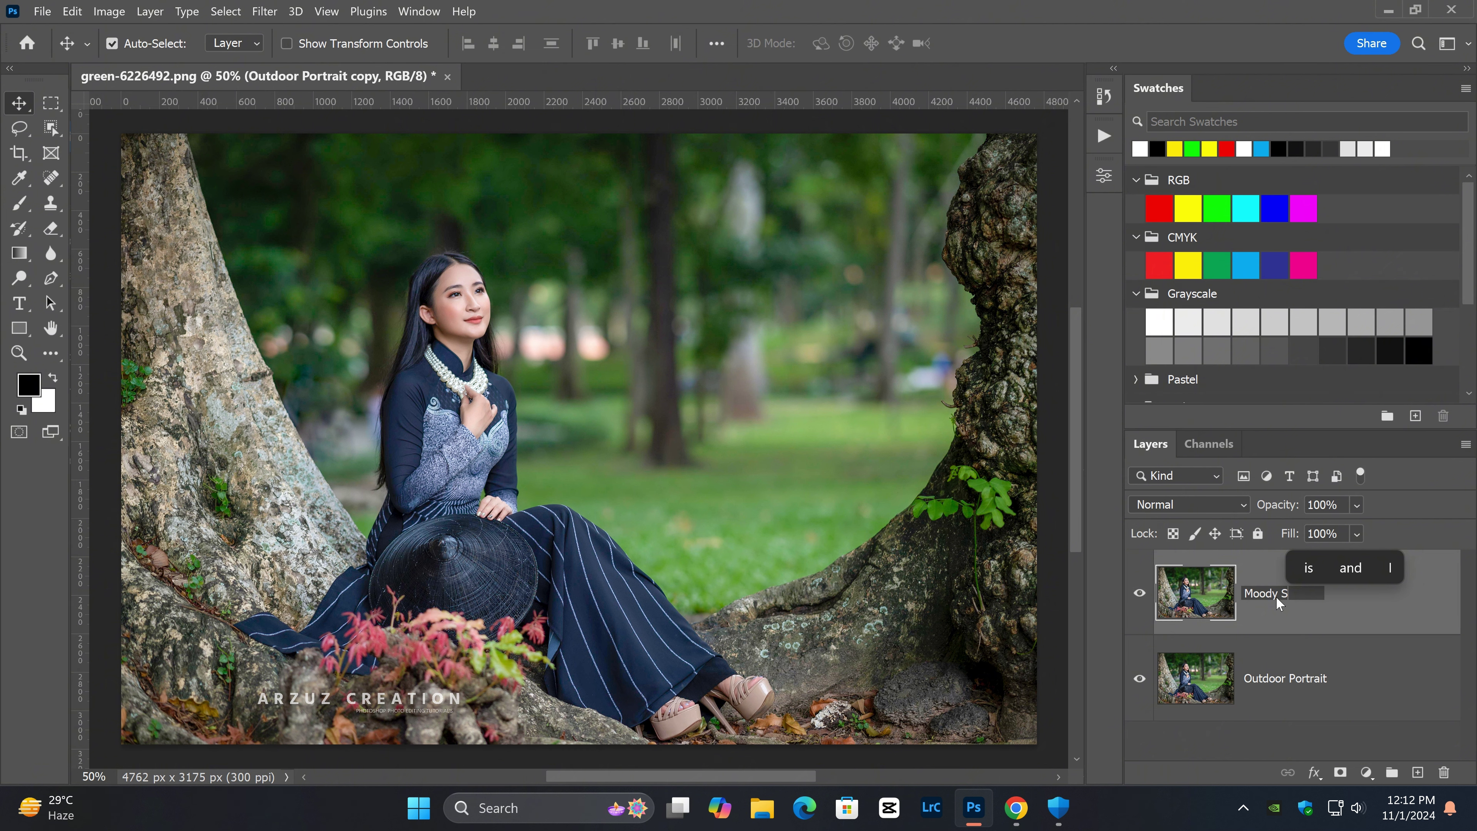
pyautogui.write('oft Y')
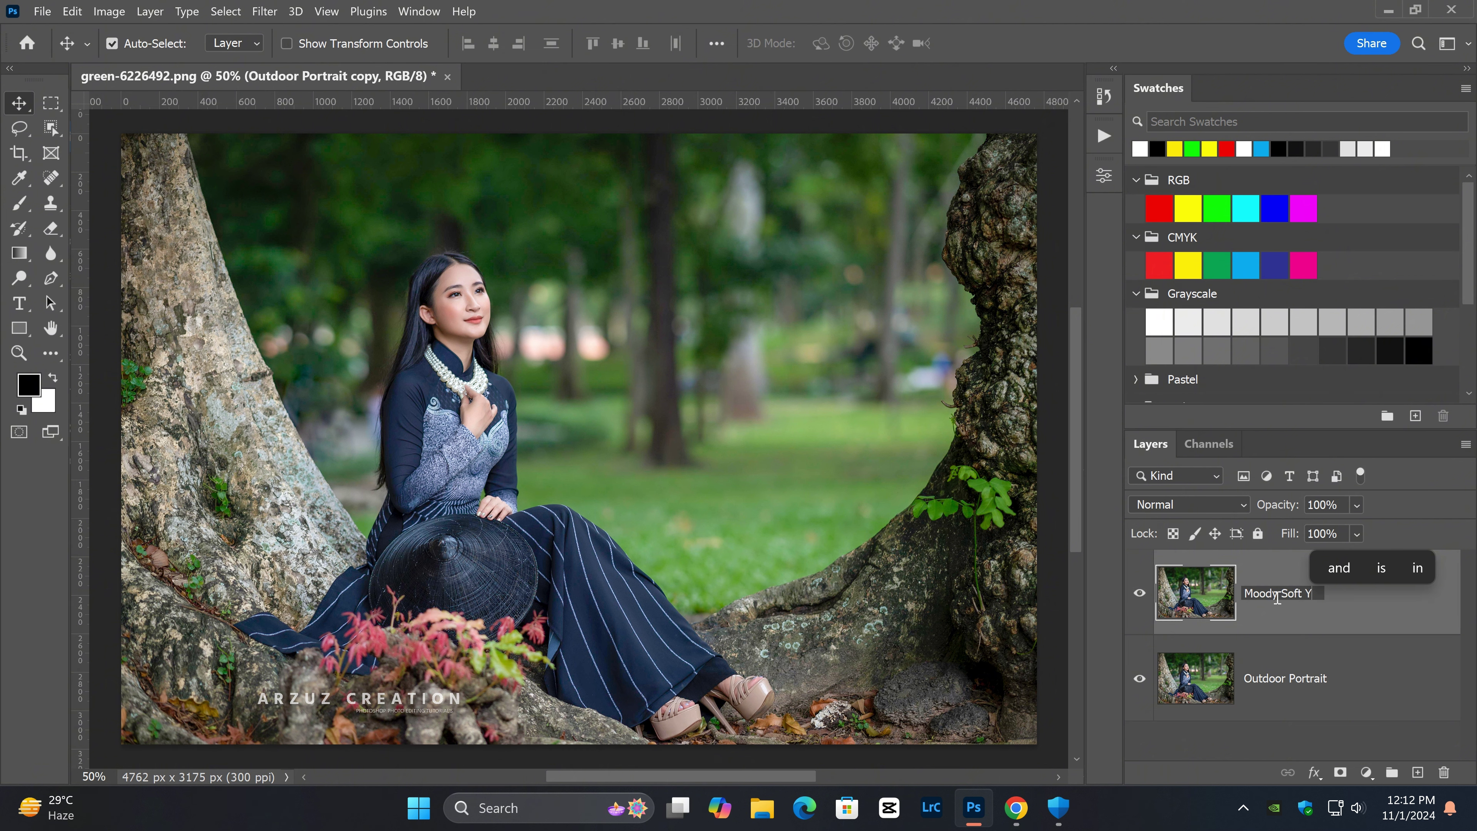
pyautogui.write('ellow')
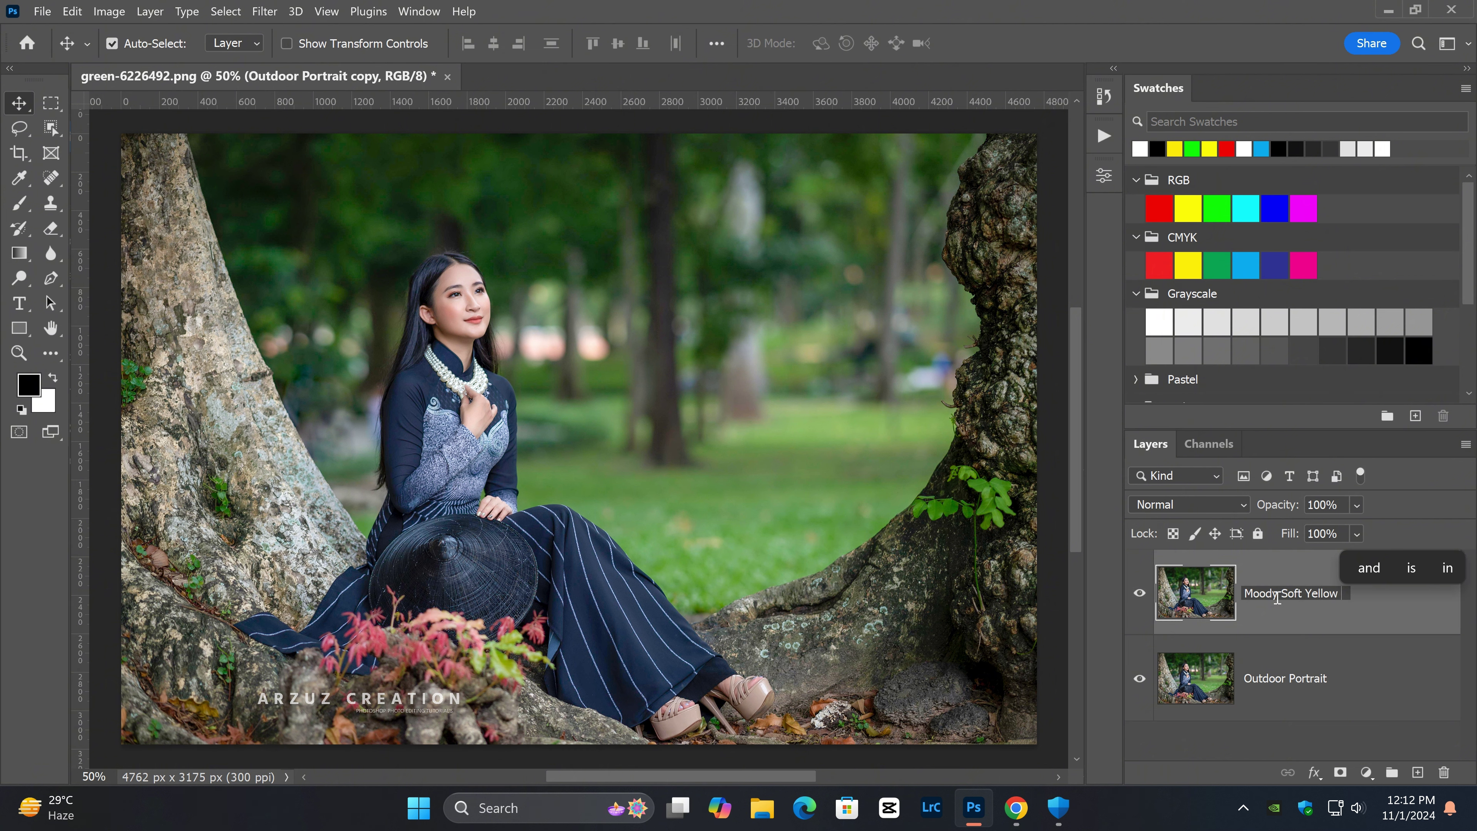
pyautogui.write(' Color TOne')
pyautogui.press('BackSpace')
pyautogui.press('BackSpace')
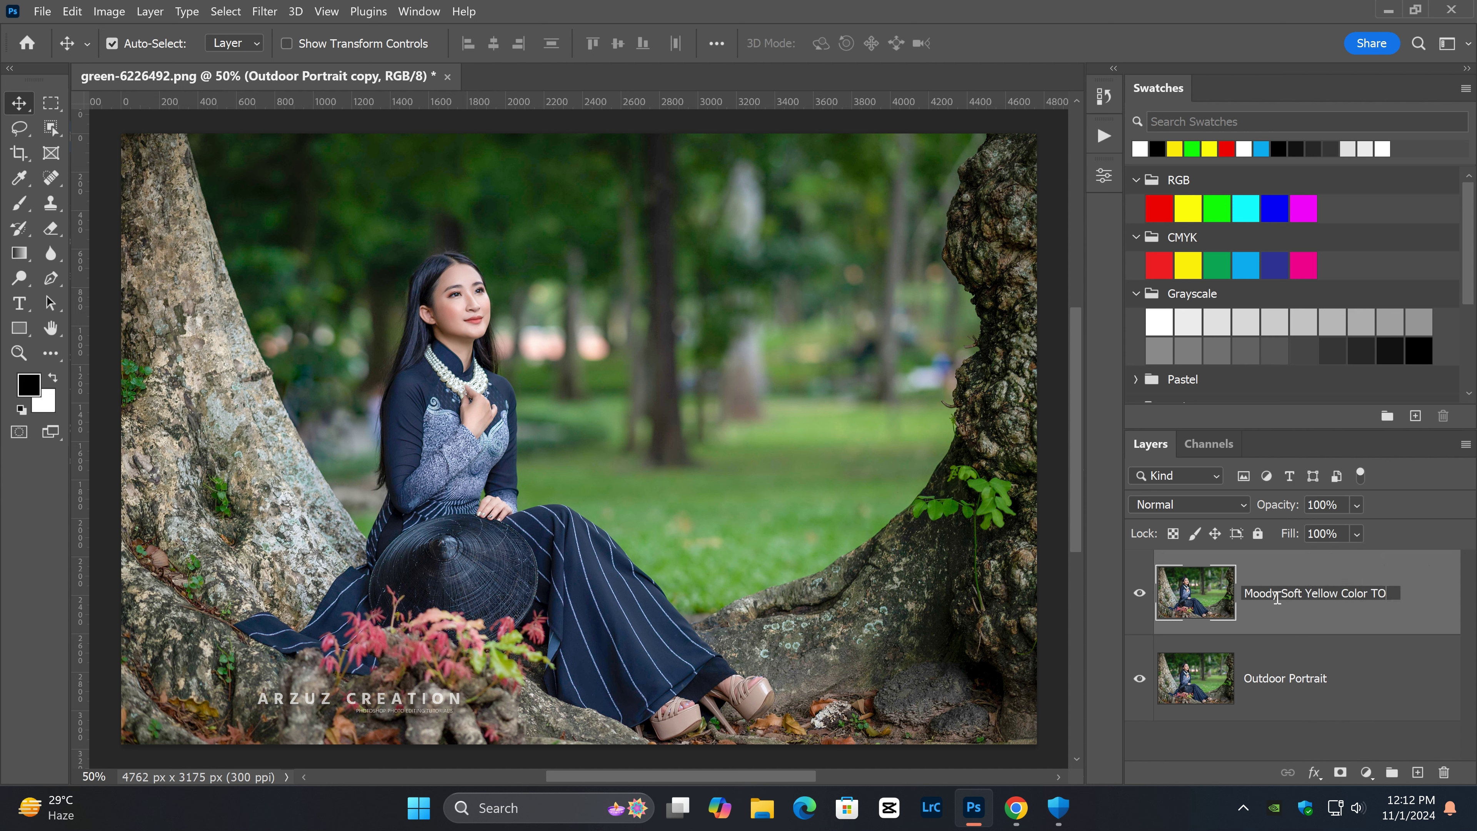
pyautogui.write('one E')
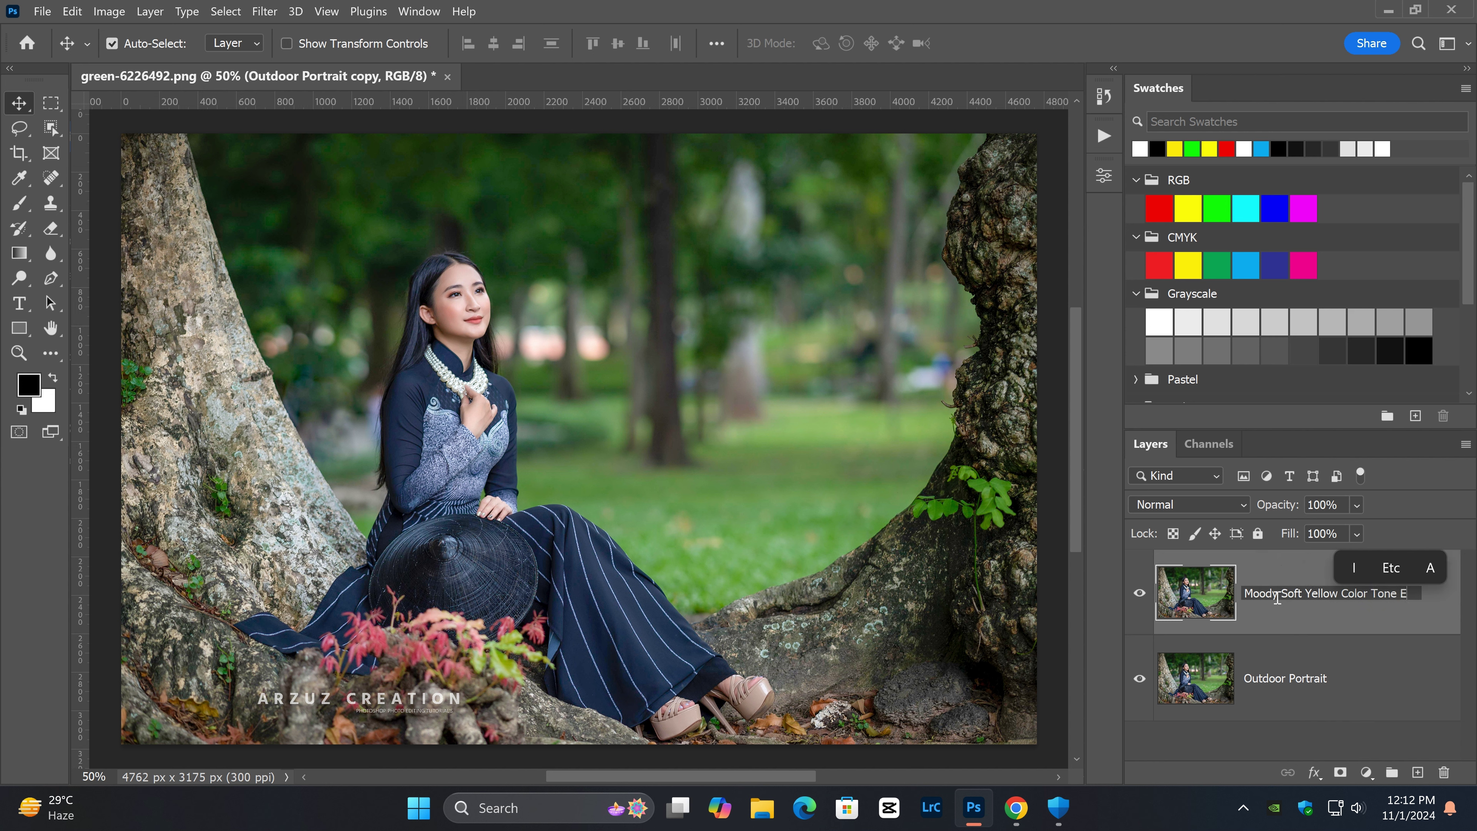
pyautogui.write('ffect')
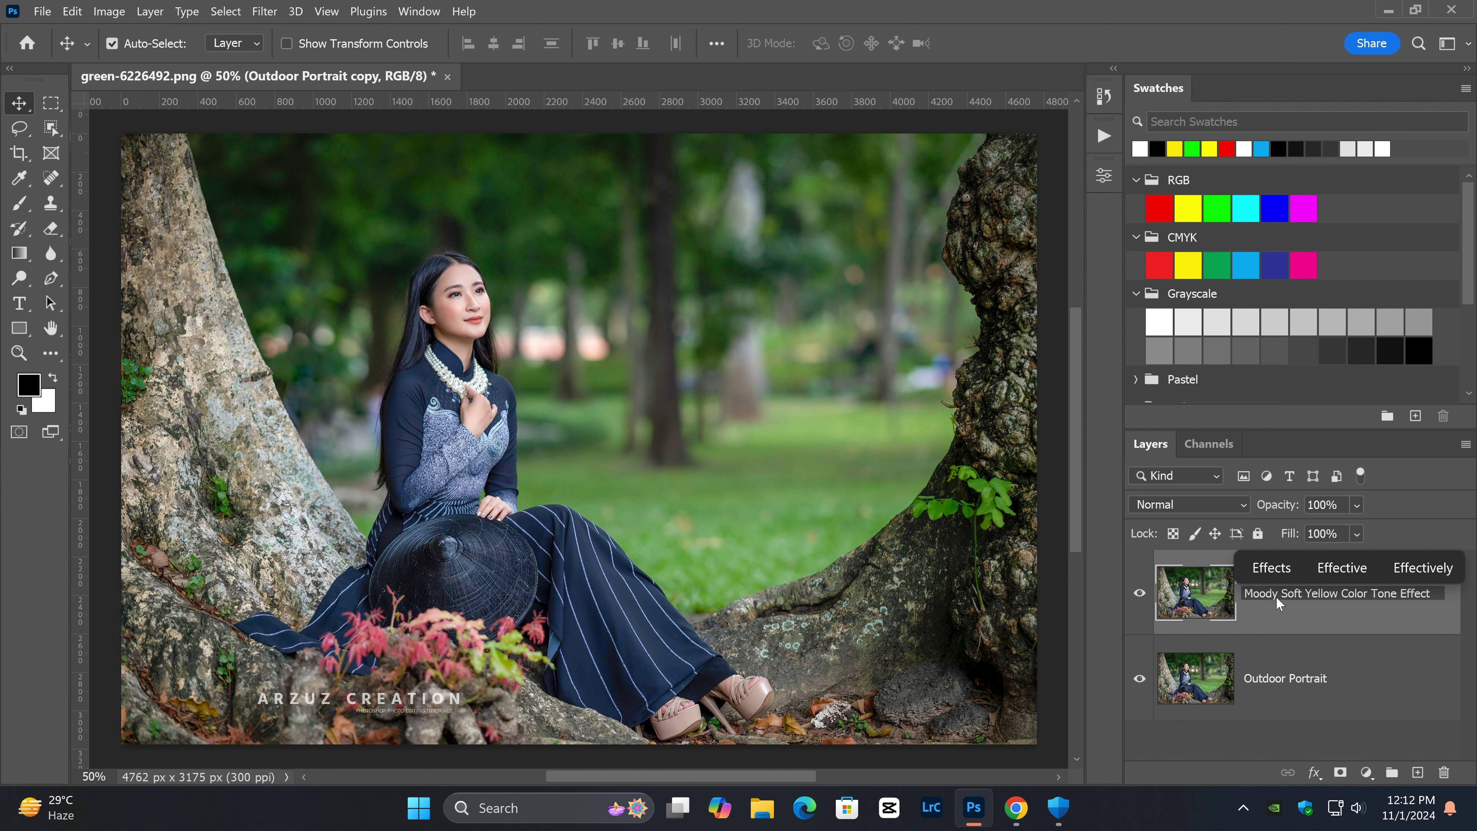
pyautogui.press('Return')
# - Label Outdoor Portrait red and the Moody Soft Yellow layer yellow
pyautogui.click(1174, 675)
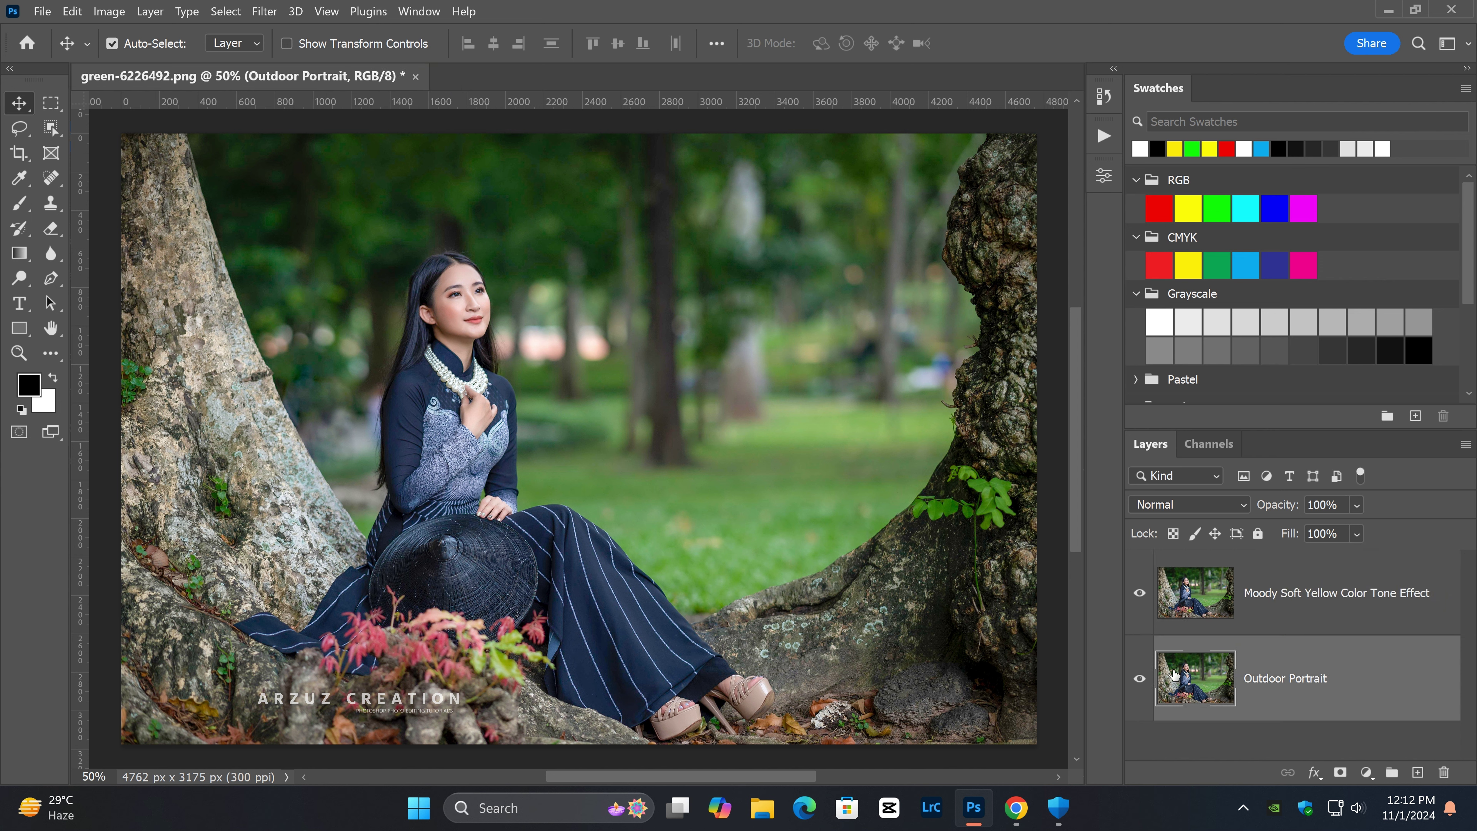
pyautogui.rightClick(1174, 675)
pyautogui.click(1181, 561)
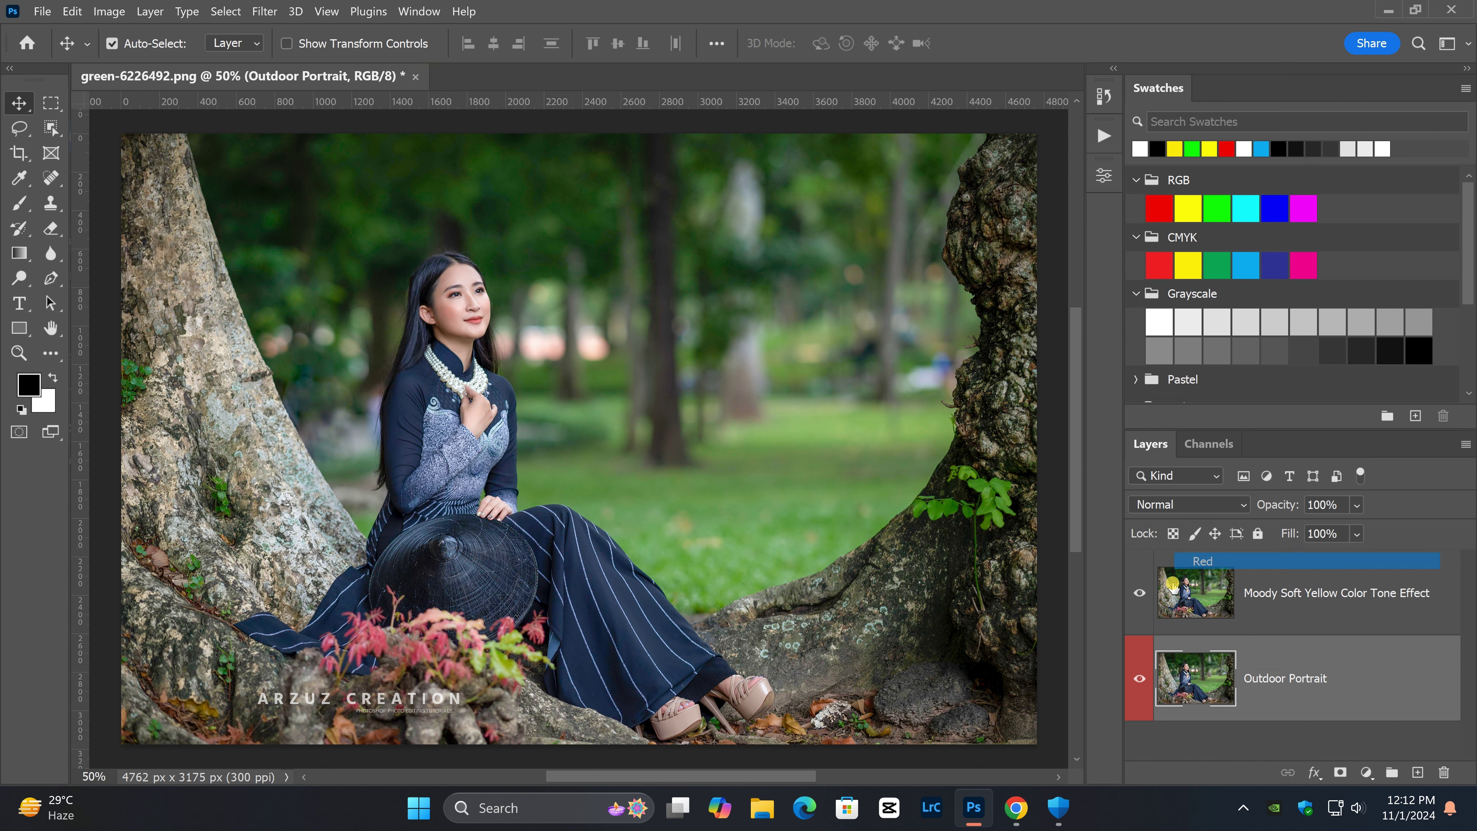
pyautogui.rightClick(1173, 587)
pyautogui.click(1198, 505)
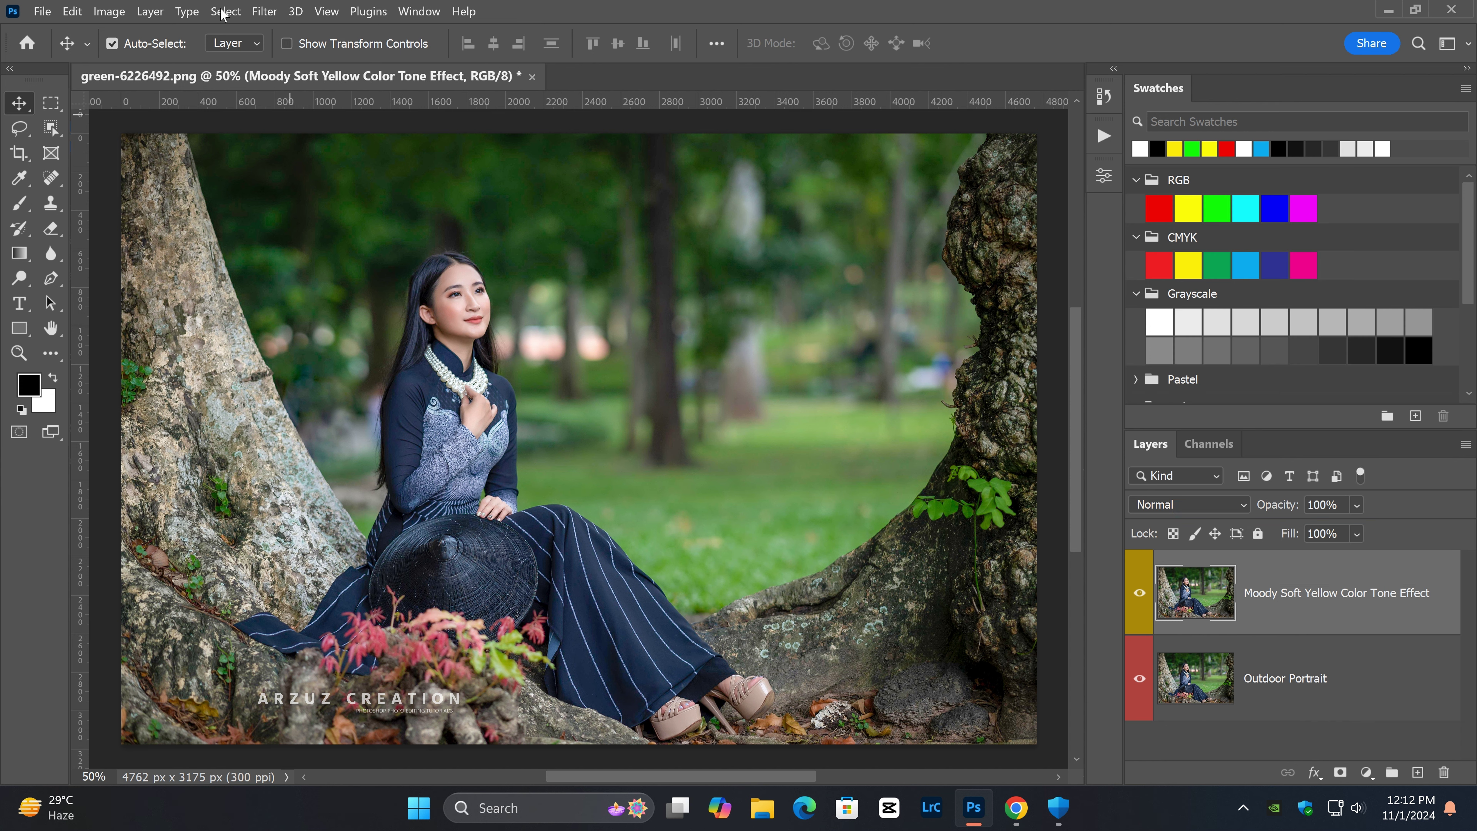
# - In the Camera Raw Filter's Light panel, set Exposure +0.10, Contrast +6, Highlights -6, Shadows -8, Whites +10, Blacks -15
pyautogui.click(263, 11)
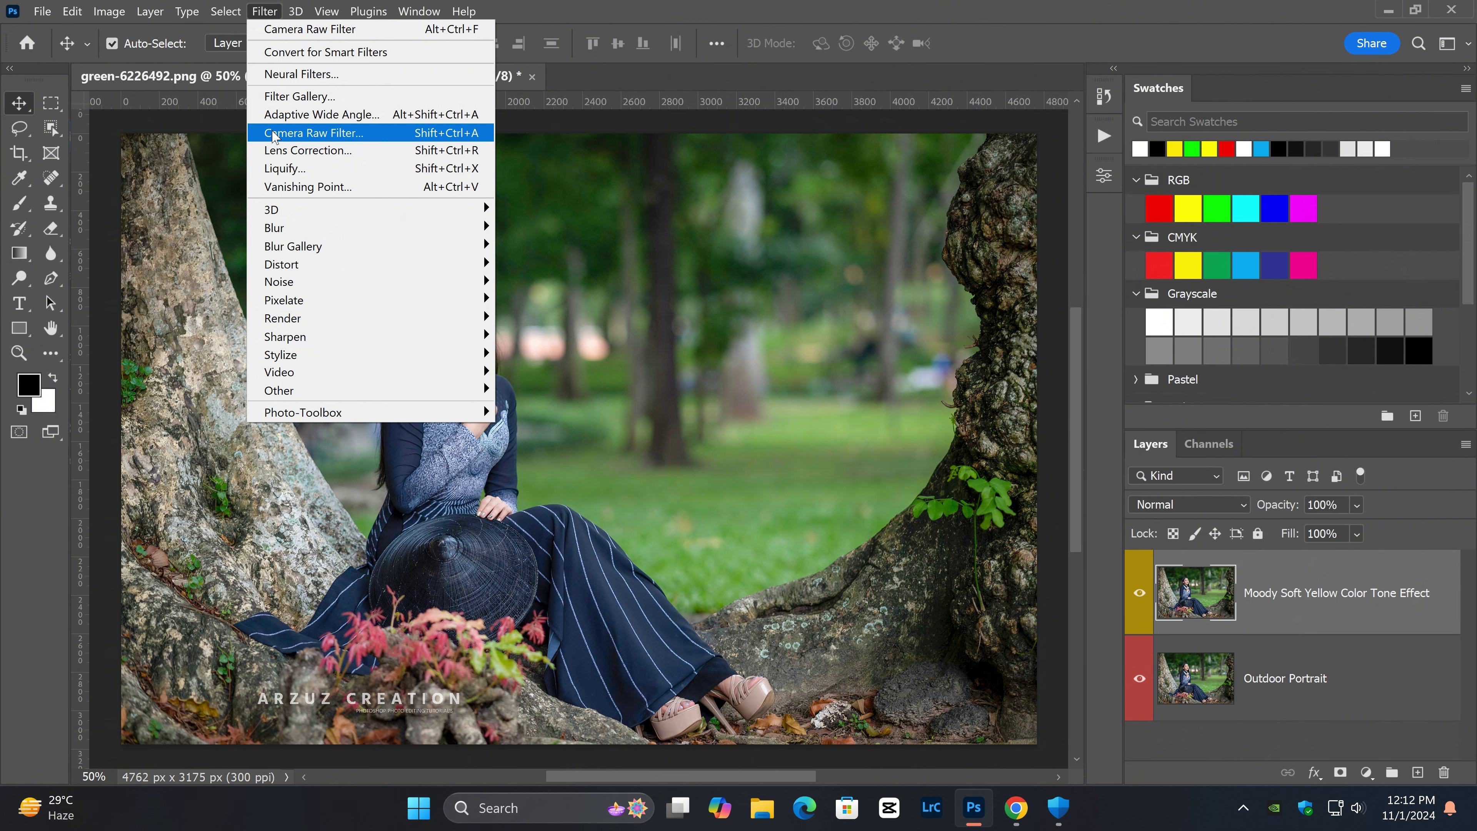
pyautogui.click(328, 138)
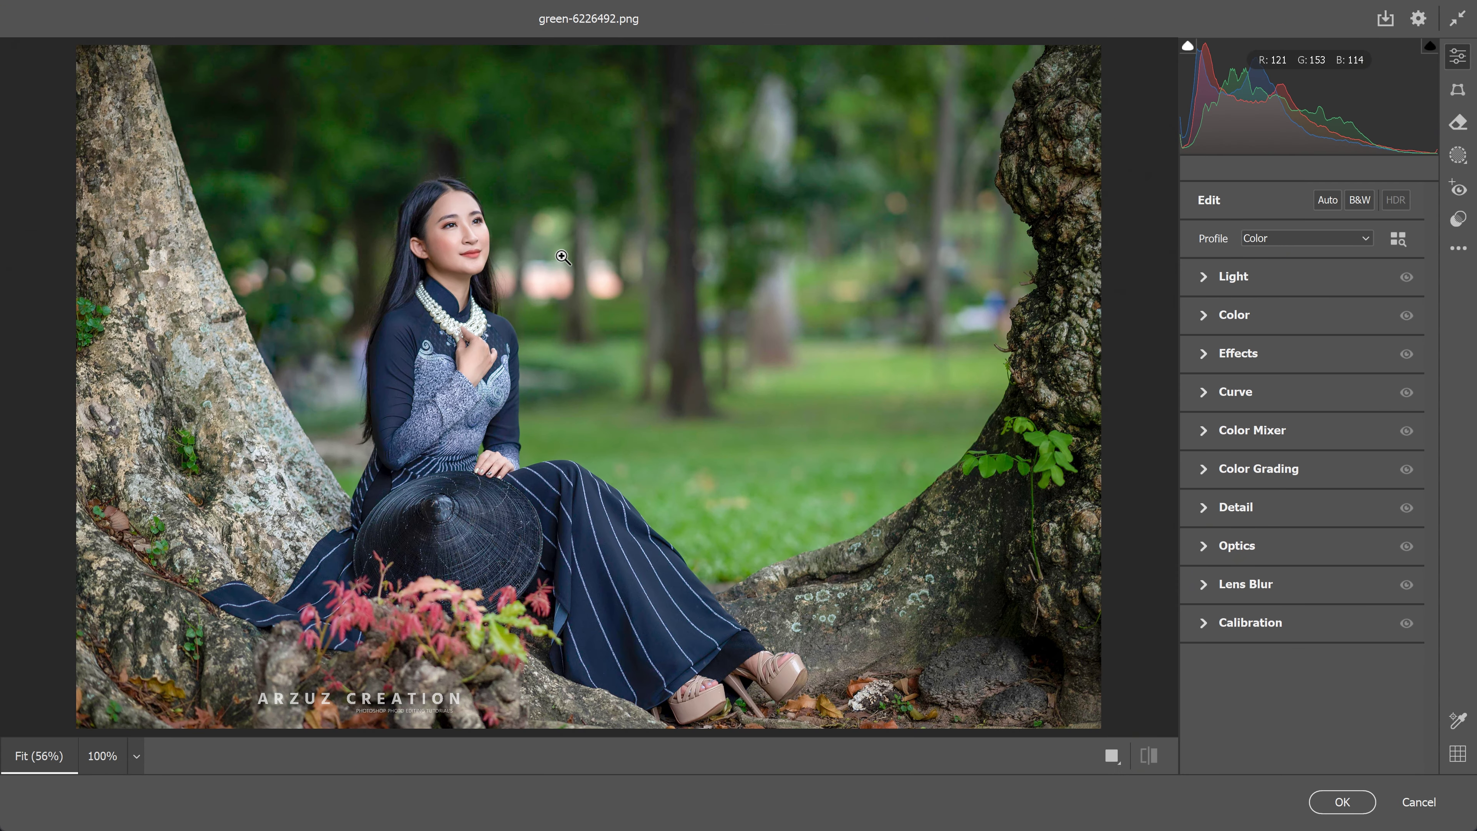
pyautogui.click(1203, 278)
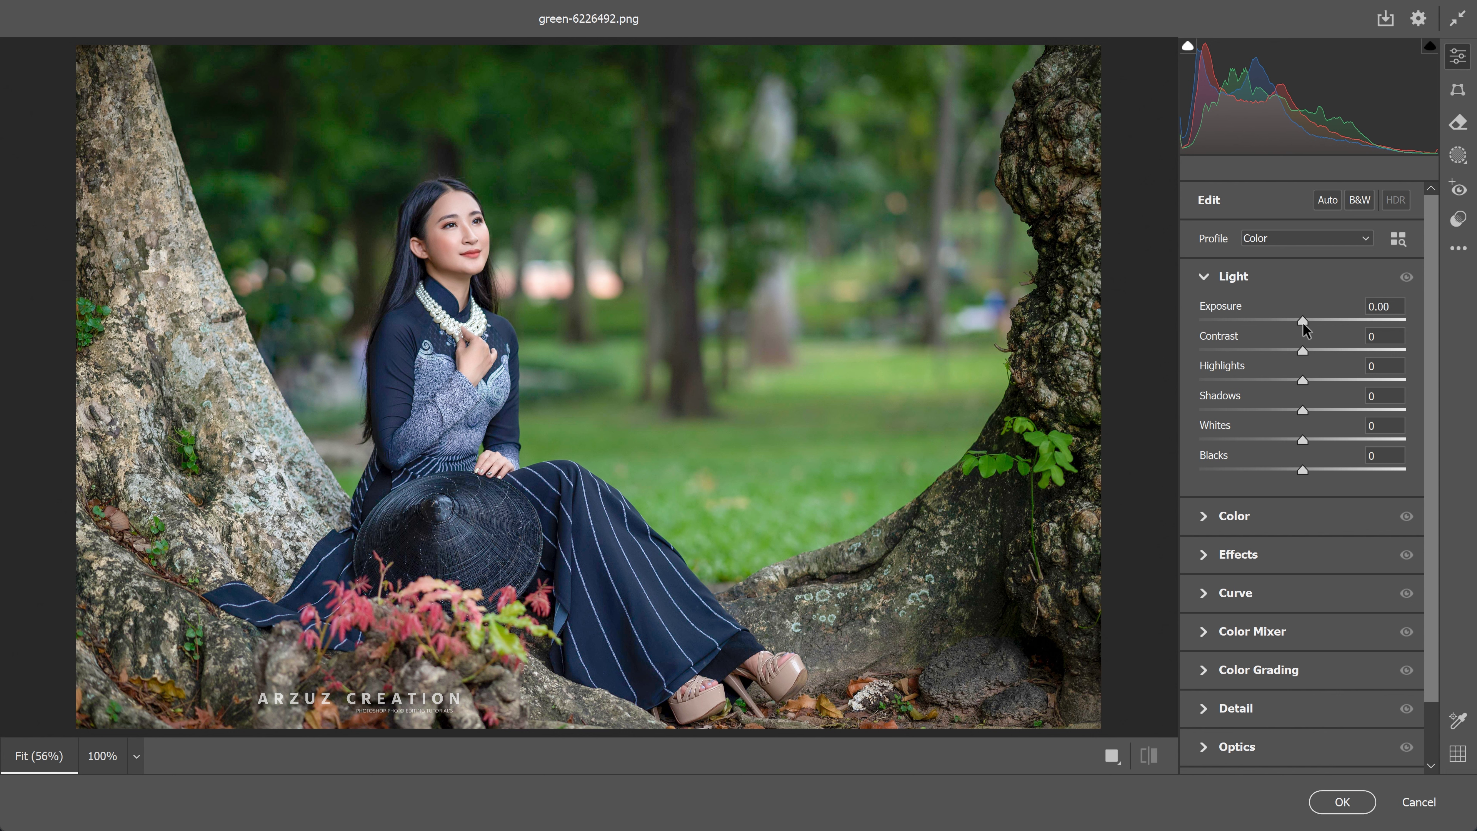
pyautogui.moveTo(1303, 323); pyautogui.dragTo(1306, 372)
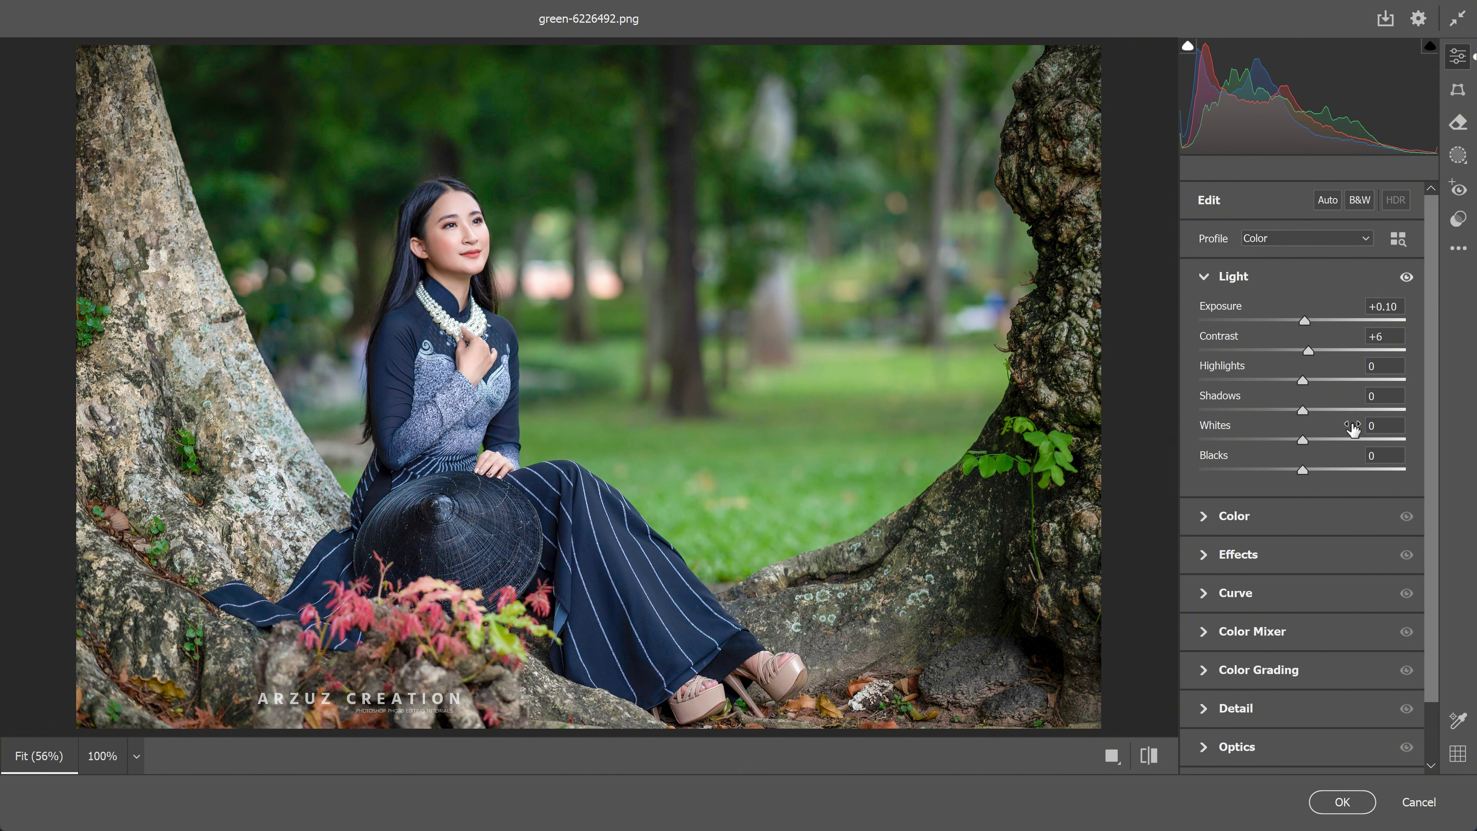
pyautogui.moveTo(1302, 381)
pyautogui.mouseDown()
pyautogui.moveTo(1293, 414)
pyautogui.moveTo(1314, 440)
pyautogui.moveTo(1283, 473)
pyautogui.mouseUp()
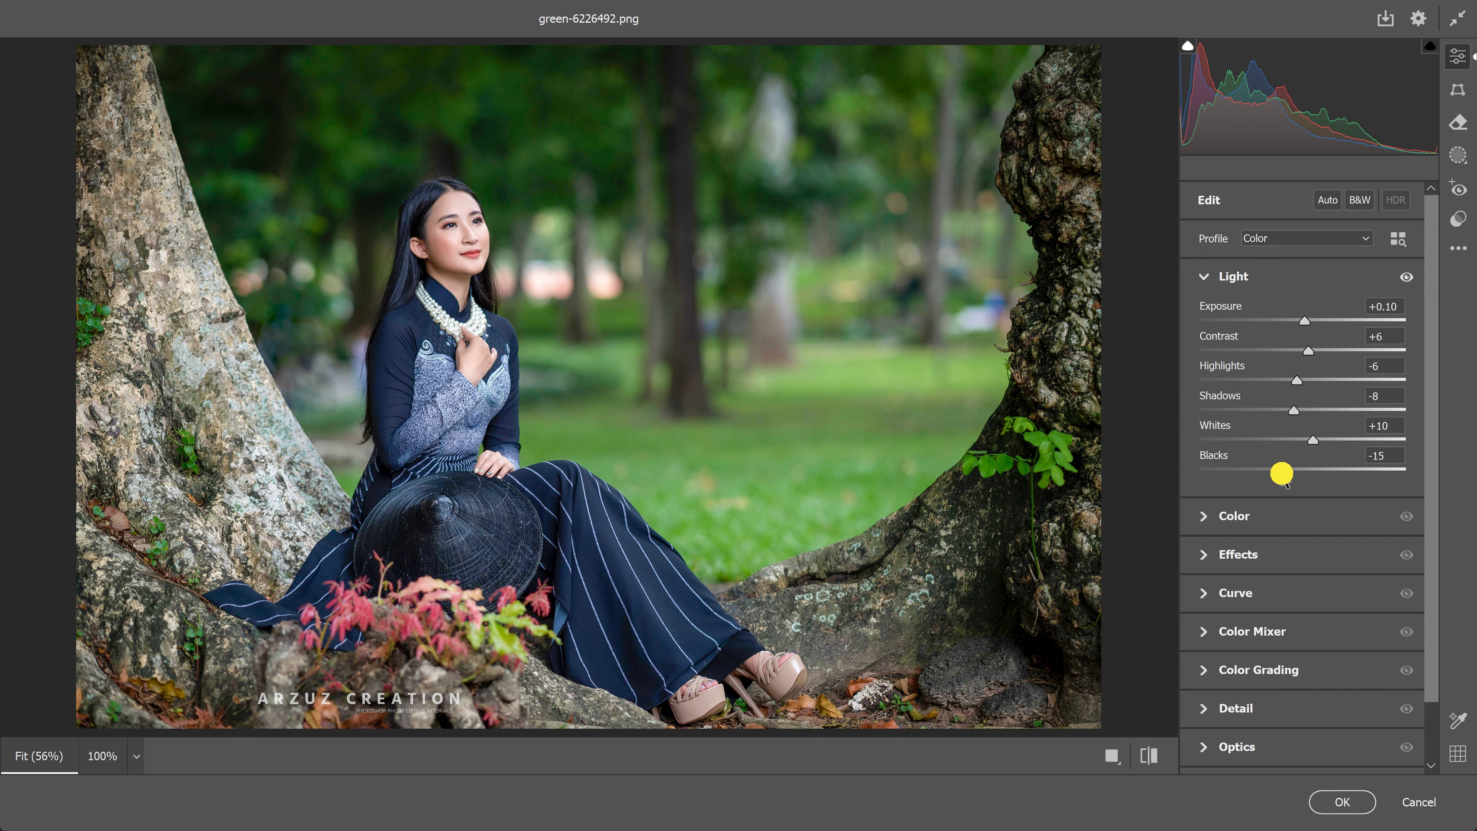
pyautogui.moveTo(1282, 473); pyautogui.dragTo(1284, 477)
# - In the Camera Raw Color panel, set Temperature -13, Vibrance +39 and Saturation +19
pyautogui.click(1203, 277)
pyautogui.click(1202, 316)
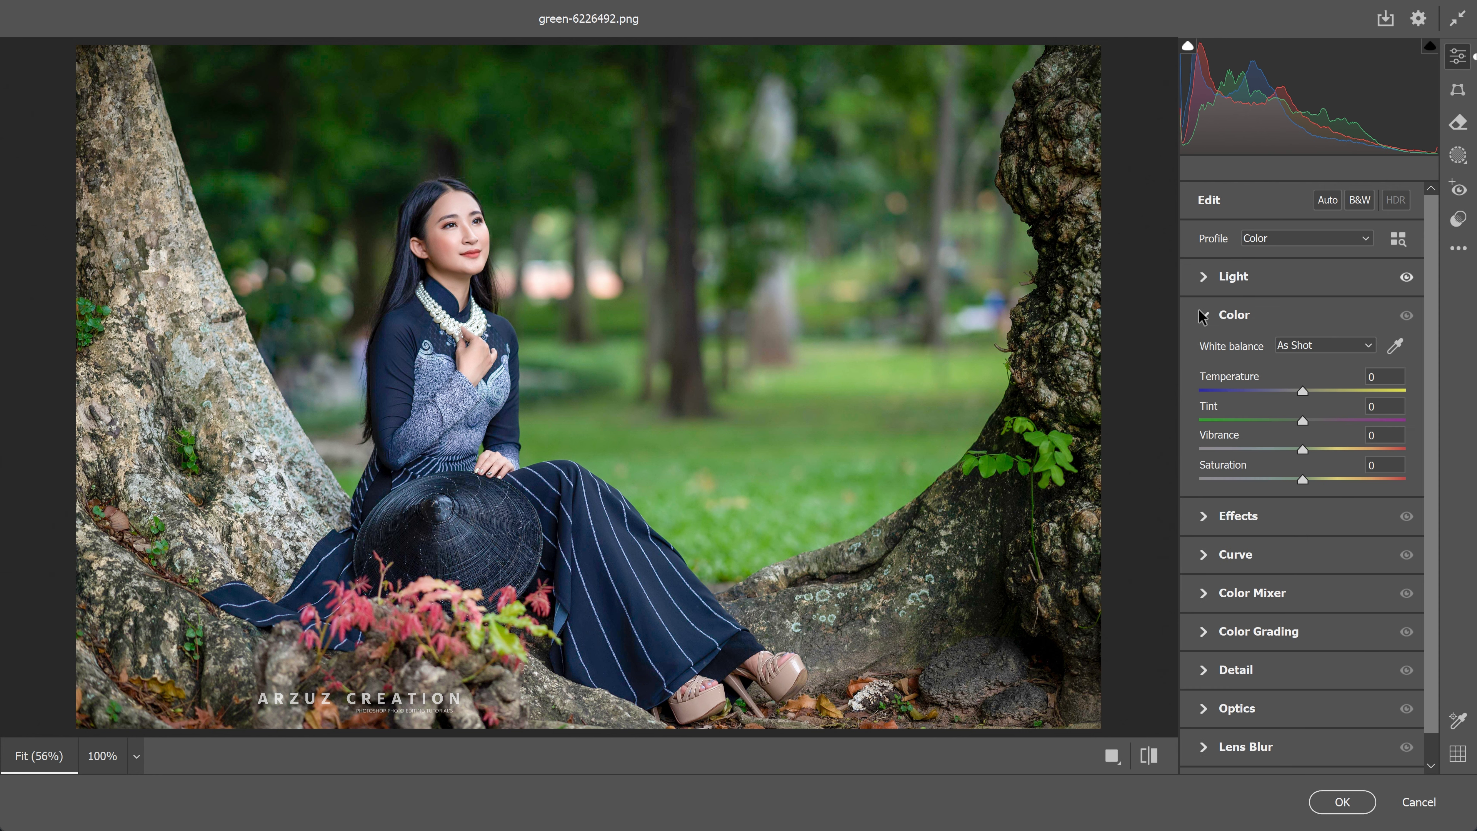
pyautogui.click(1296, 399)
pyautogui.moveTo(1292, 384); pyautogui.dragTo(1273, 379)
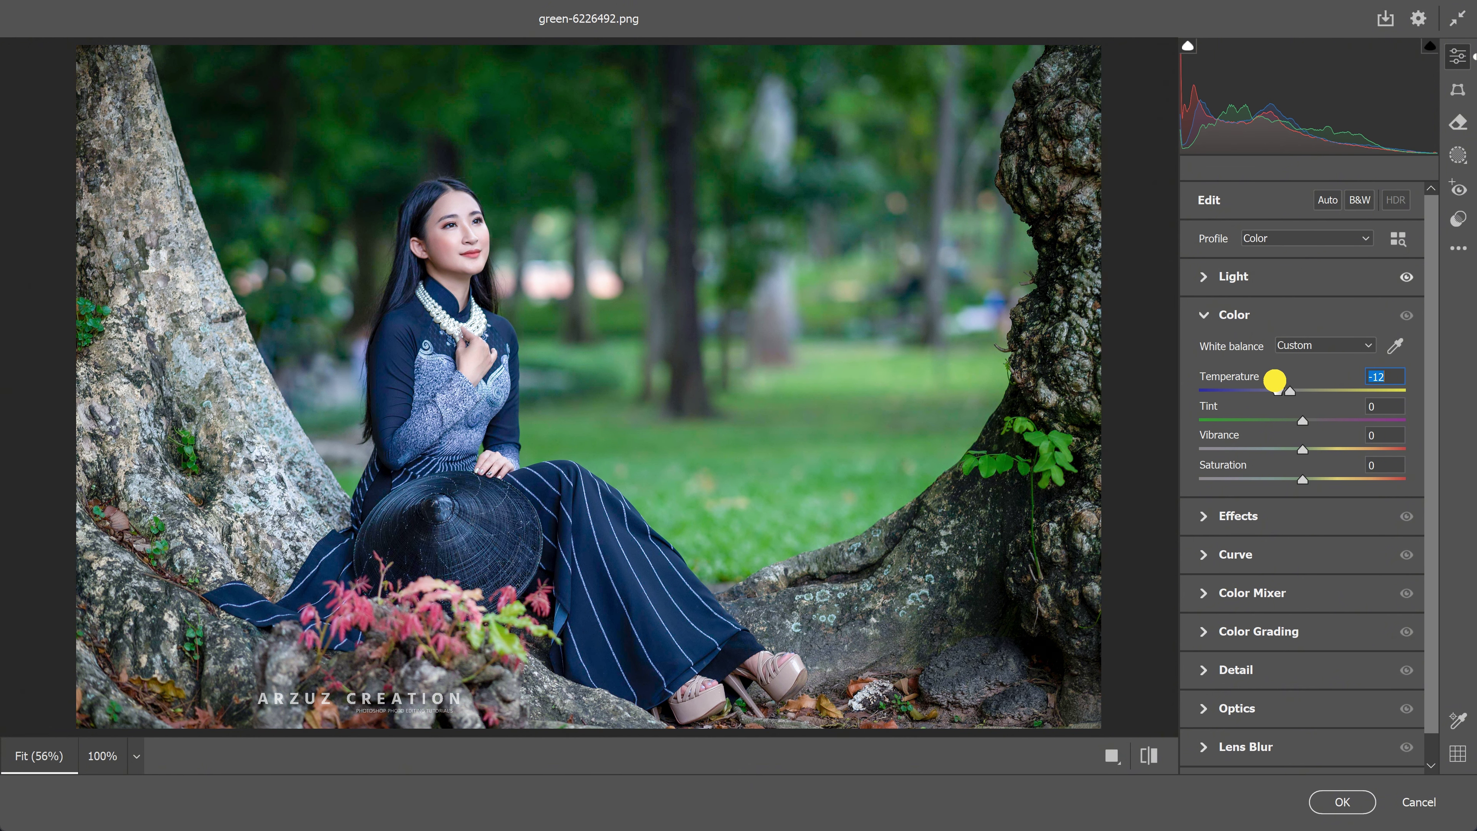
pyautogui.moveTo(1379, 378); pyautogui.dragTo(1386, 377)
pyautogui.moveTo(1302, 449)
pyautogui.mouseDown()
pyautogui.moveTo(1344, 449)
pyautogui.moveTo(1303, 482)
pyautogui.moveTo(1320, 480)
pyautogui.mouseUp()
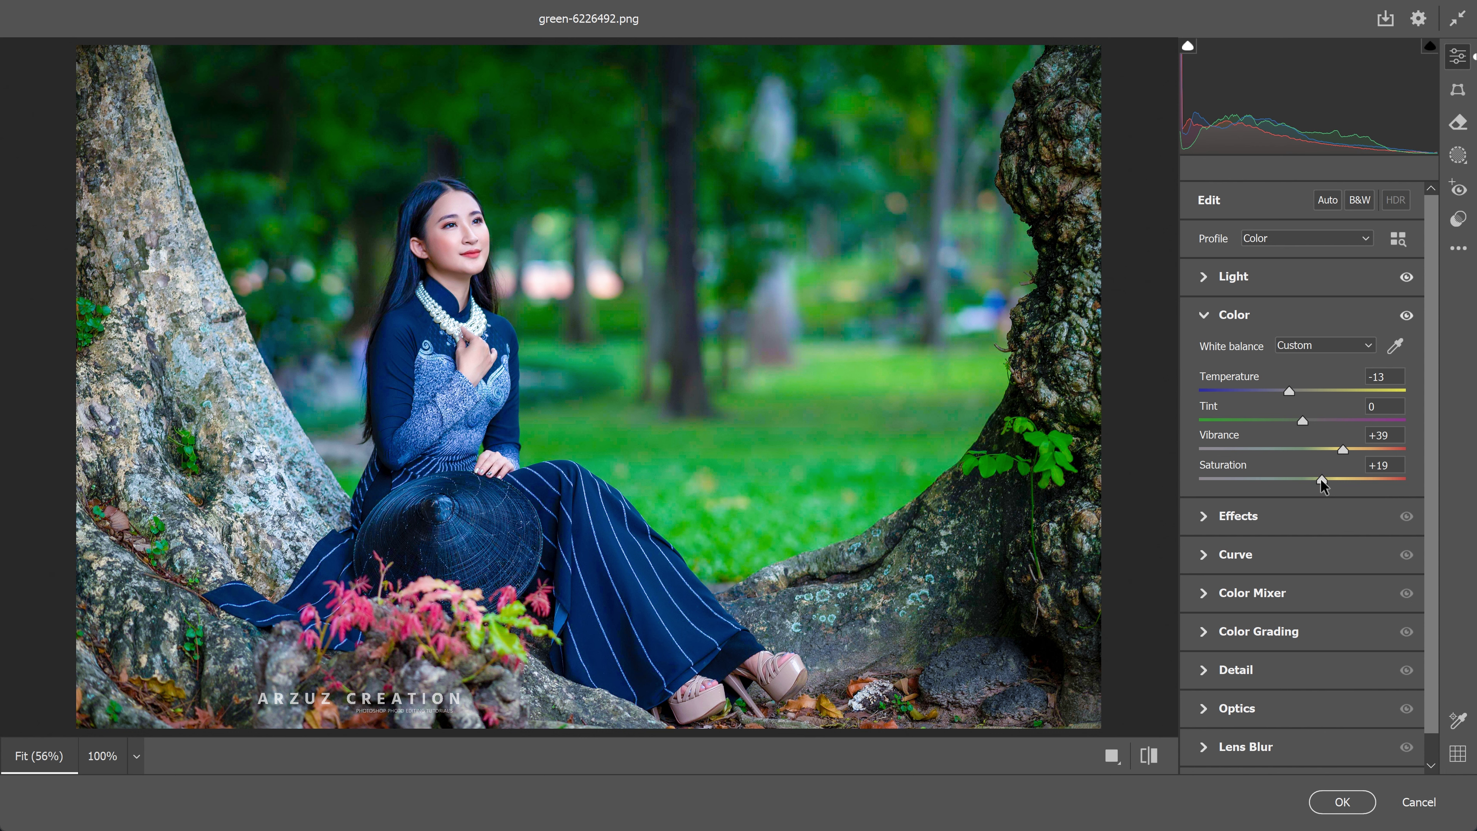
pyautogui.click(1209, 318)
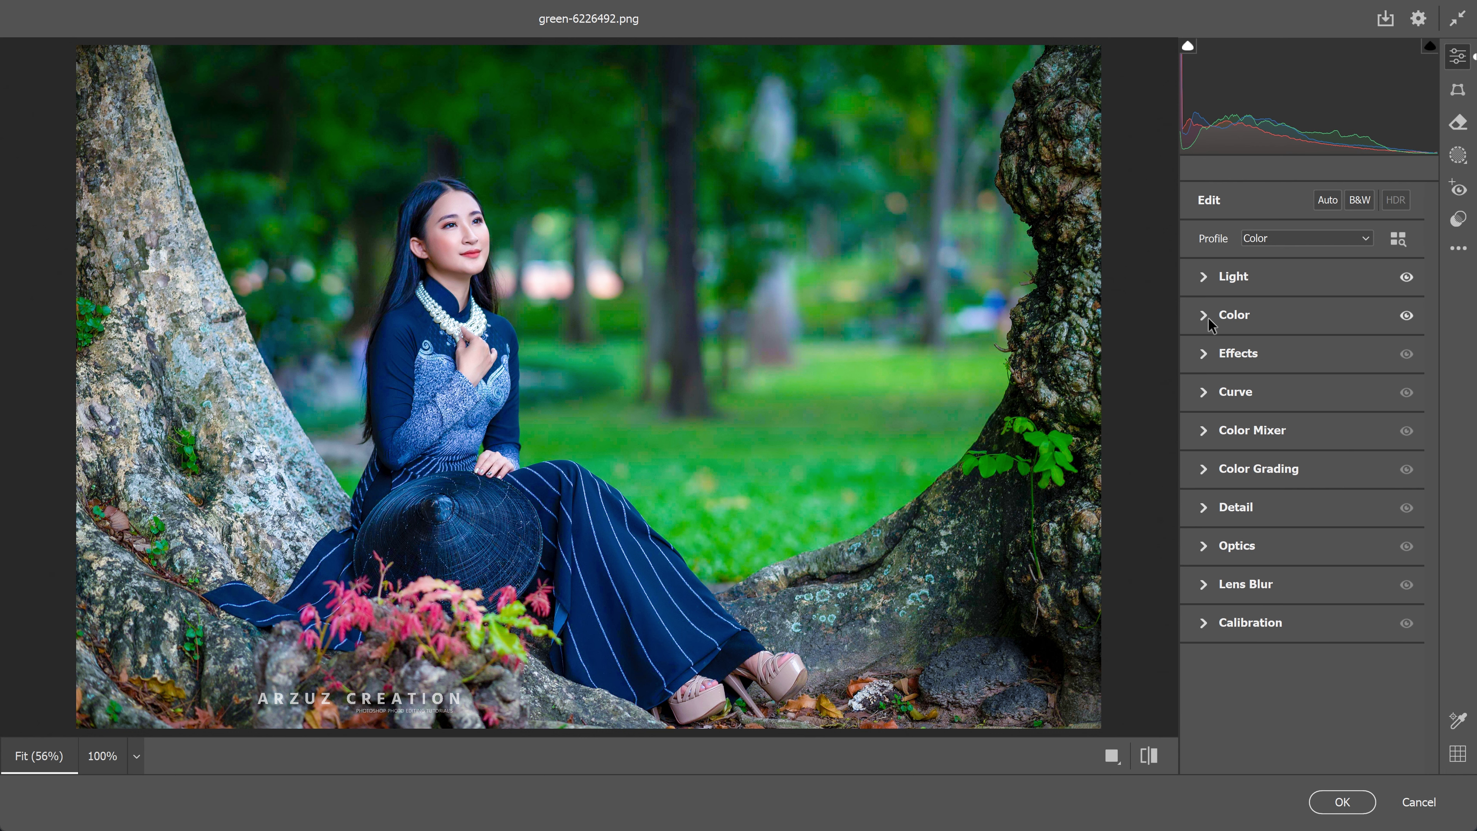
# - Set Texture +30, Clarity +15, Dehaze +17, and a -35 vignette with Midpoint 13, Roundness +29, Feather 70
pyautogui.click(1202, 355)
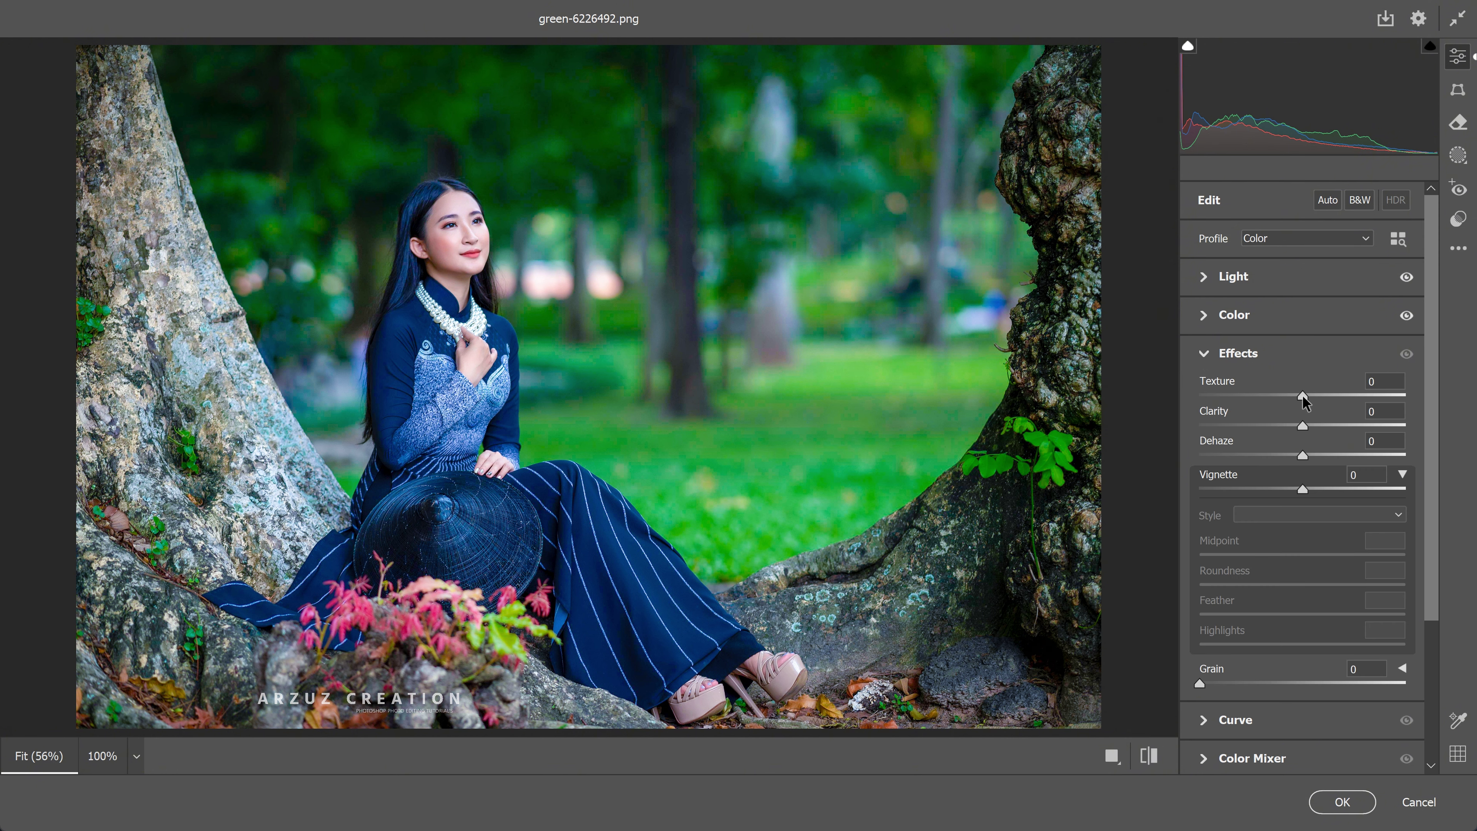
pyautogui.moveTo(1304, 396)
pyautogui.mouseDown()
pyautogui.moveTo(1333, 396)
pyautogui.moveTo(1314, 425)
pyautogui.moveTo(1322, 455)
pyautogui.moveTo(1267, 490)
pyautogui.mouseUp()
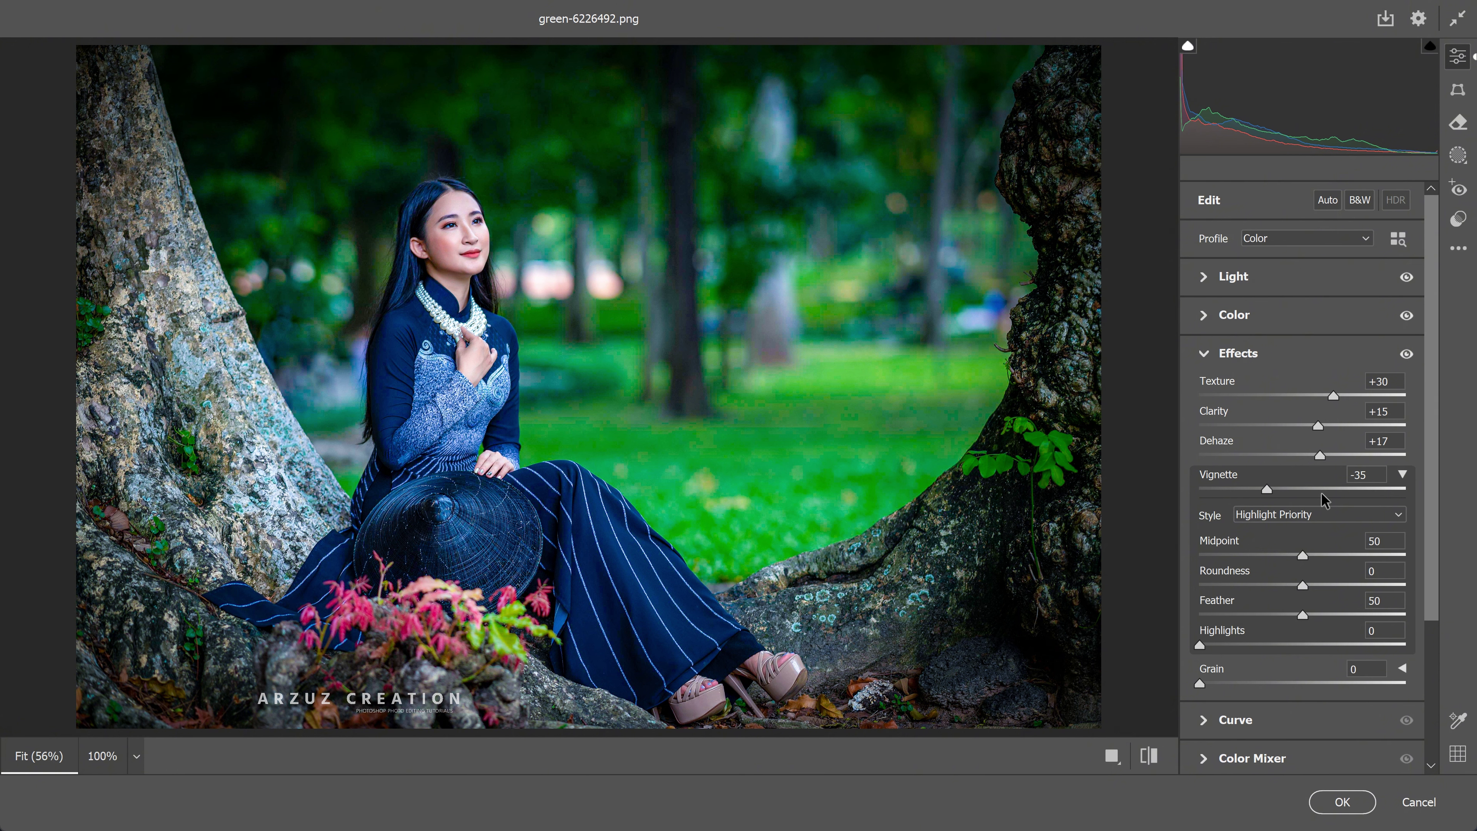
pyautogui.moveTo(1303, 556); pyautogui.dragTo(1226, 553)
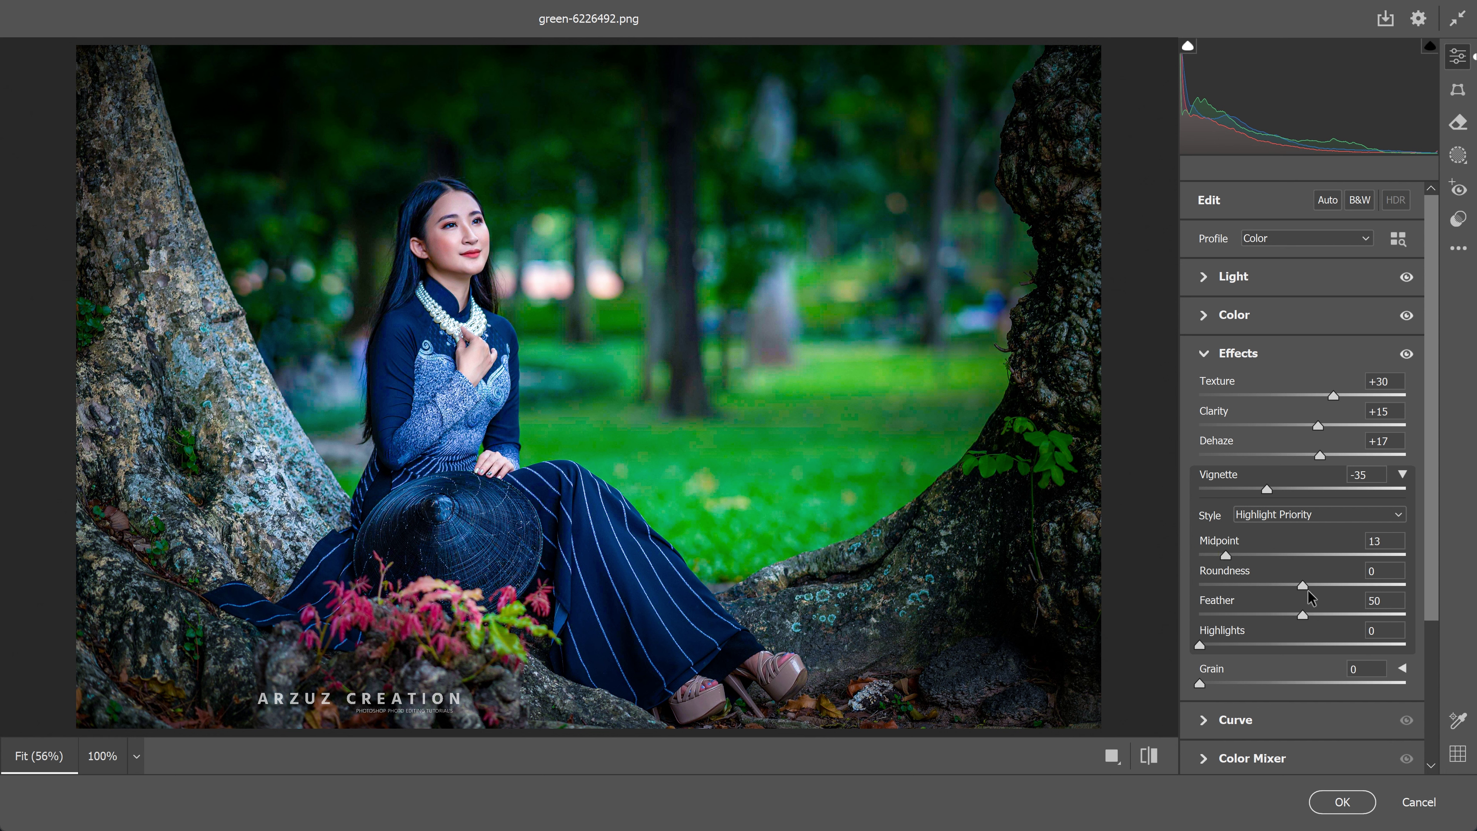
pyautogui.moveTo(1307, 584); pyautogui.dragTo(1338, 585)
pyautogui.moveTo(1303, 615); pyautogui.dragTo(1345, 616)
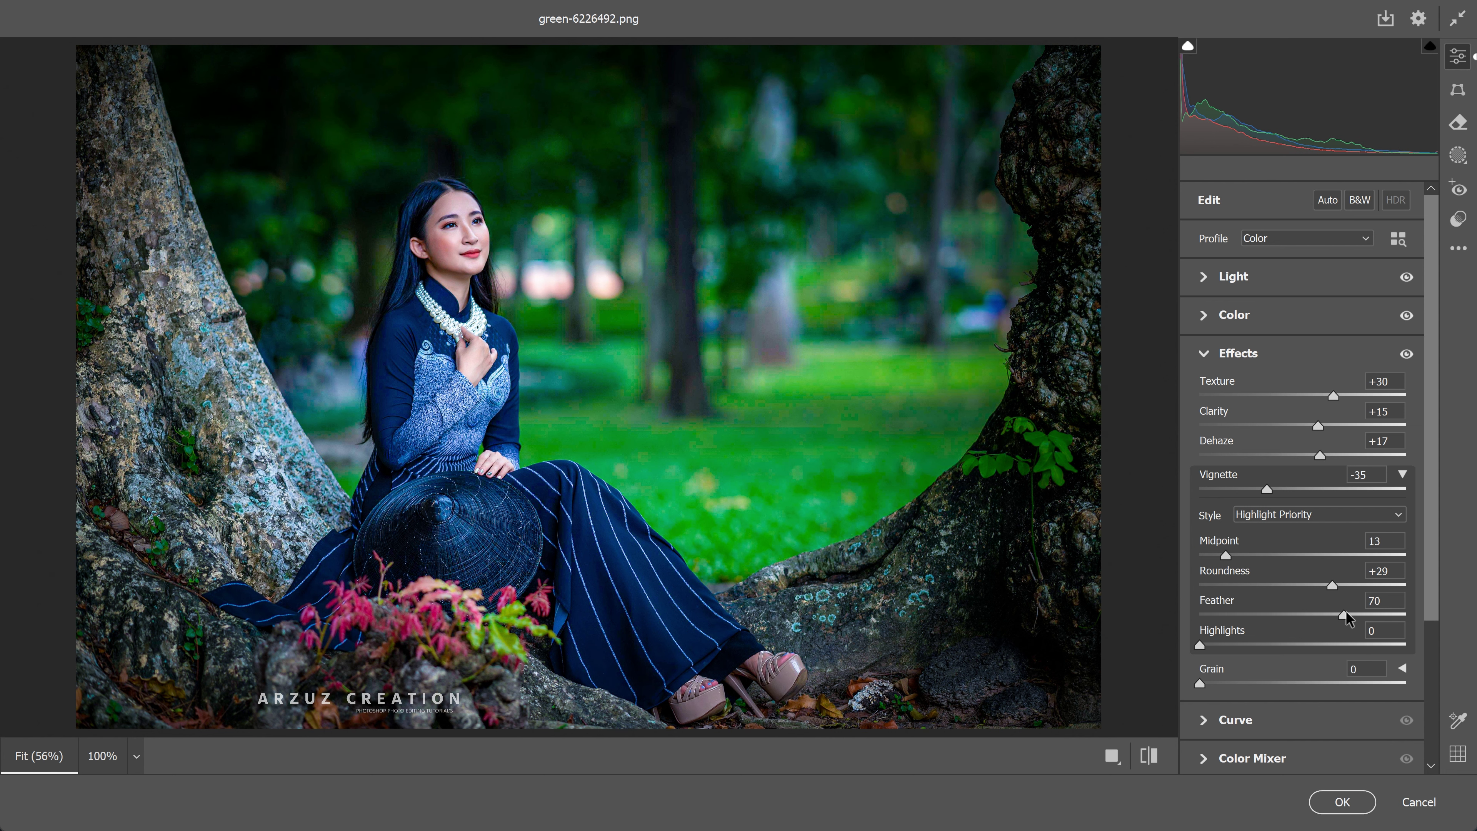
pyautogui.click(1403, 474)
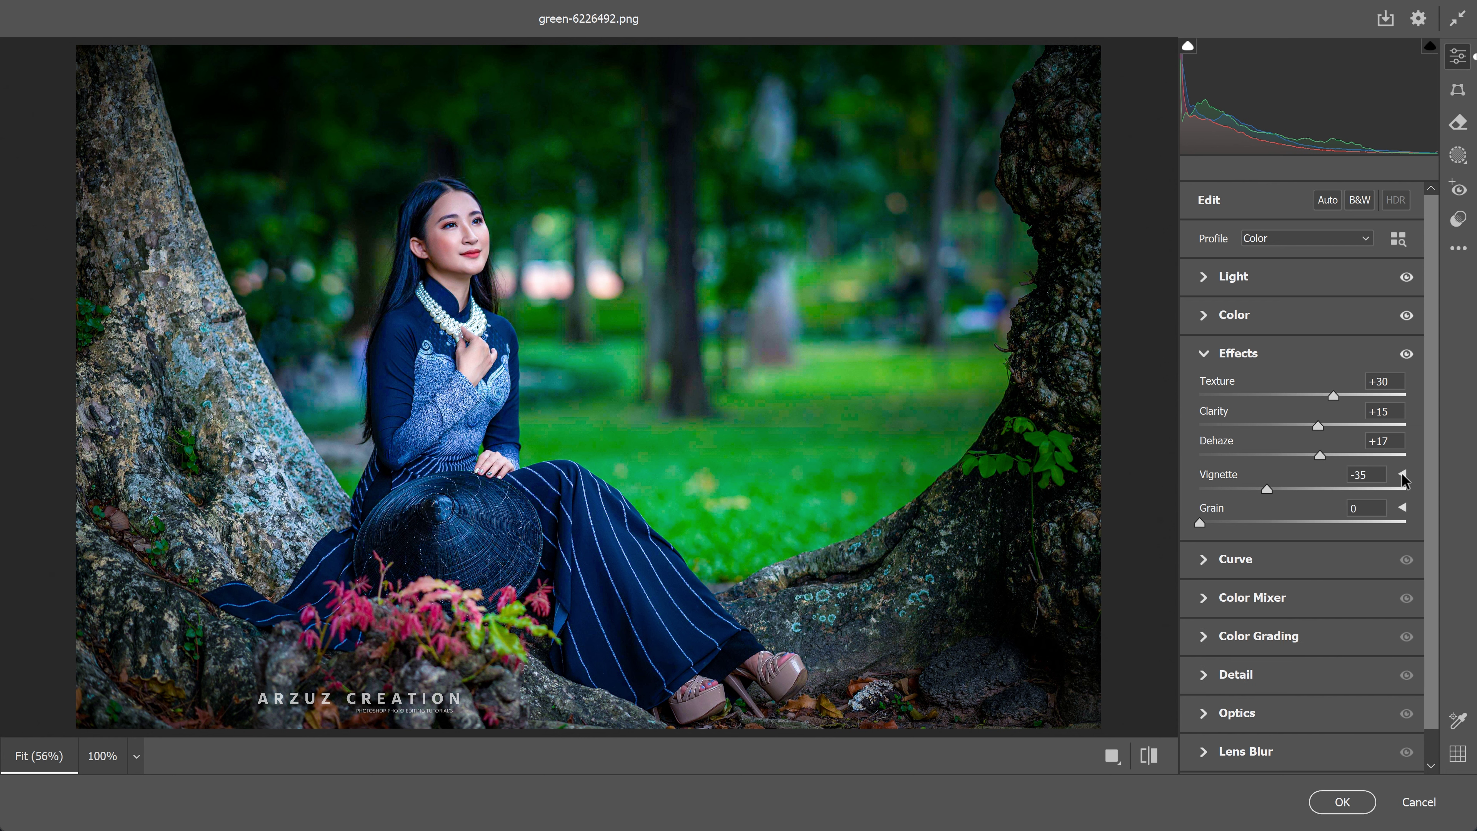
pyautogui.click(1204, 354)
pyautogui.click(1197, 395)
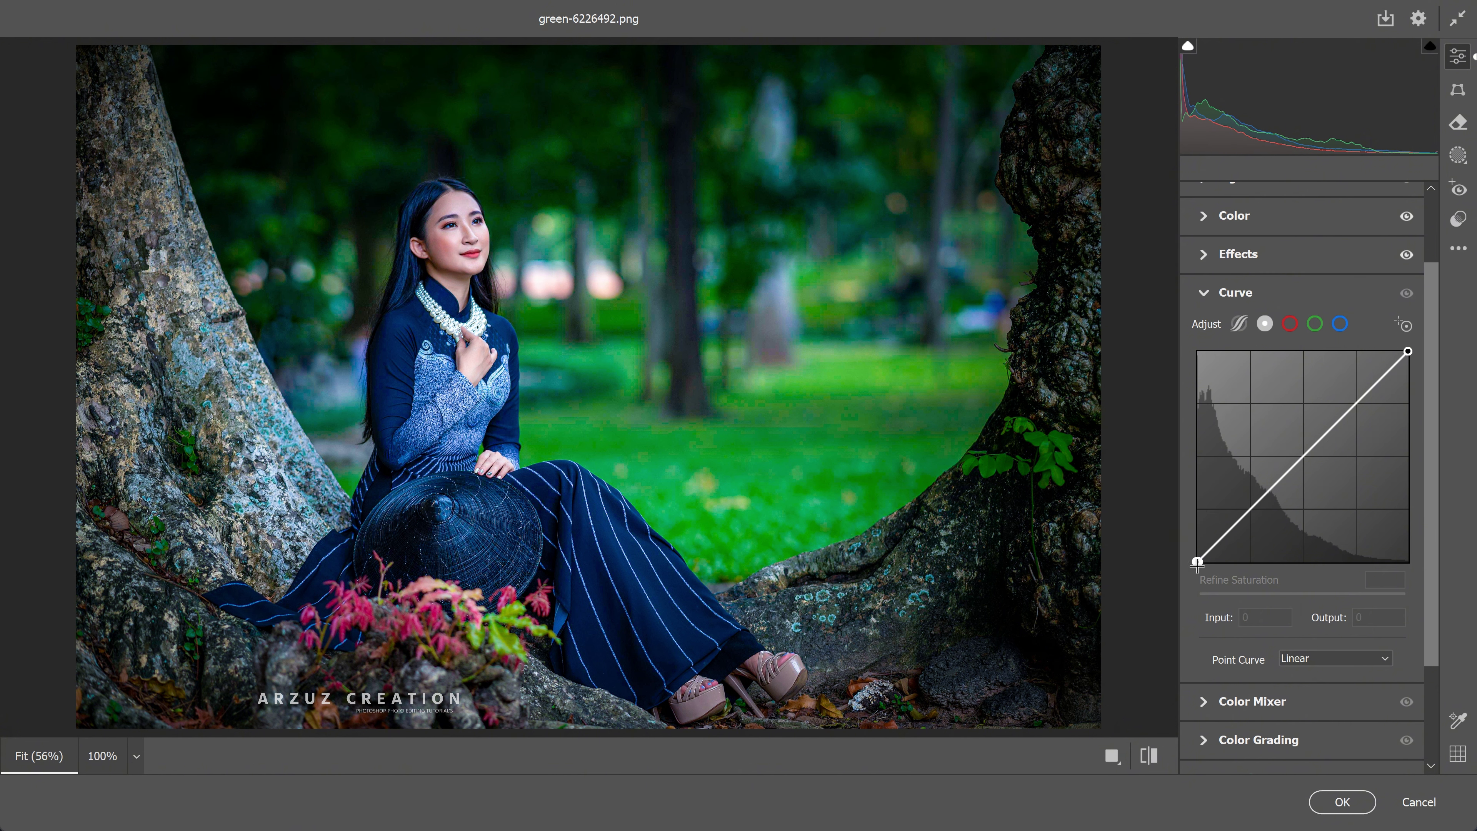
# - Nudge the RGB curve's black point and add a shadow point at 59/62
pyautogui.moveTo(1200, 560); pyautogui.dragTo(1180, 559)
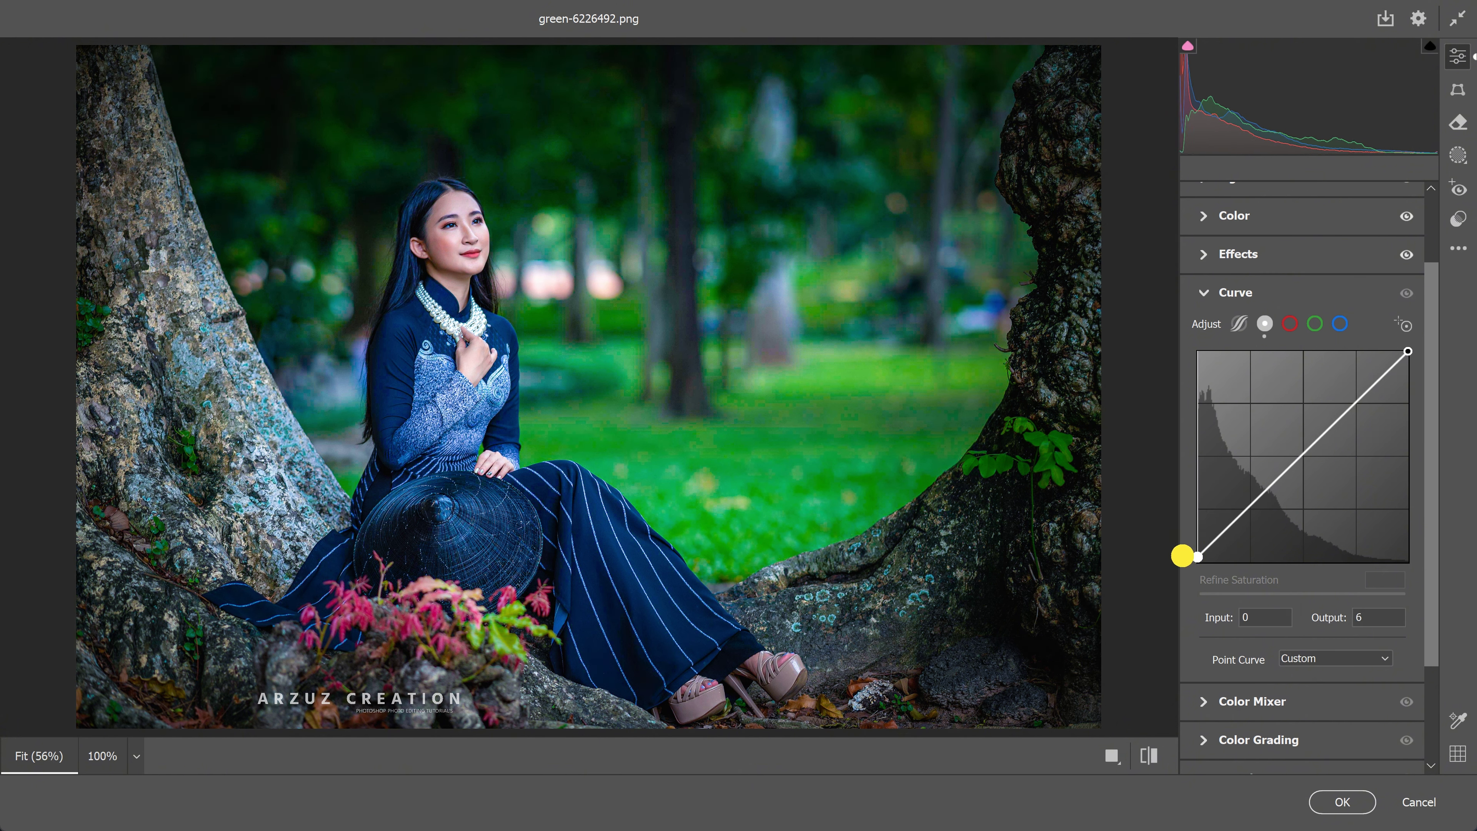
pyautogui.click(1259, 615)
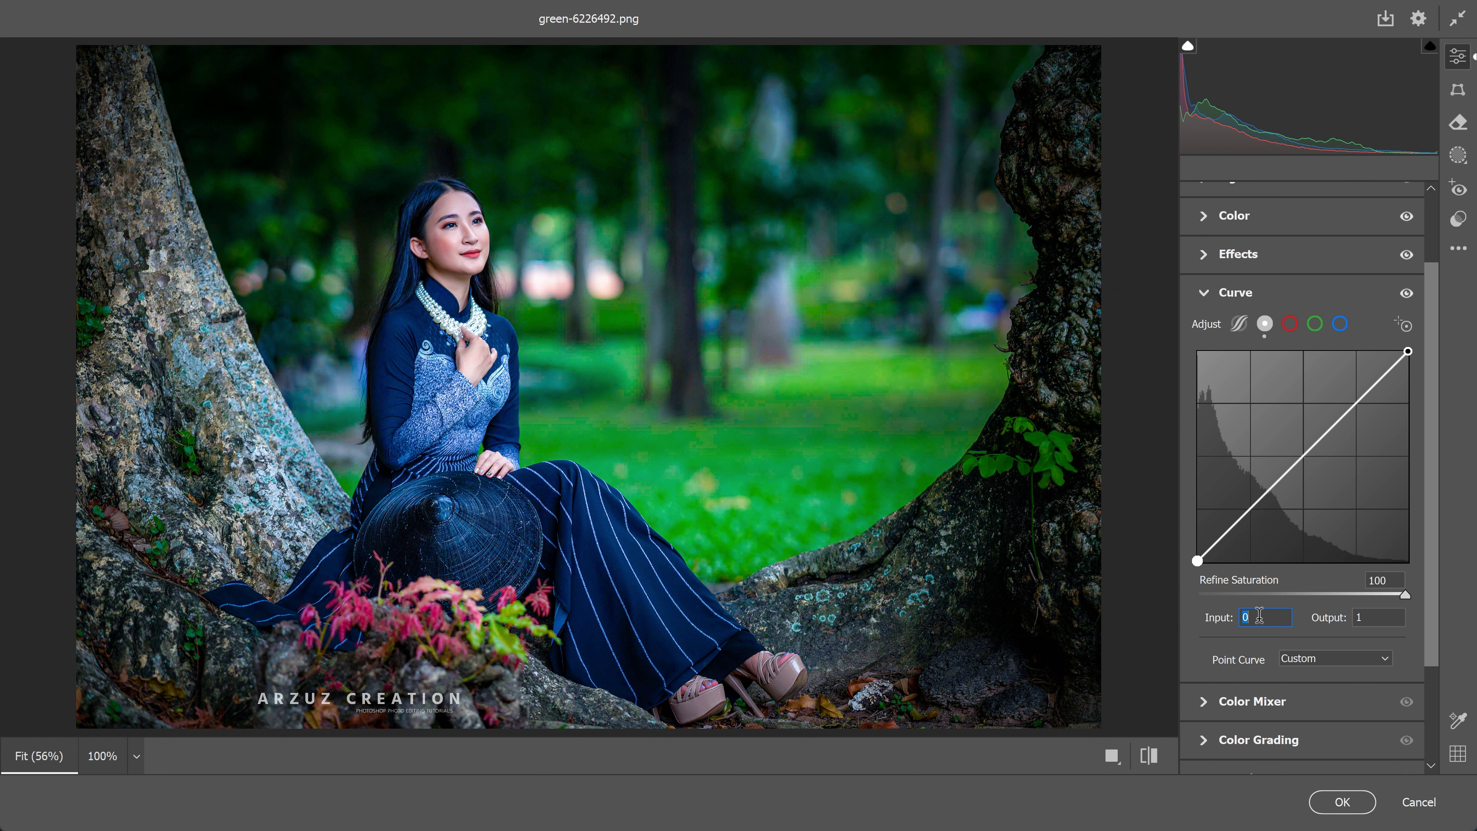
pyautogui.write('3')
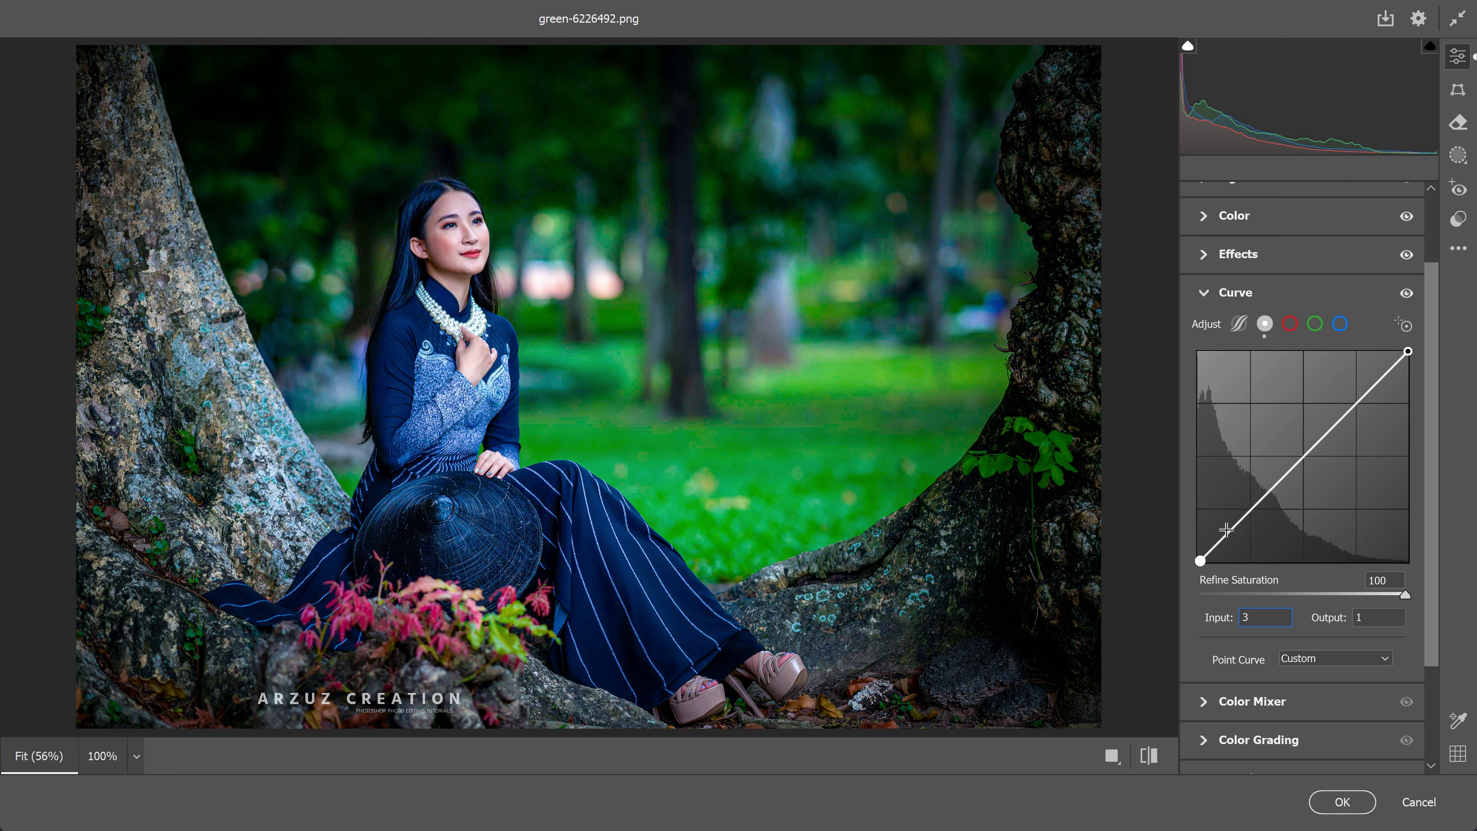
pyautogui.click(1251, 509)
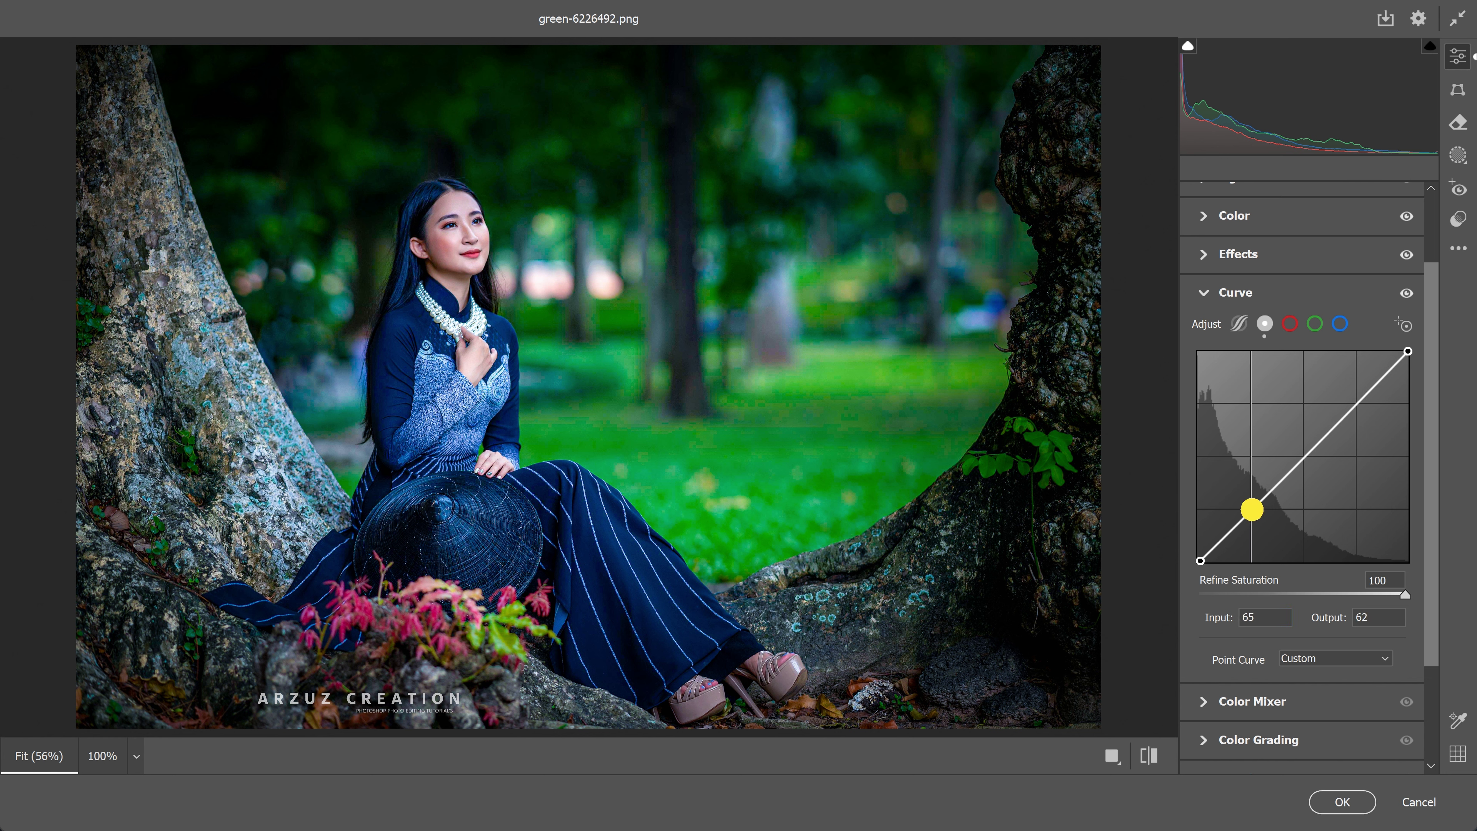
pyautogui.moveTo(1251, 509); pyautogui.dragTo(1246, 513)
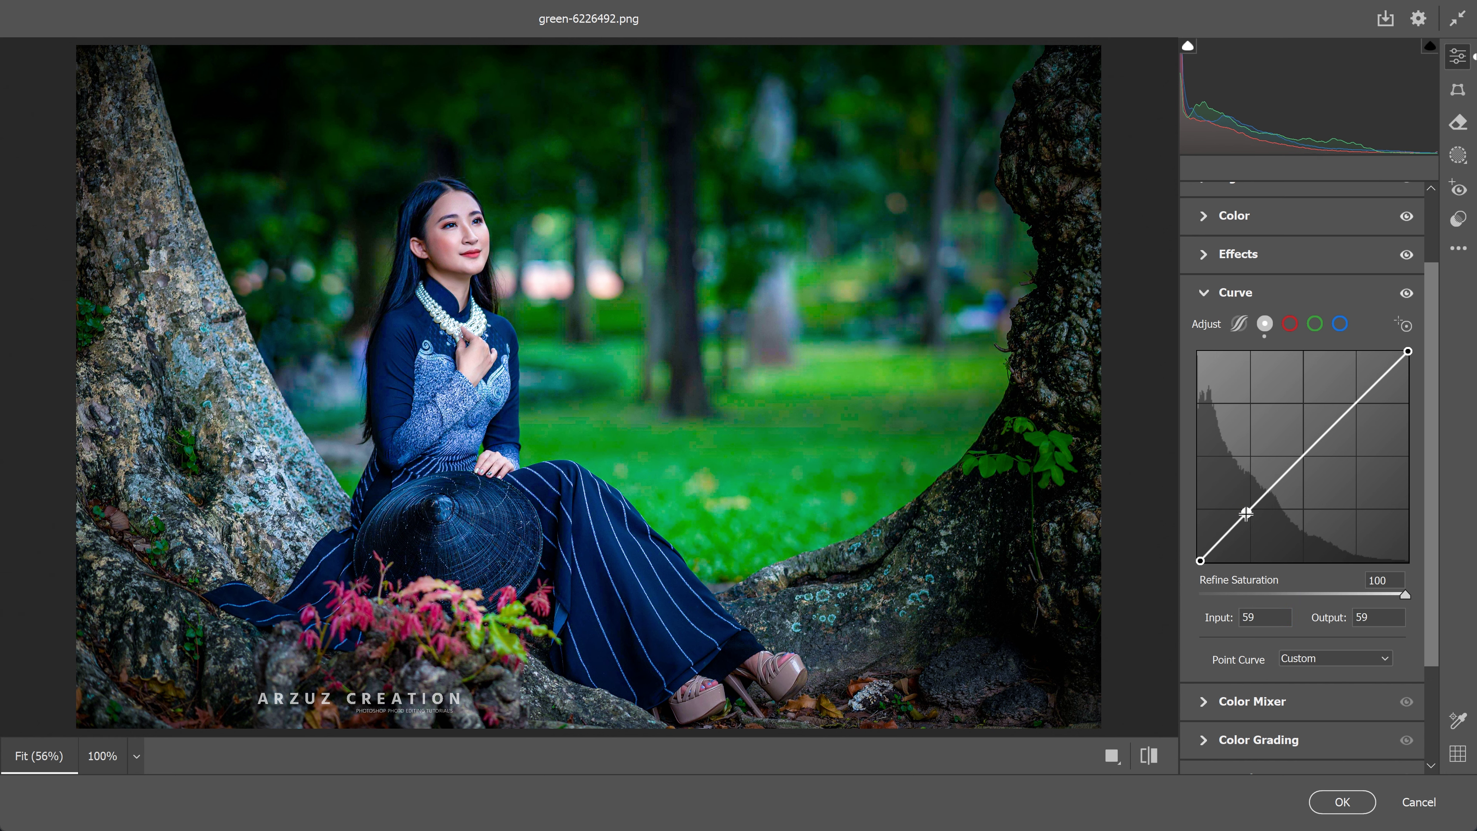
pyautogui.moveTo(1352, 617); pyautogui.dragTo(1375, 617)
pyautogui.write('62')
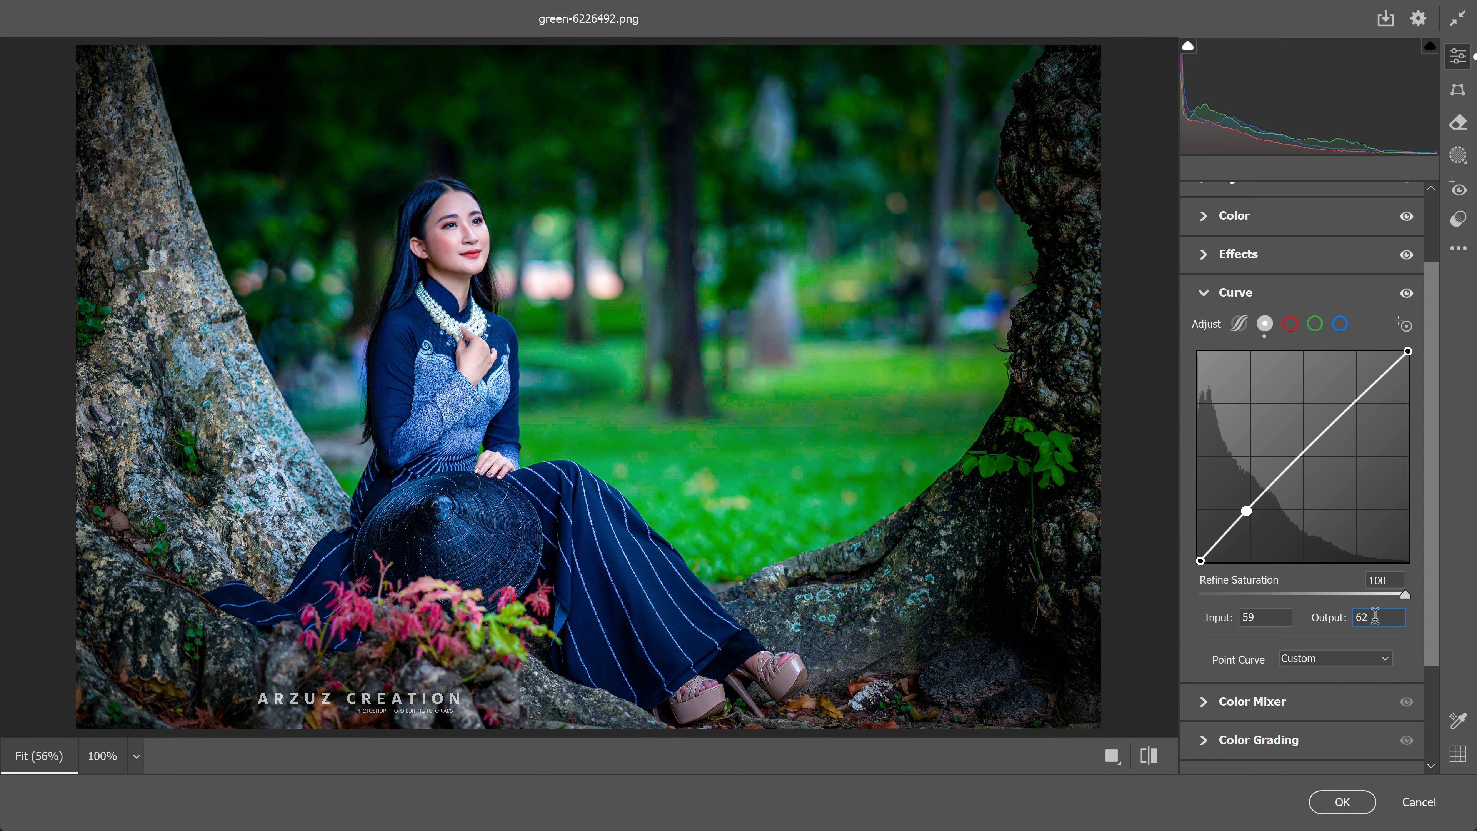
# - Add a highlight point on the RGB curve at 194/187
pyautogui.click(1357, 402)
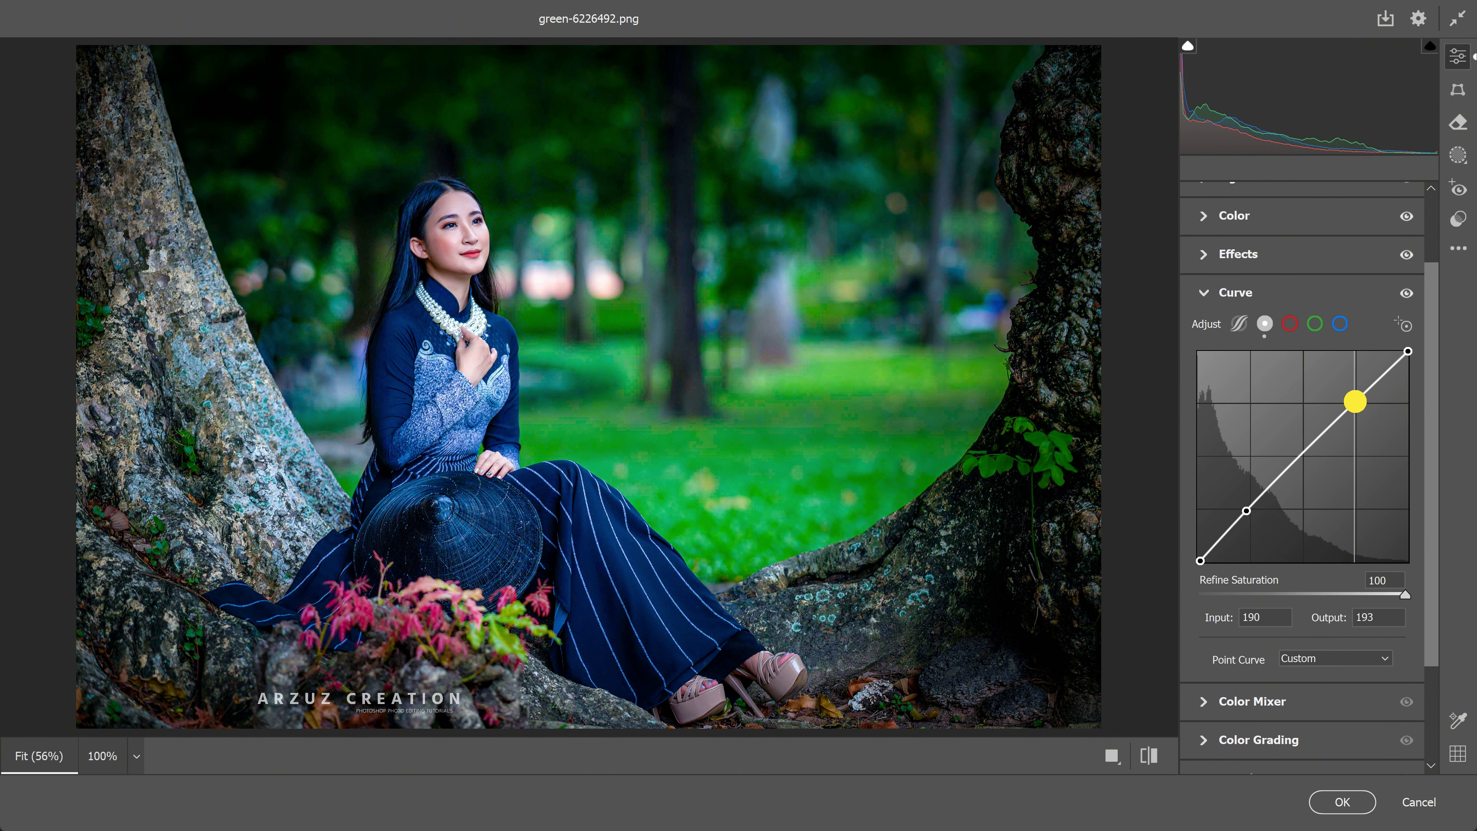
pyautogui.click(1255, 621)
pyautogui.moveTo(1254, 621); pyautogui.dragTo(1266, 619)
pyautogui.write('4')
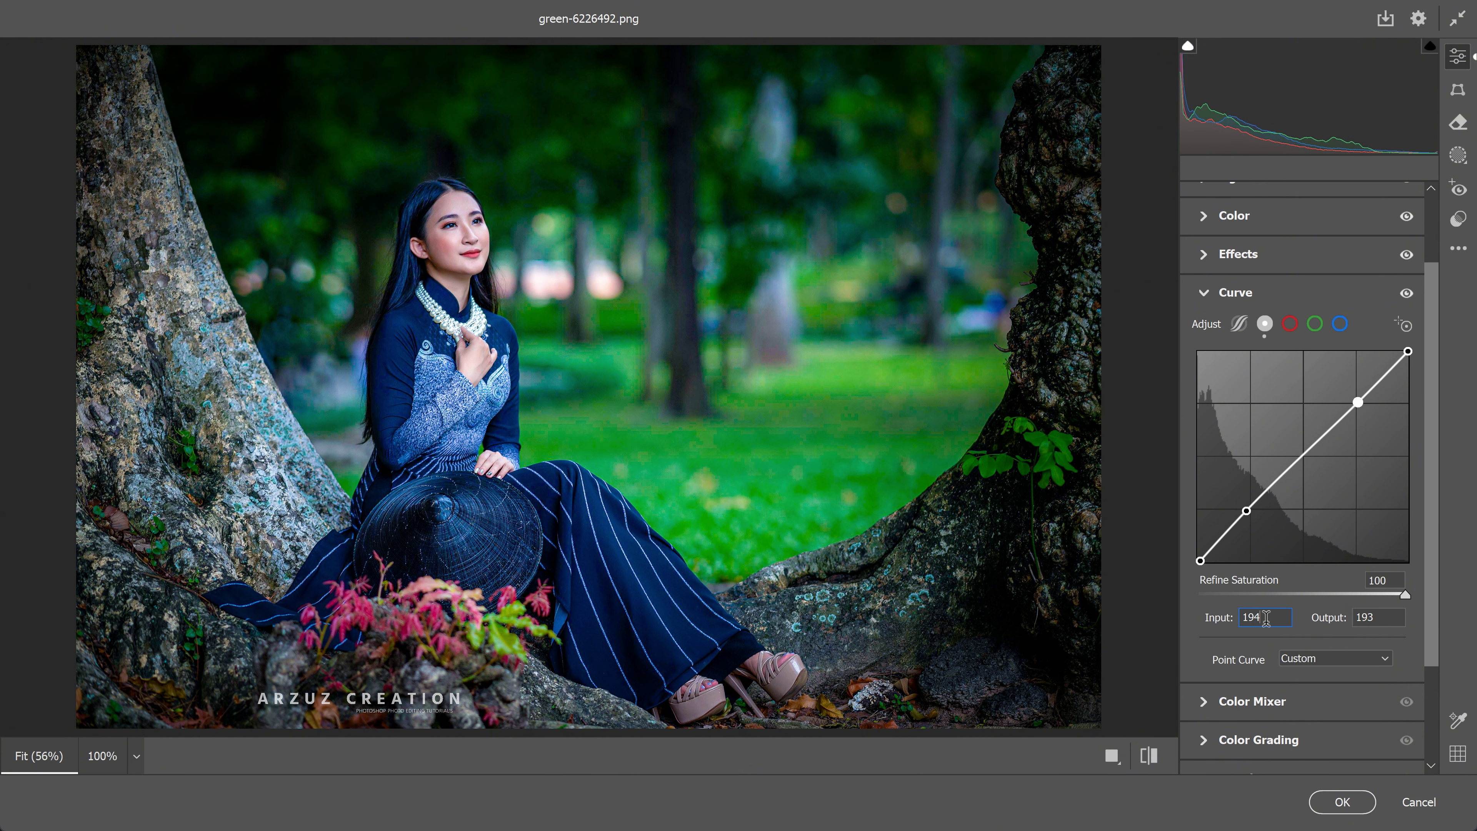
pyautogui.moveTo(1360, 617); pyautogui.dragTo(1387, 614)
pyautogui.write('87')
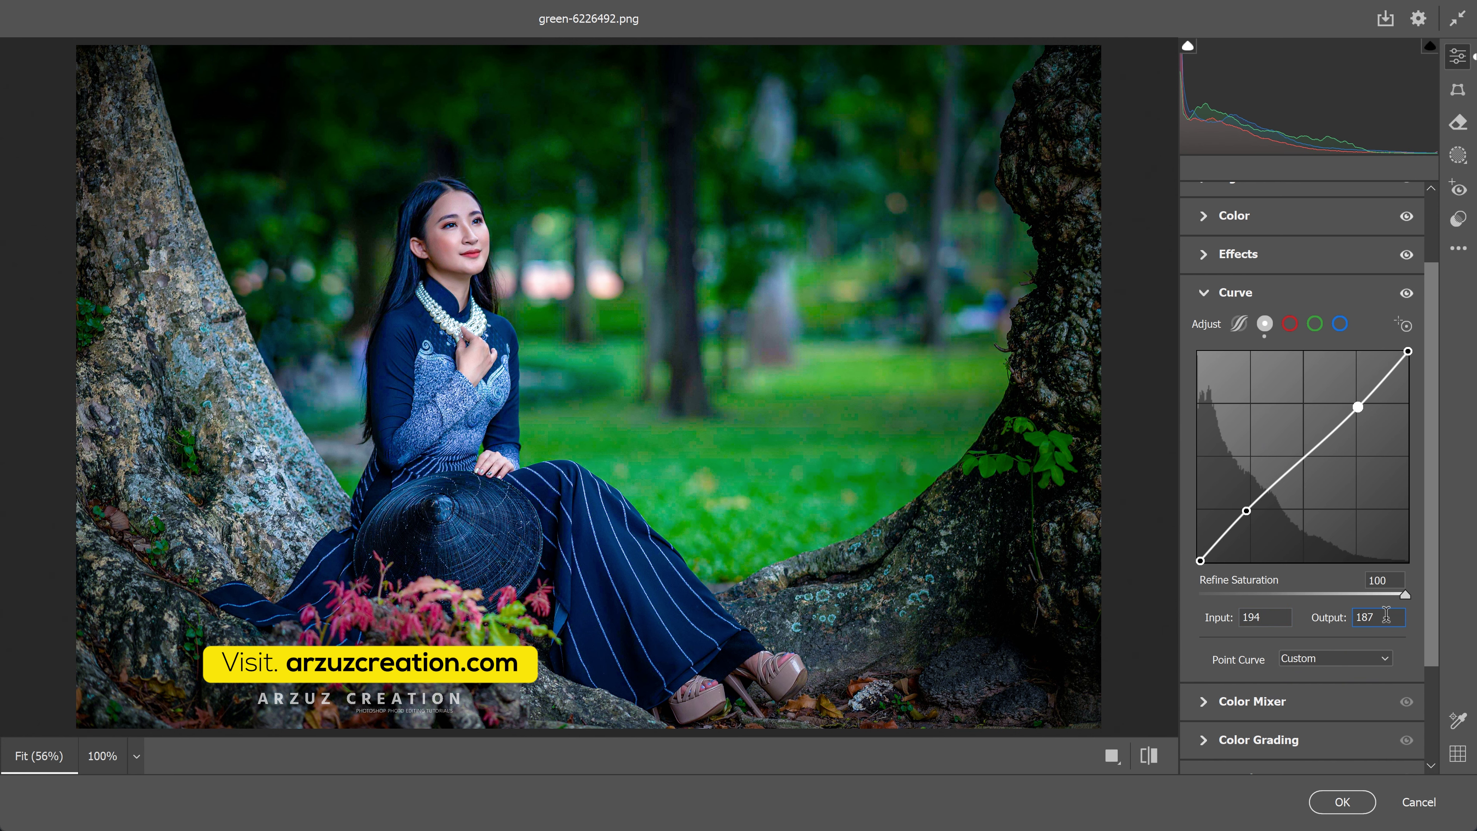
pyautogui.click(1290, 323)
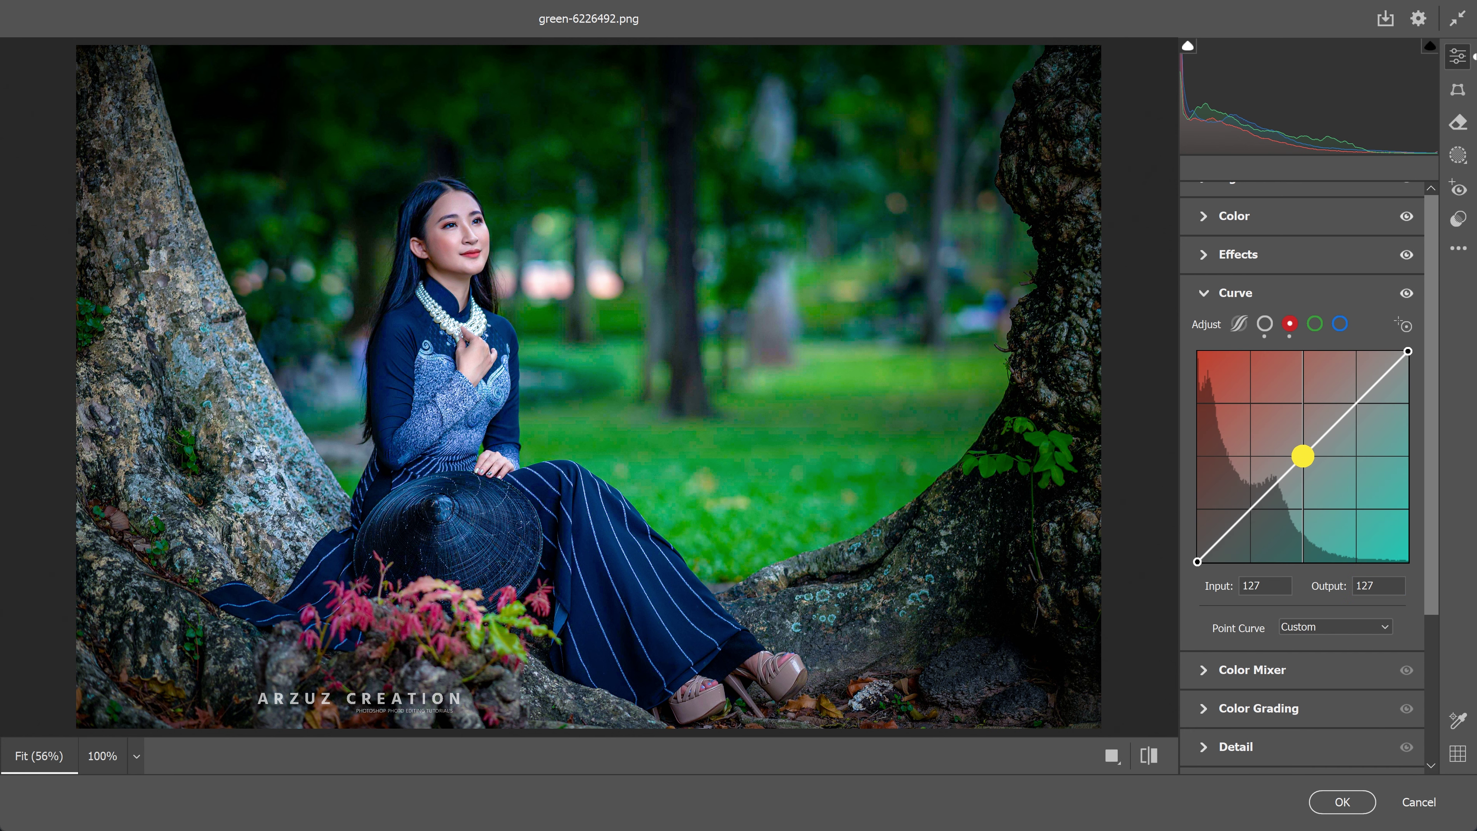
# - Set the red curve midpoint to 123/132 and a green curve point to 129/134
pyautogui.moveTo(1303, 456); pyautogui.dragTo(1299, 458)
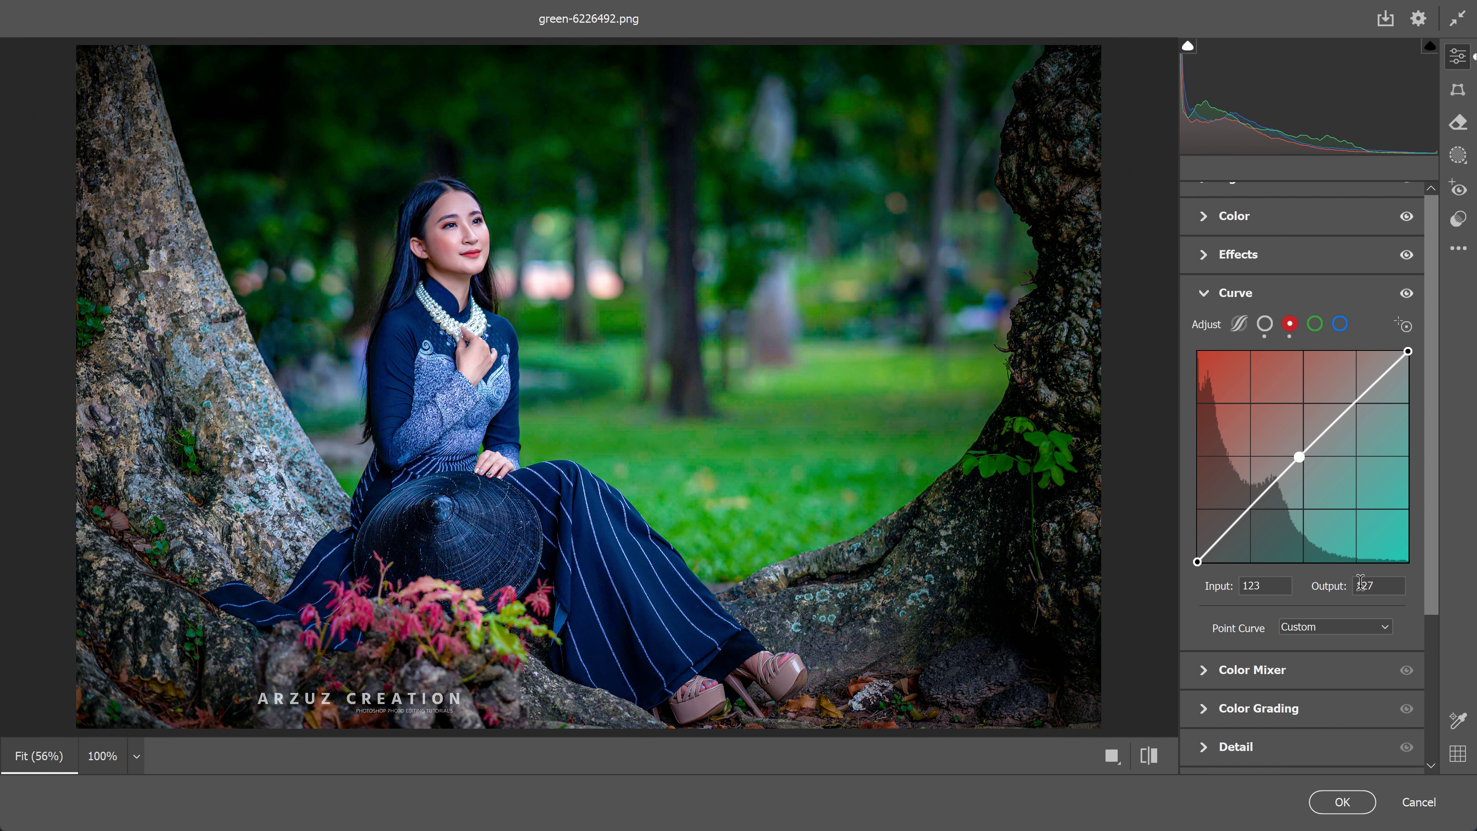
pyautogui.moveTo(1362, 586); pyautogui.dragTo(1380, 586)
pyautogui.write('3')
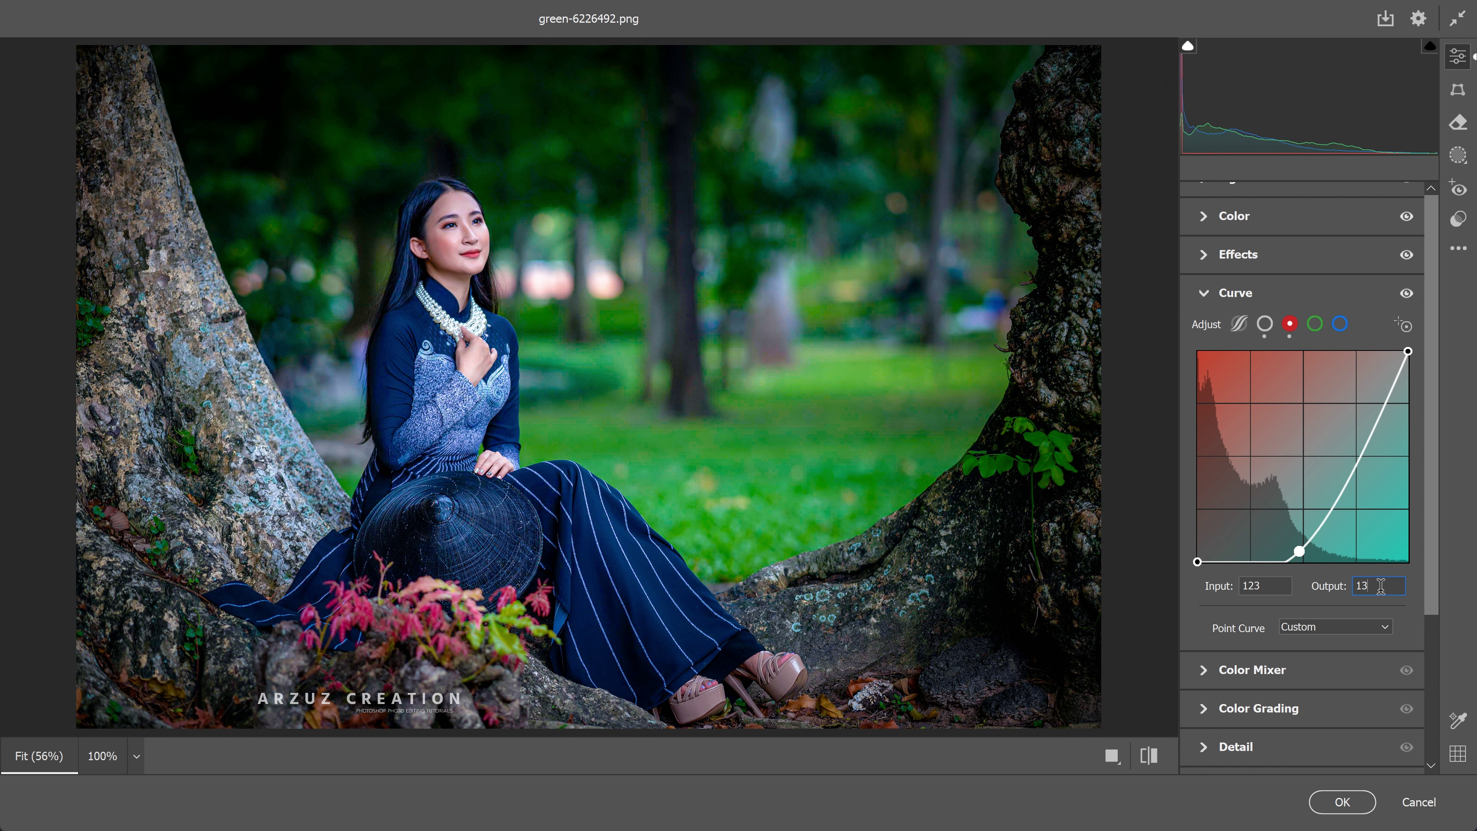
pyautogui.write('2')
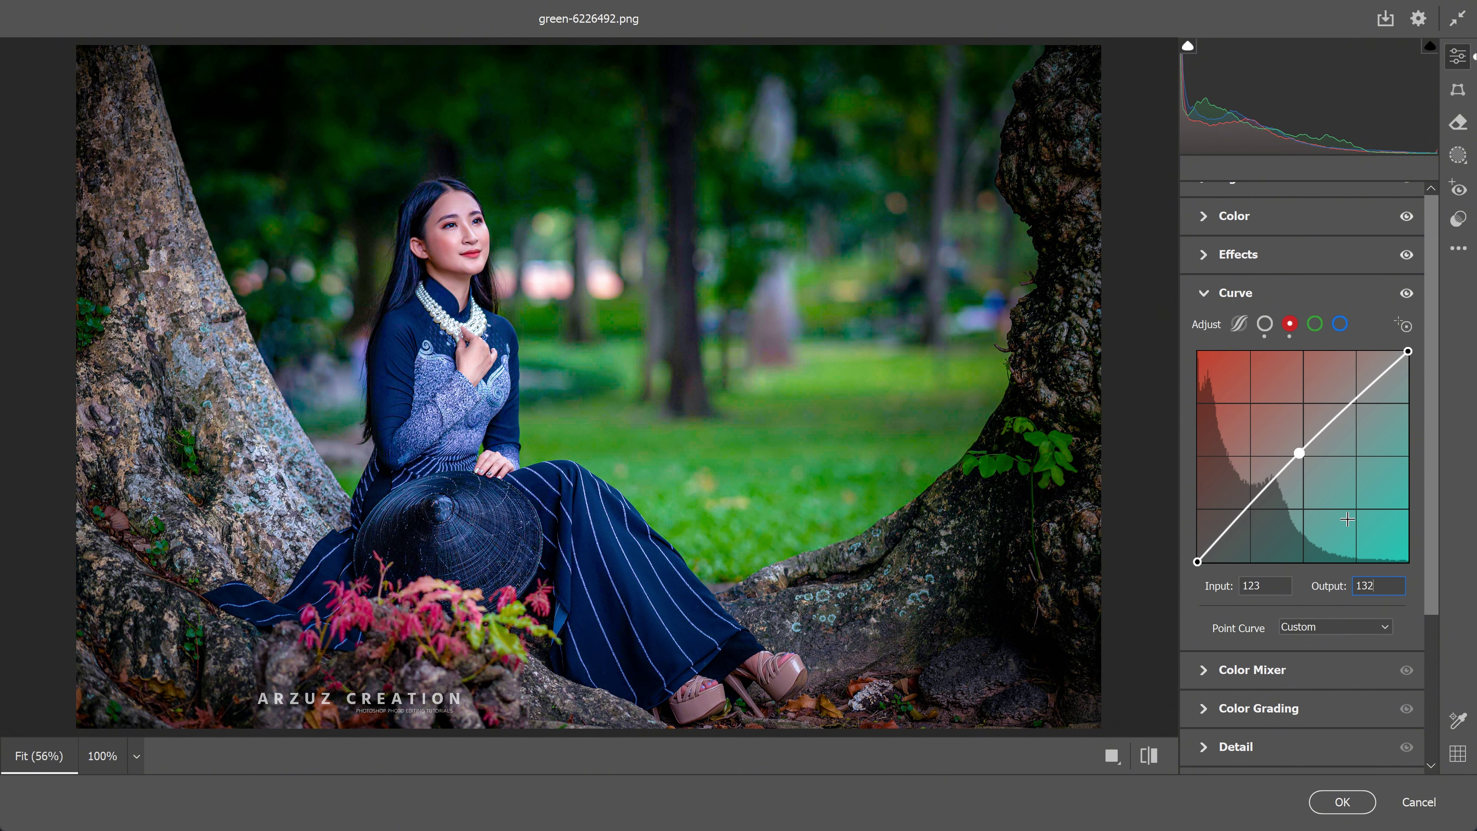
pyautogui.click(1315, 323)
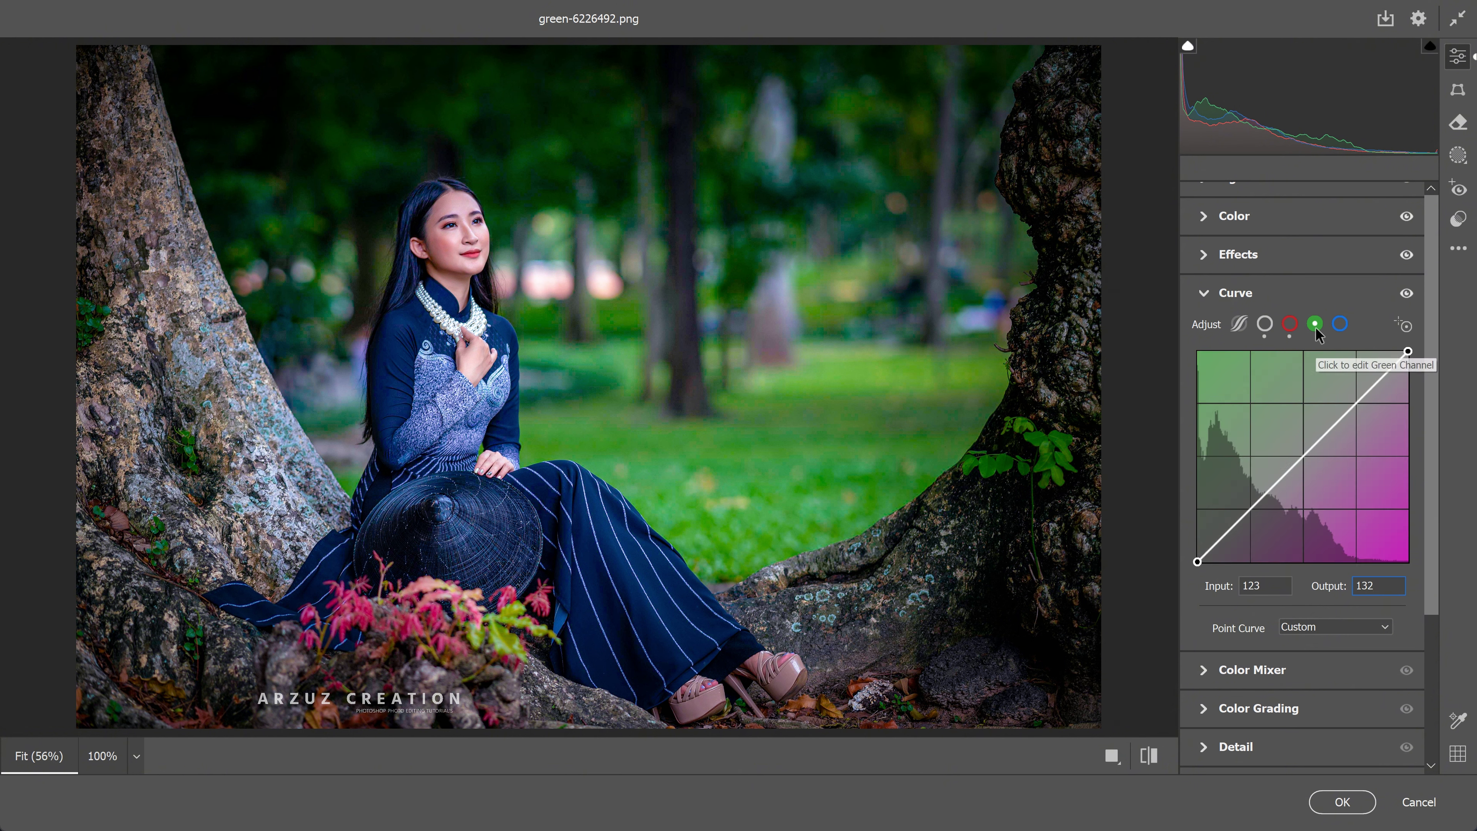
pyautogui.click(1305, 459)
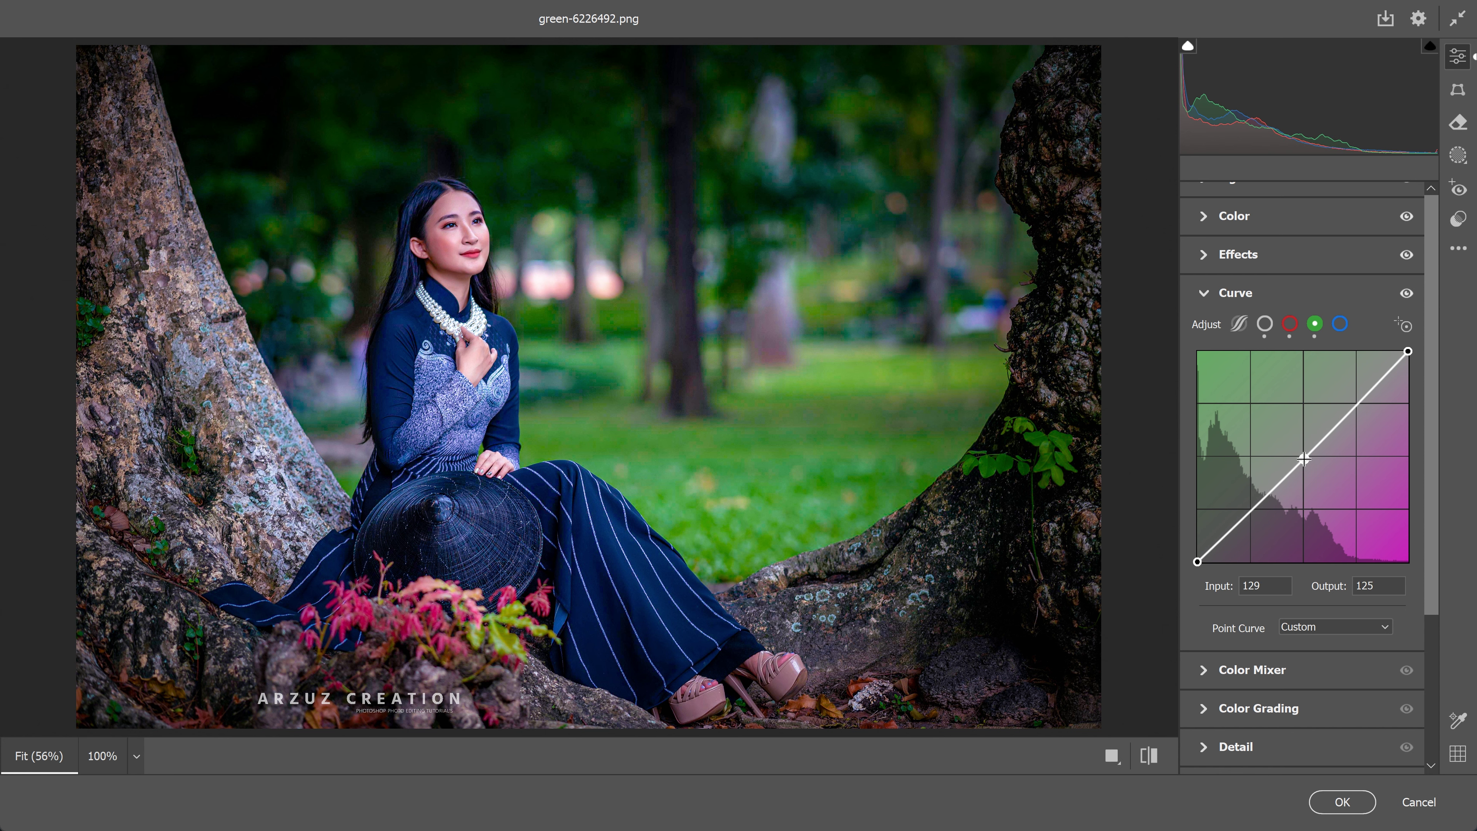
pyautogui.click(1363, 584)
pyautogui.write('134')
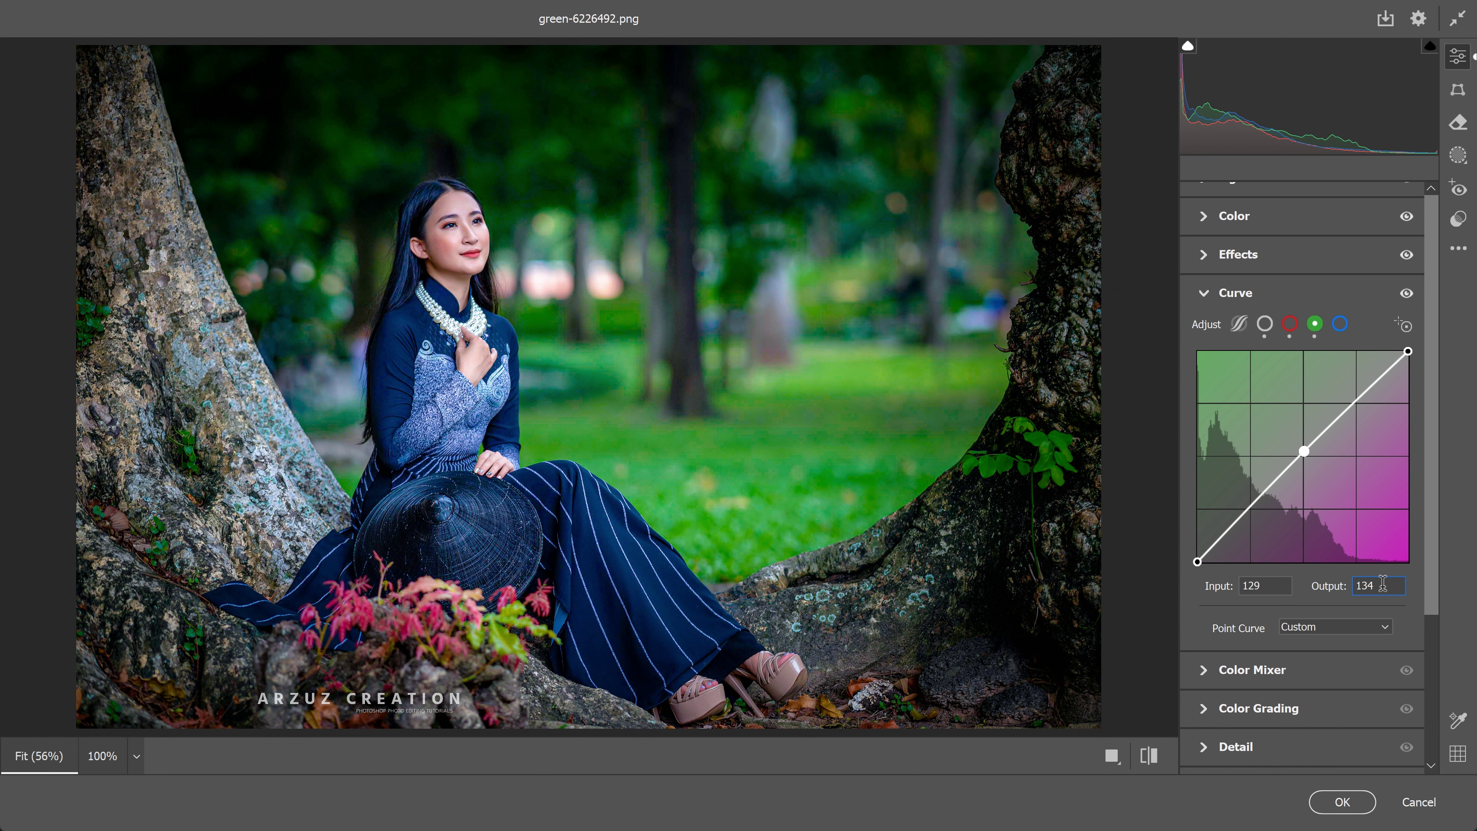
# - Add a blue-channel curve midpoint at Input 146, Output 132
pyautogui.click(1340, 324)
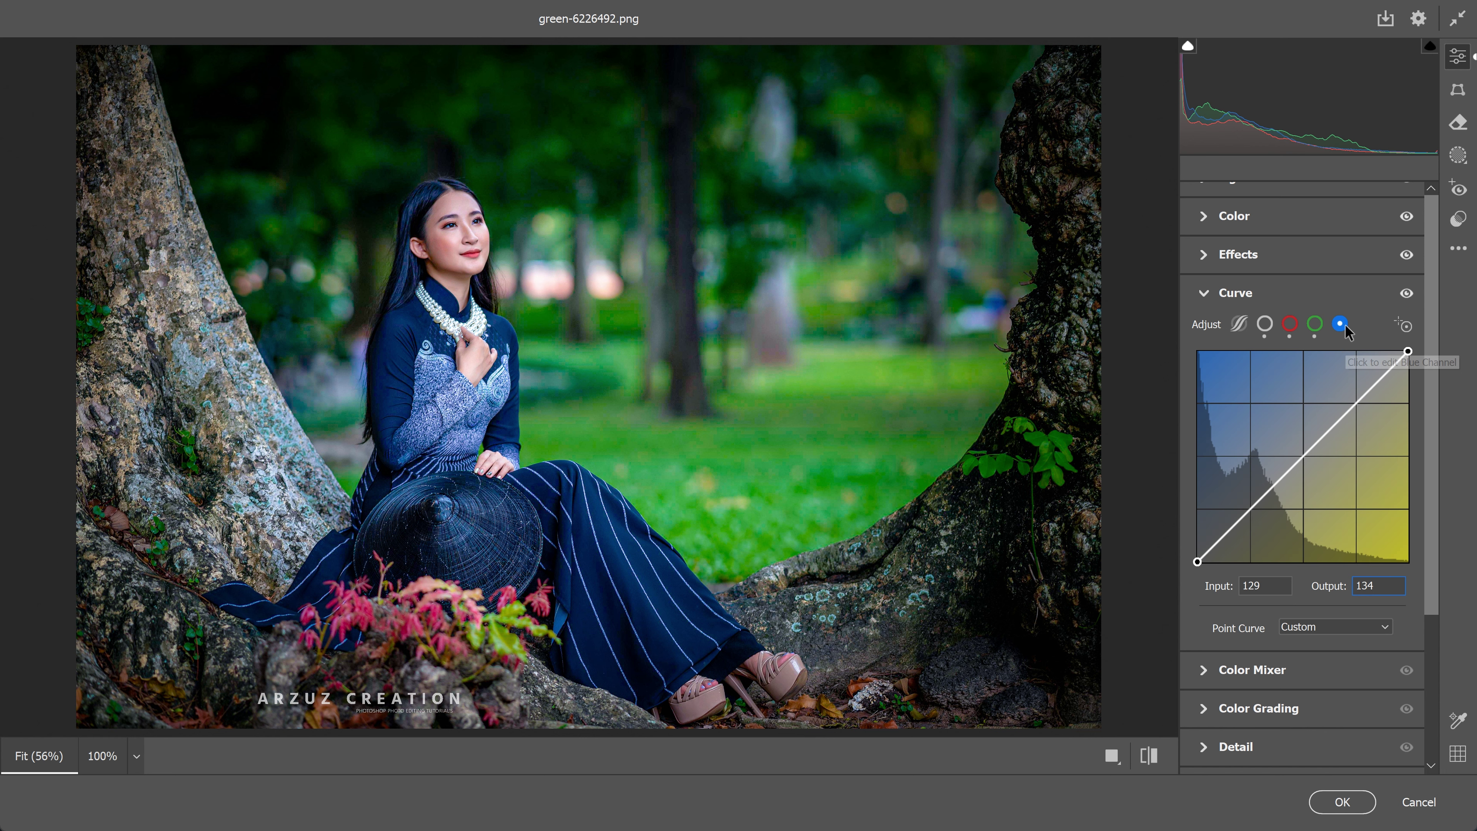
pyautogui.click(1322, 438)
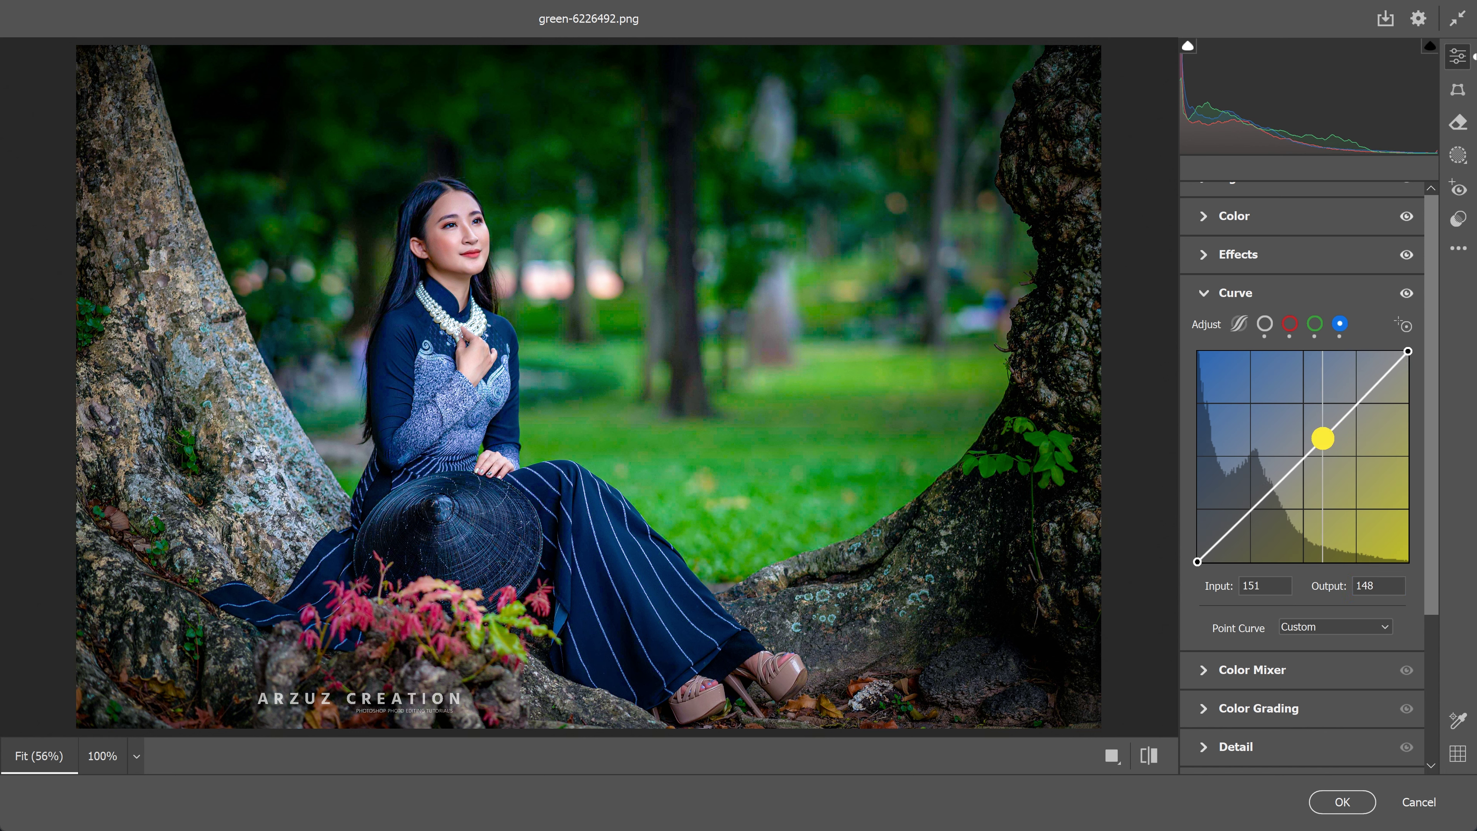
pyautogui.moveTo(1324, 438); pyautogui.dragTo(1318, 442)
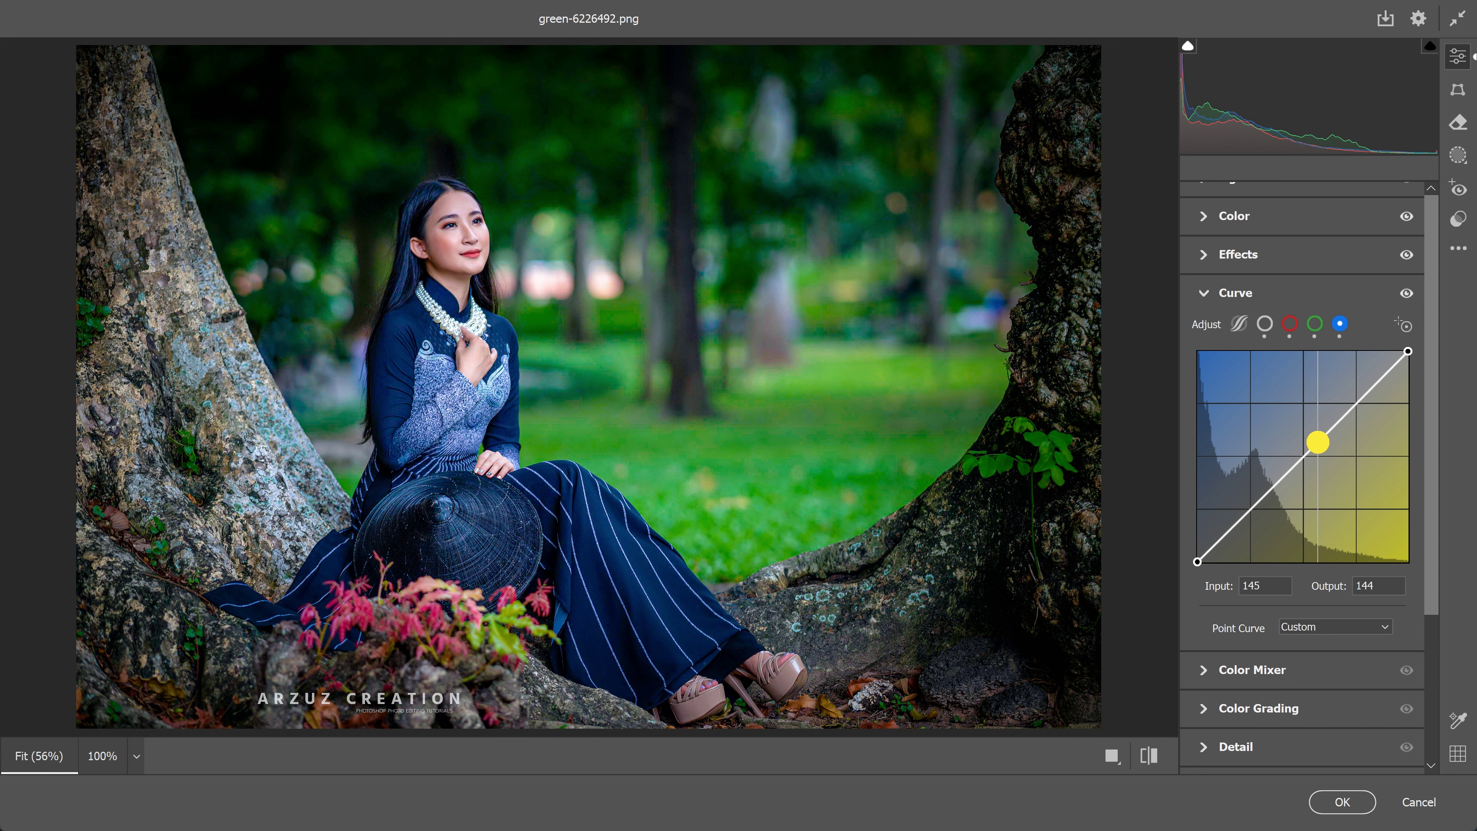
pyautogui.click(1255, 584)
pyautogui.write('146')
pyautogui.press('Return')
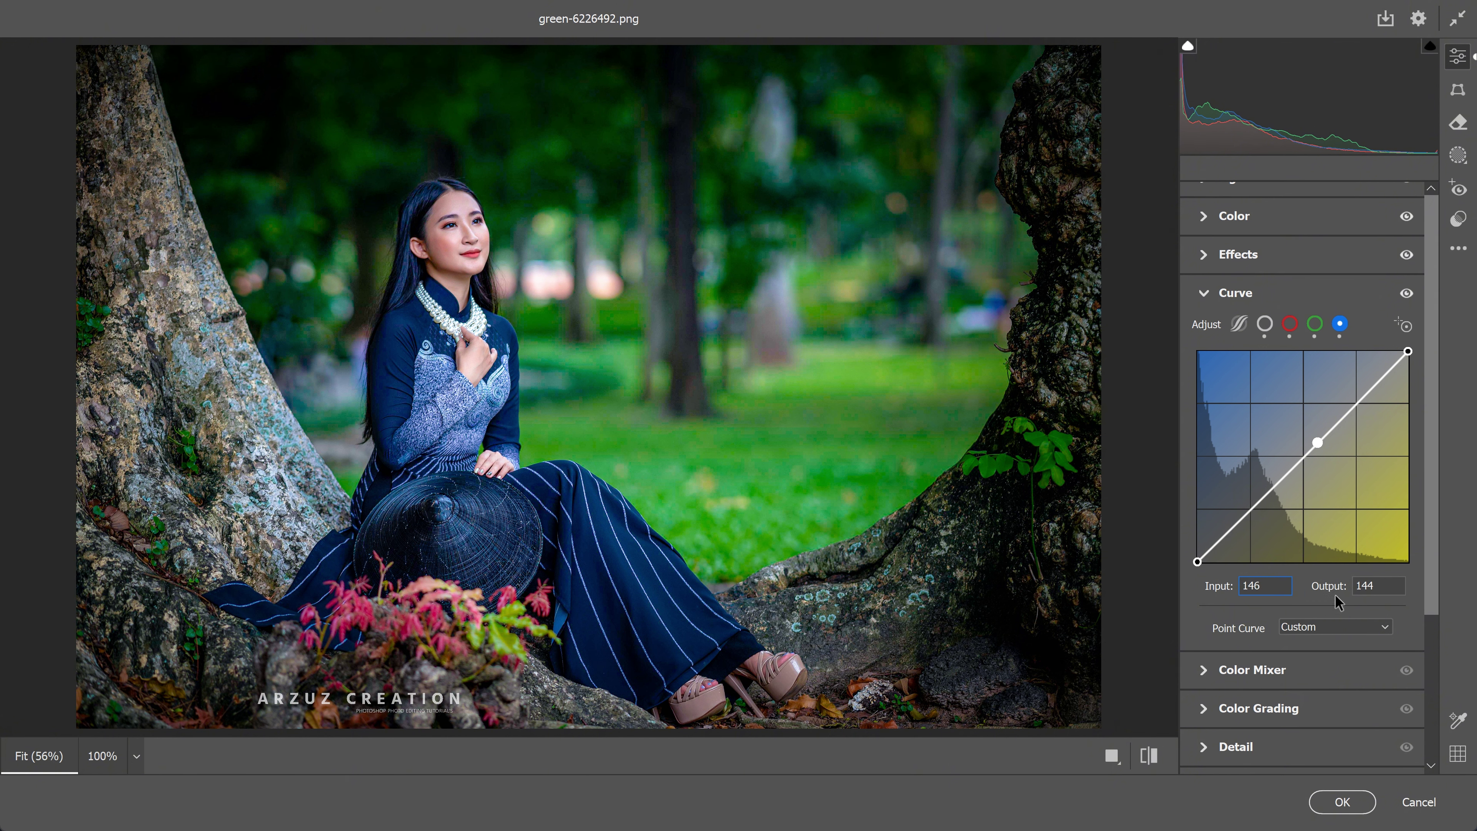
pyautogui.moveTo(1367, 583); pyautogui.dragTo(1380, 584)
pyautogui.press('BackSpace')
pyautogui.write('32')
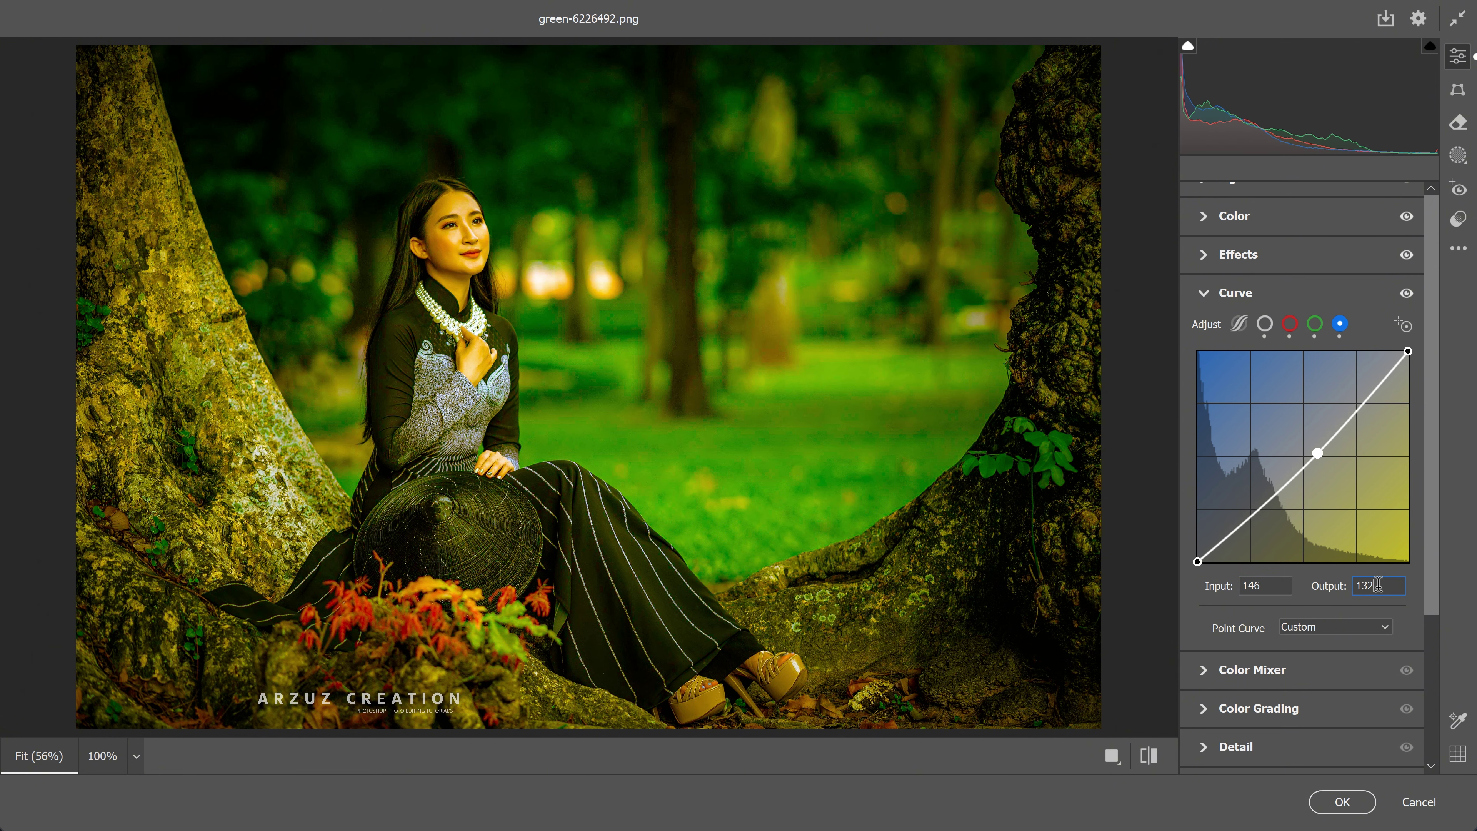
# - Add a blue-channel highlight point at 224/208
pyautogui.click(1371, 395)
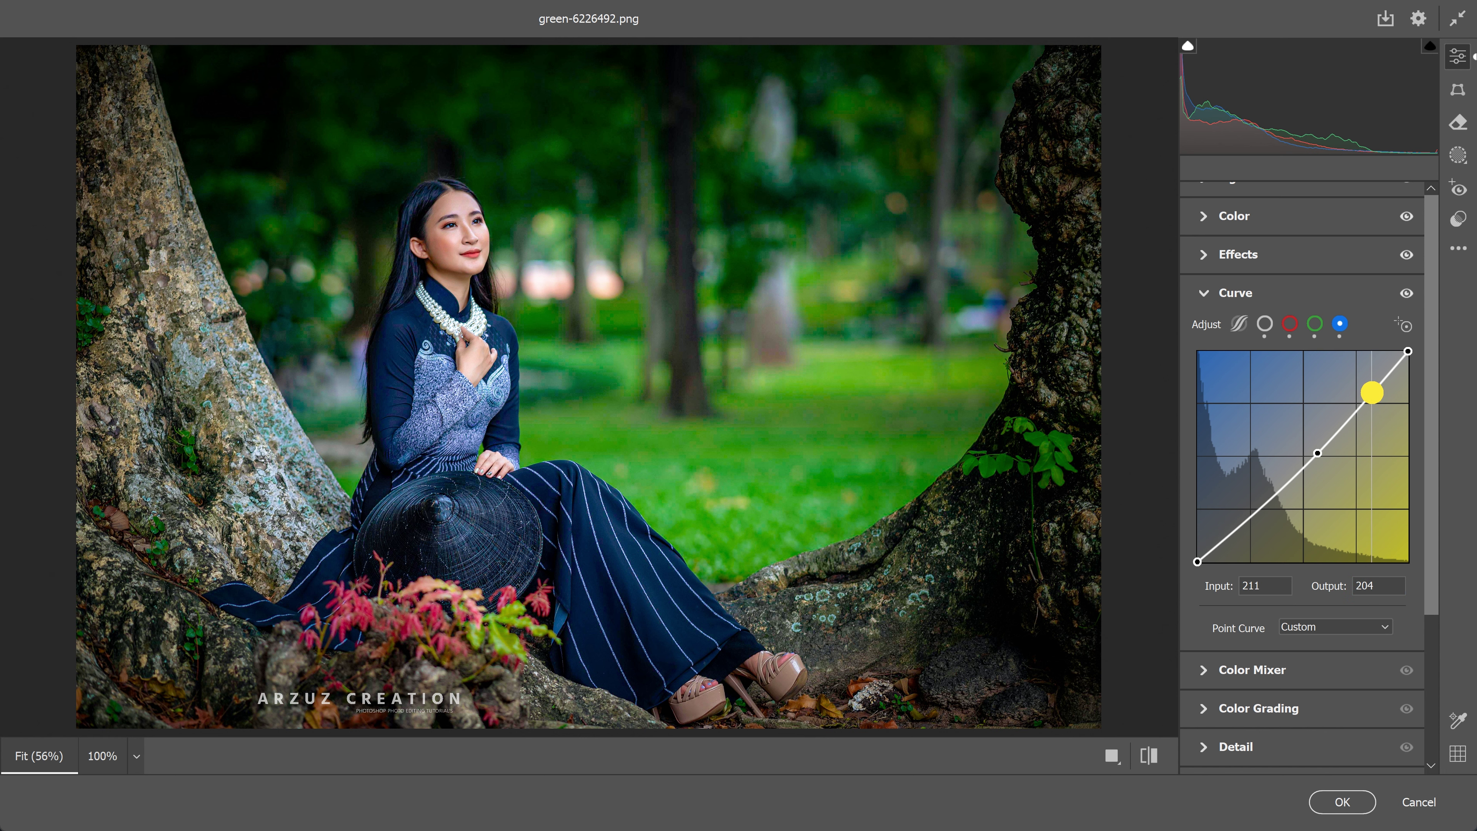
pyautogui.moveTo(1371, 393)
pyautogui.mouseDown()
pyautogui.moveTo(1369, 380)
pyautogui.moveTo(1386, 388)
pyautogui.mouseUp()
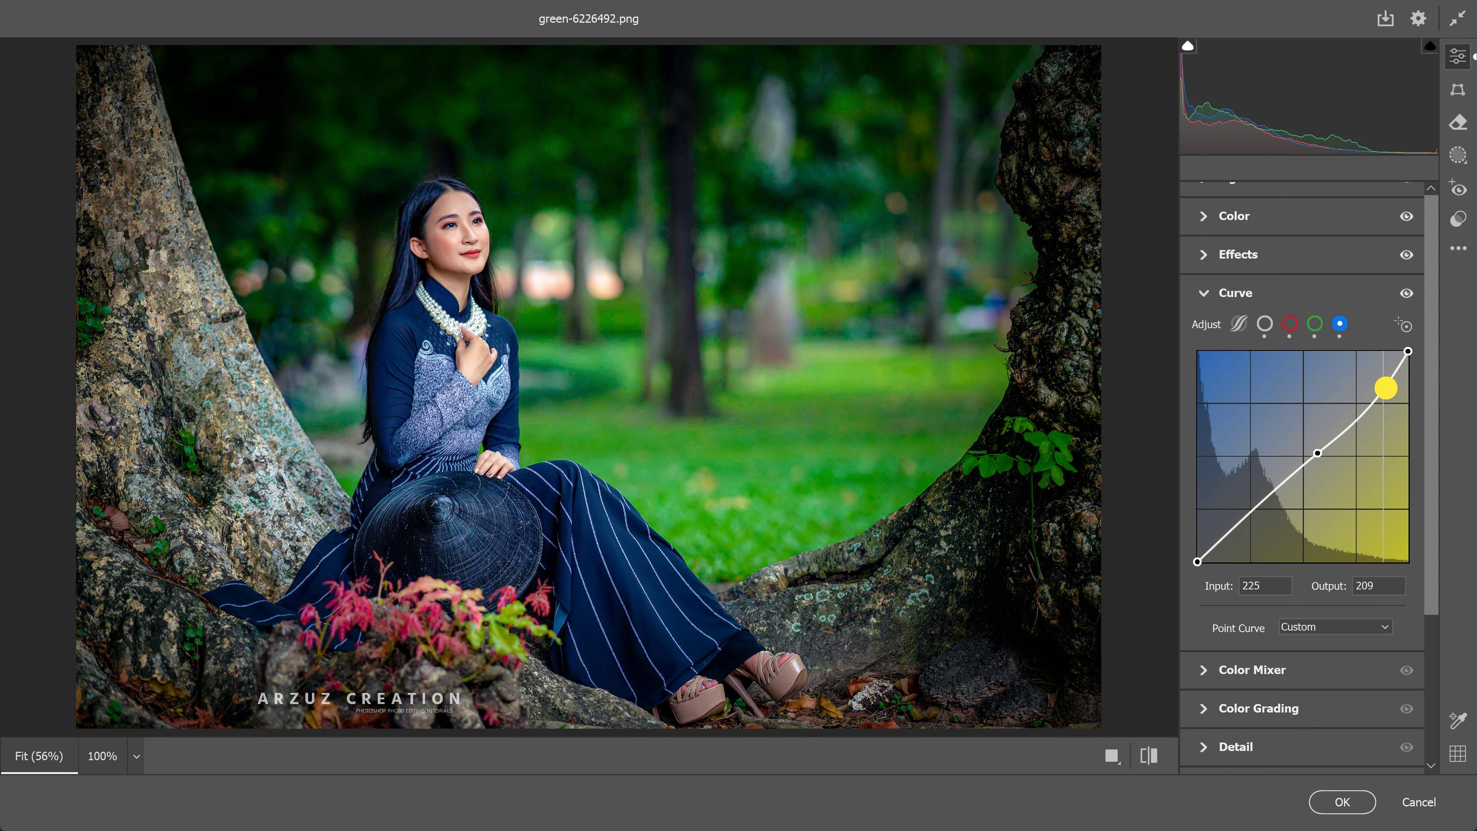
pyautogui.click(1259, 585)
pyautogui.press('Down')
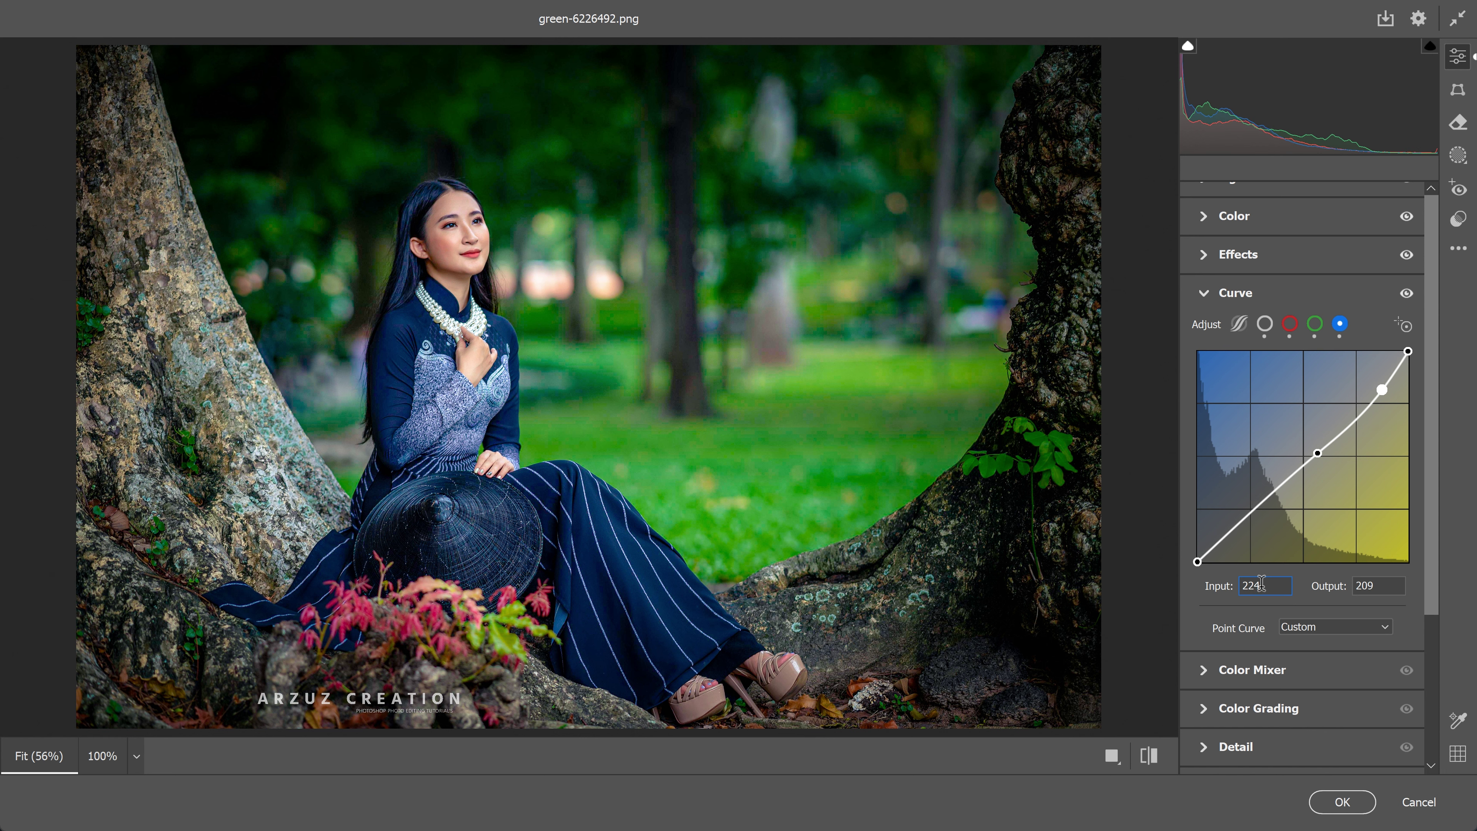
pyautogui.moveTo(1376, 586); pyautogui.dragTo(1366, 587)
pyautogui.write('8')
pyautogui.click(1203, 294)
# - Set Color Mixer hues: Reds +36, Oranges -18, Yellows -68, Greens -48, Aquas +51, Blues -21, Purples -19, Magentas +27
pyautogui.click(1203, 430)
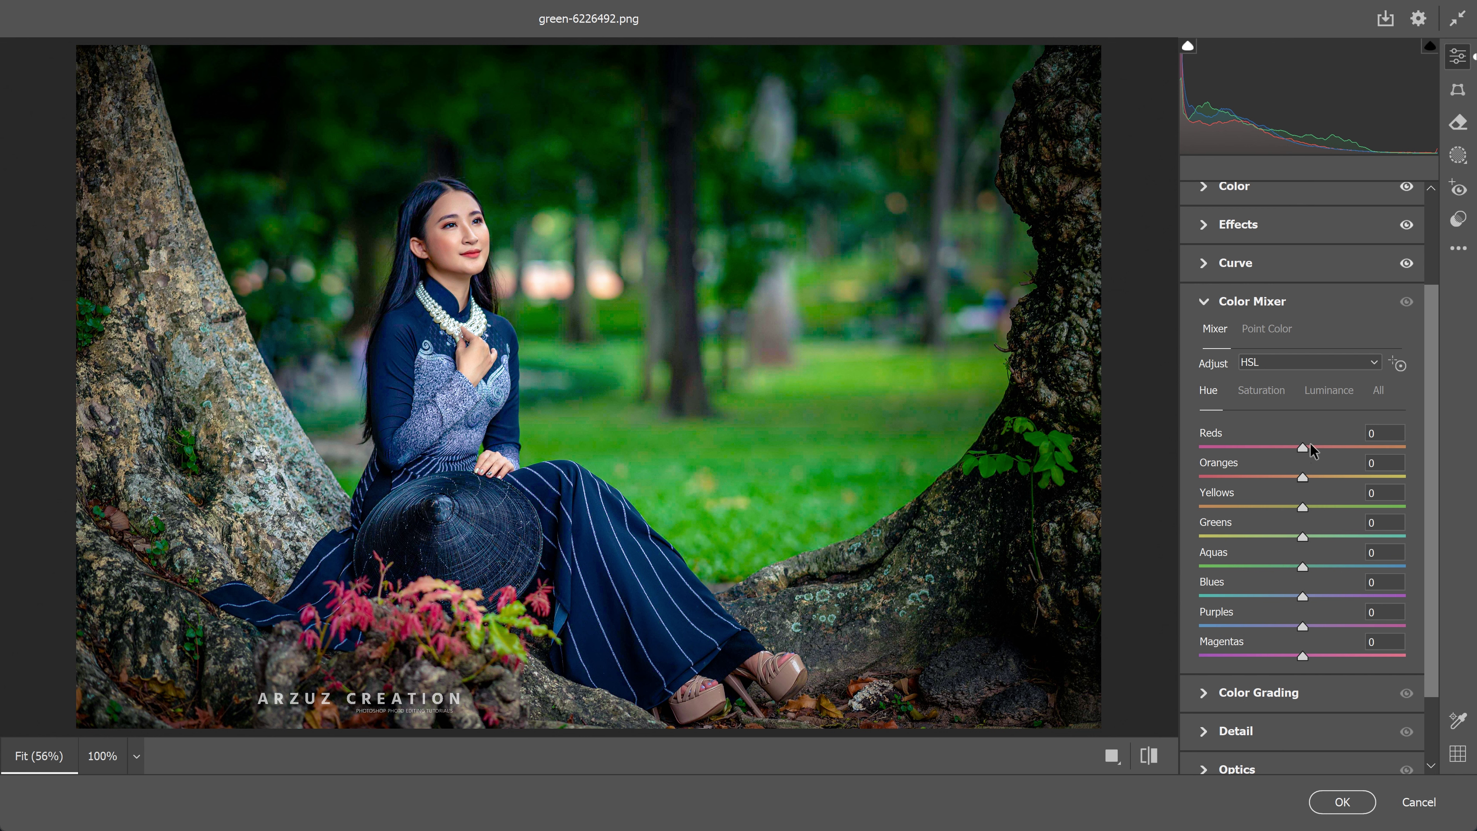
pyautogui.moveTo(1303, 447); pyautogui.dragTo(1340, 448)
pyautogui.moveTo(1271, 480)
pyautogui.mouseDown()
pyautogui.moveTo(1290, 481)
pyautogui.moveTo(1232, 521)
pyautogui.moveTo(1295, 536)
pyautogui.moveTo(1254, 540)
pyautogui.moveTo(1306, 565)
pyautogui.moveTo(1362, 571)
pyautogui.mouseUp()
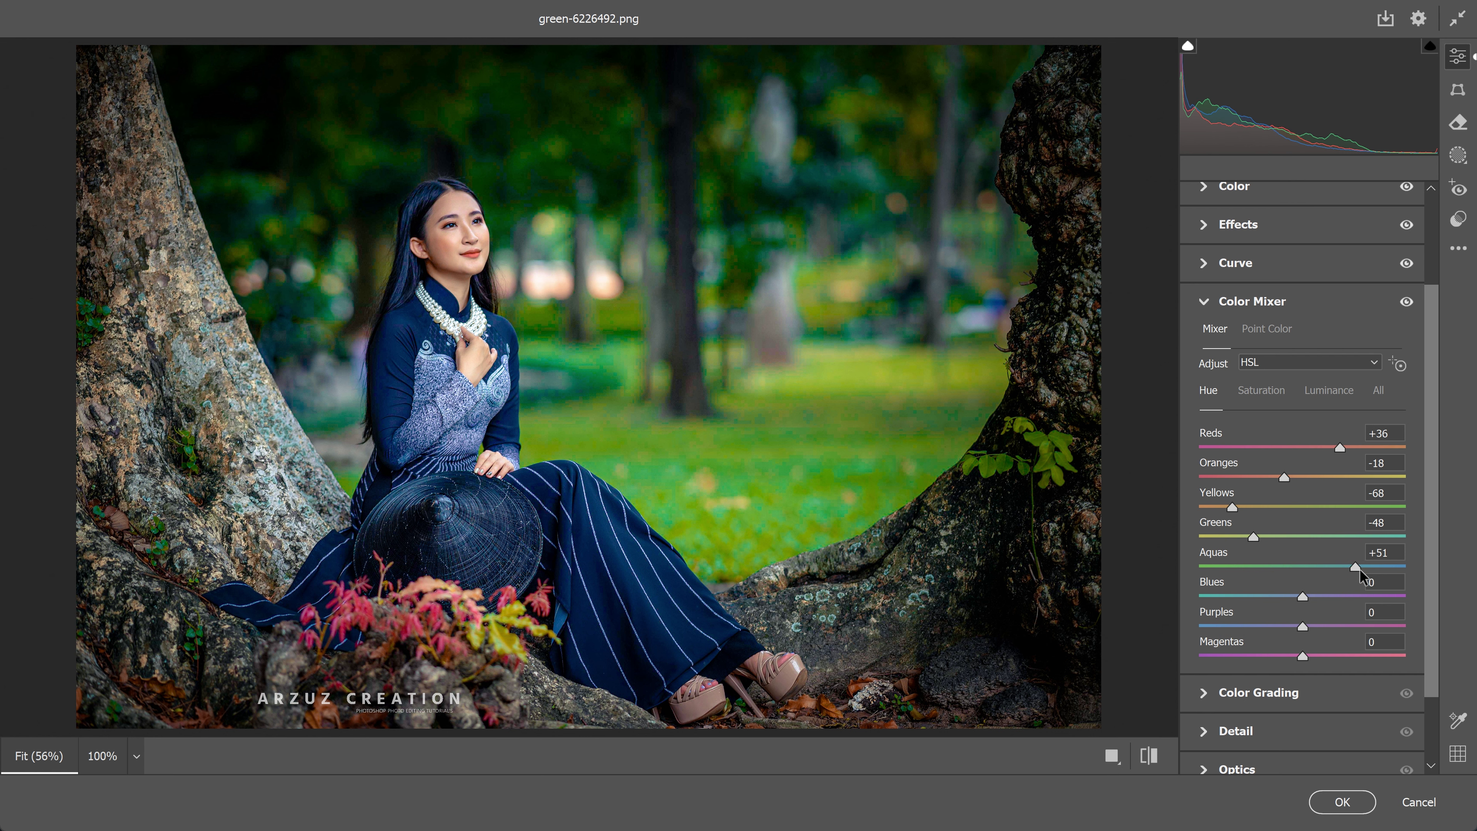
pyautogui.moveTo(1303, 599); pyautogui.dragTo(1284, 598)
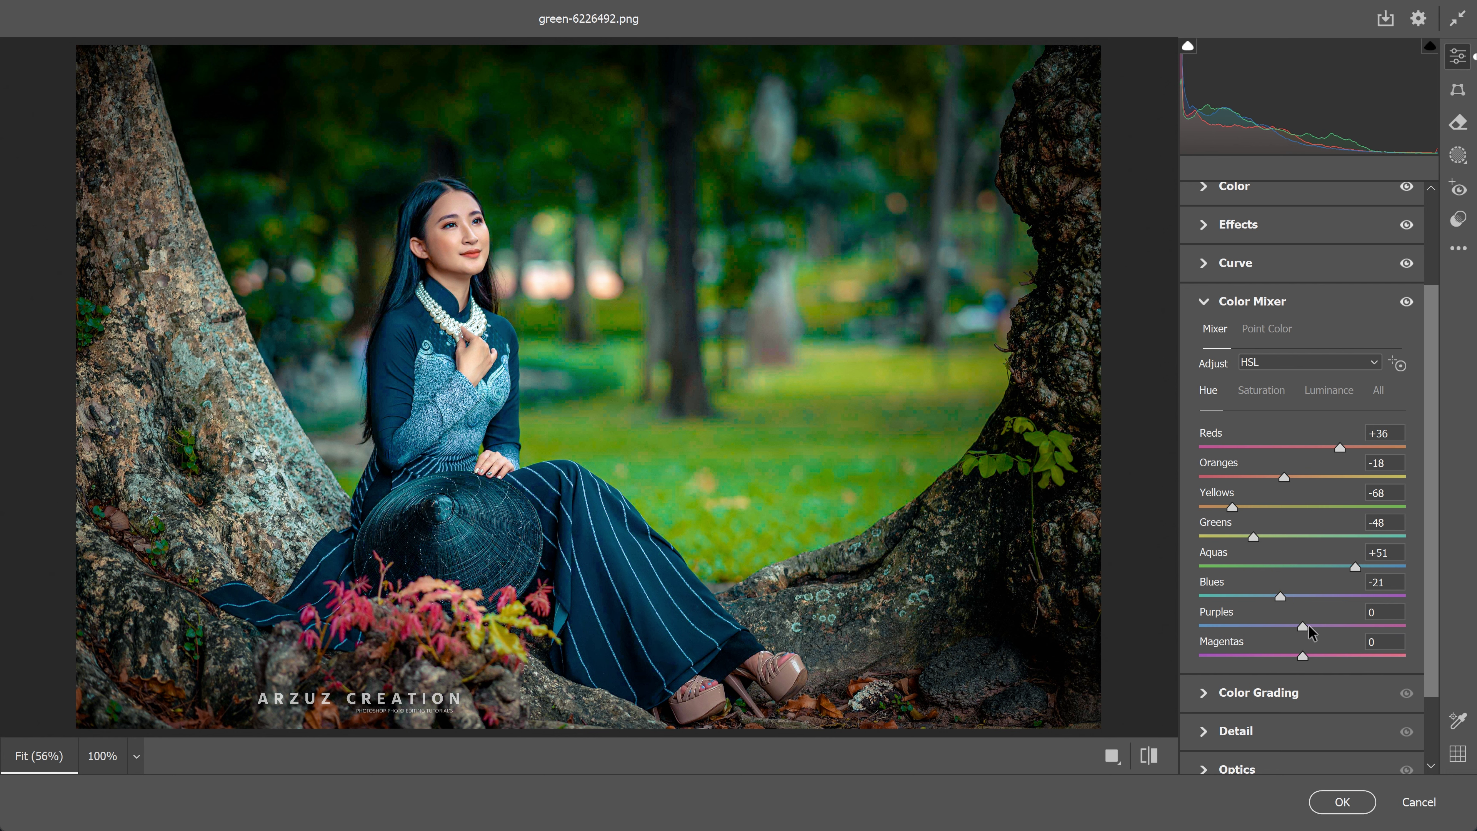
pyautogui.moveTo(1303, 627)
pyautogui.mouseDown()
pyautogui.moveTo(1280, 626)
pyautogui.moveTo(1329, 657)
pyautogui.mouseUp()
pyautogui.click(1254, 389)
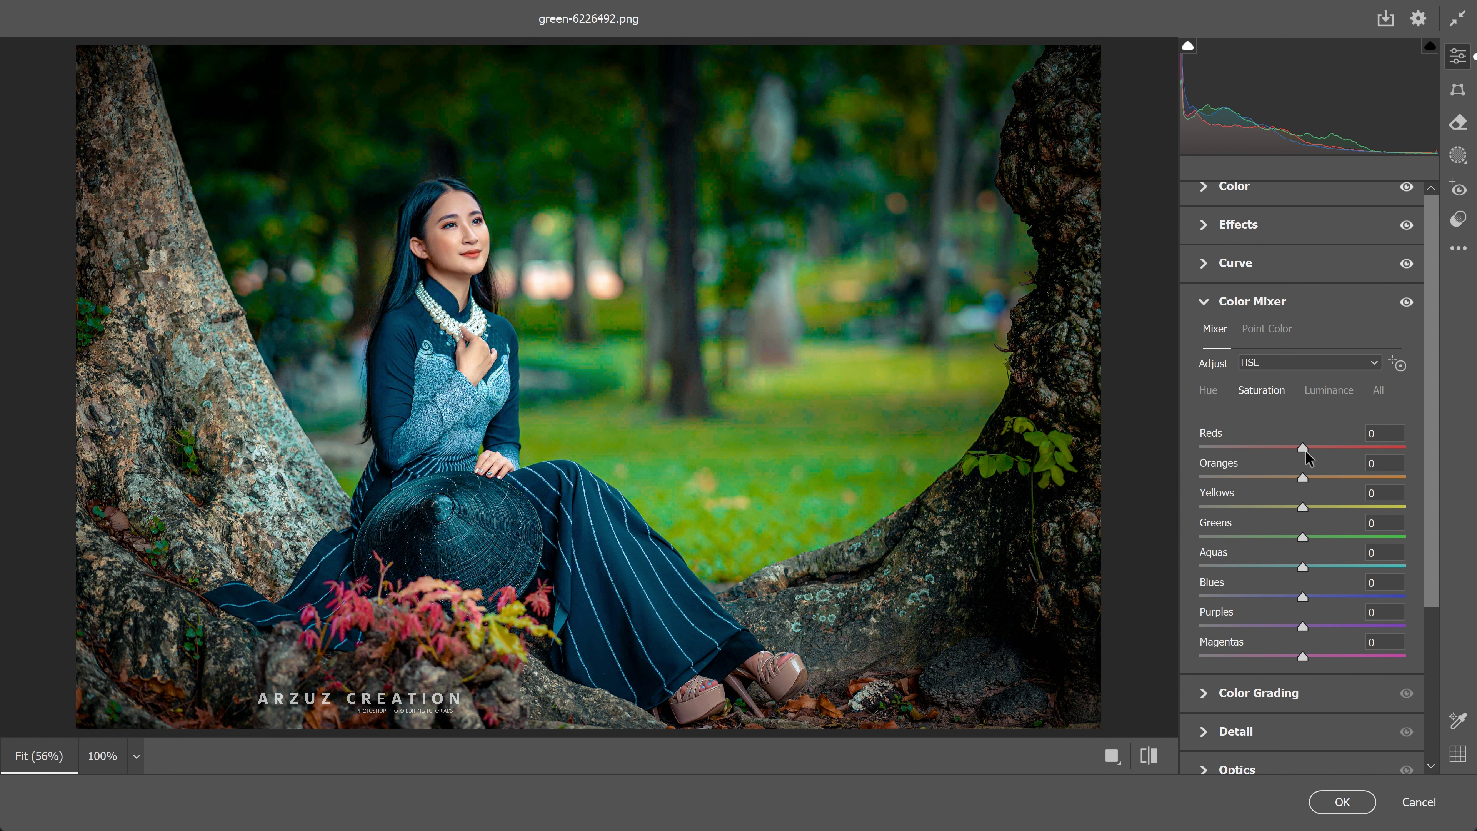
# - Set Color Mixer saturation: Reds +10, yellows to aquas about -45 to -55, Blues +33, Magentas +16
pyautogui.moveTo(1310, 448); pyautogui.dragTo(1317, 479)
pyautogui.moveTo(1303, 507)
pyautogui.mouseDown()
pyautogui.moveTo(1258, 509)
pyautogui.moveTo(1286, 535)
pyautogui.moveTo(1243, 537)
pyautogui.moveTo(1295, 567)
pyautogui.moveTo(1247, 564)
pyautogui.moveTo(1305, 597)
pyautogui.moveTo(1390, 582)
pyautogui.mouseUp()
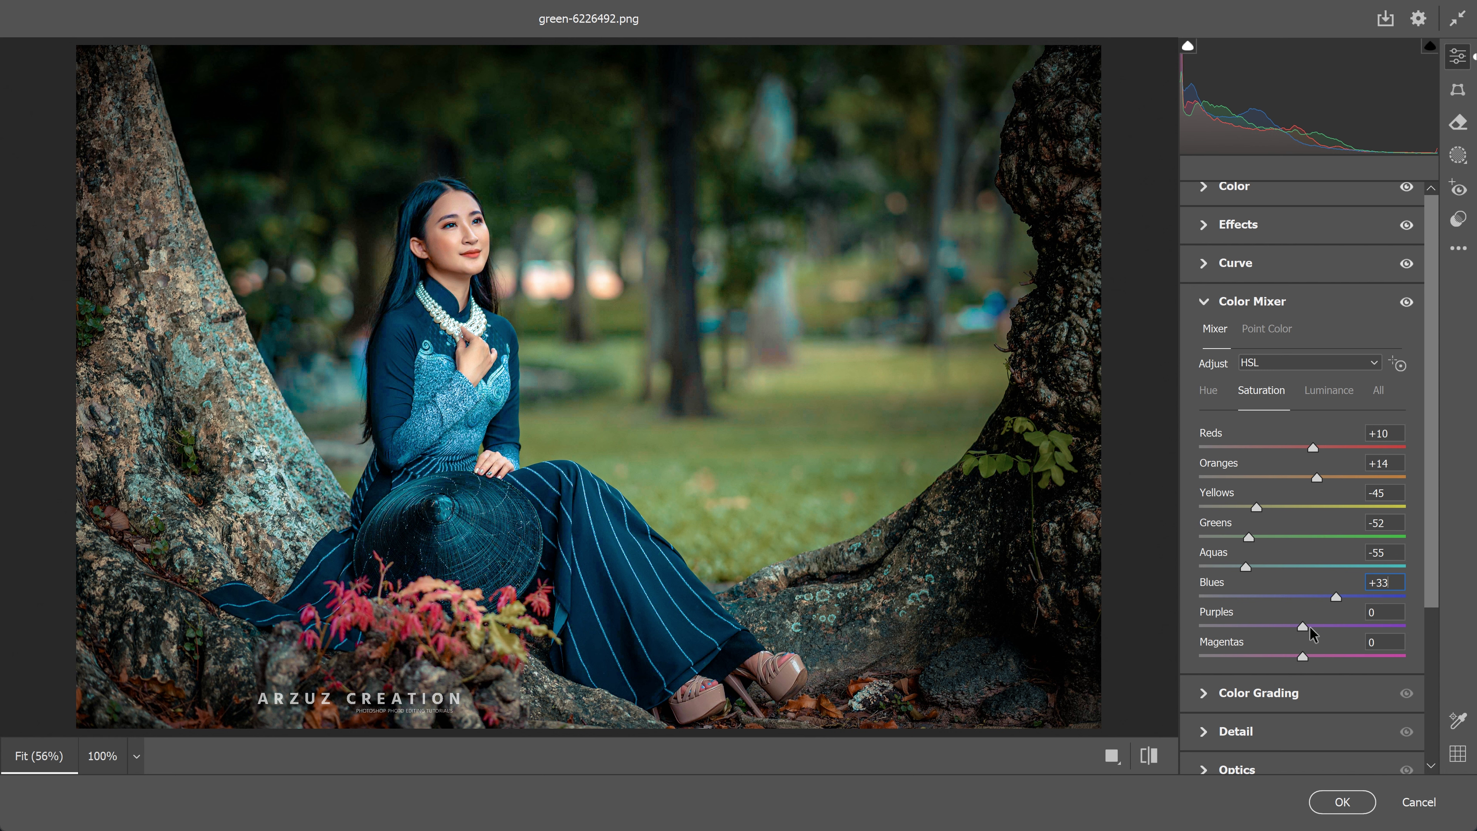
pyautogui.moveTo(1303, 626)
pyautogui.mouseDown()
pyautogui.moveTo(1319, 626)
pyautogui.moveTo(1320, 657)
pyautogui.mouseUp()
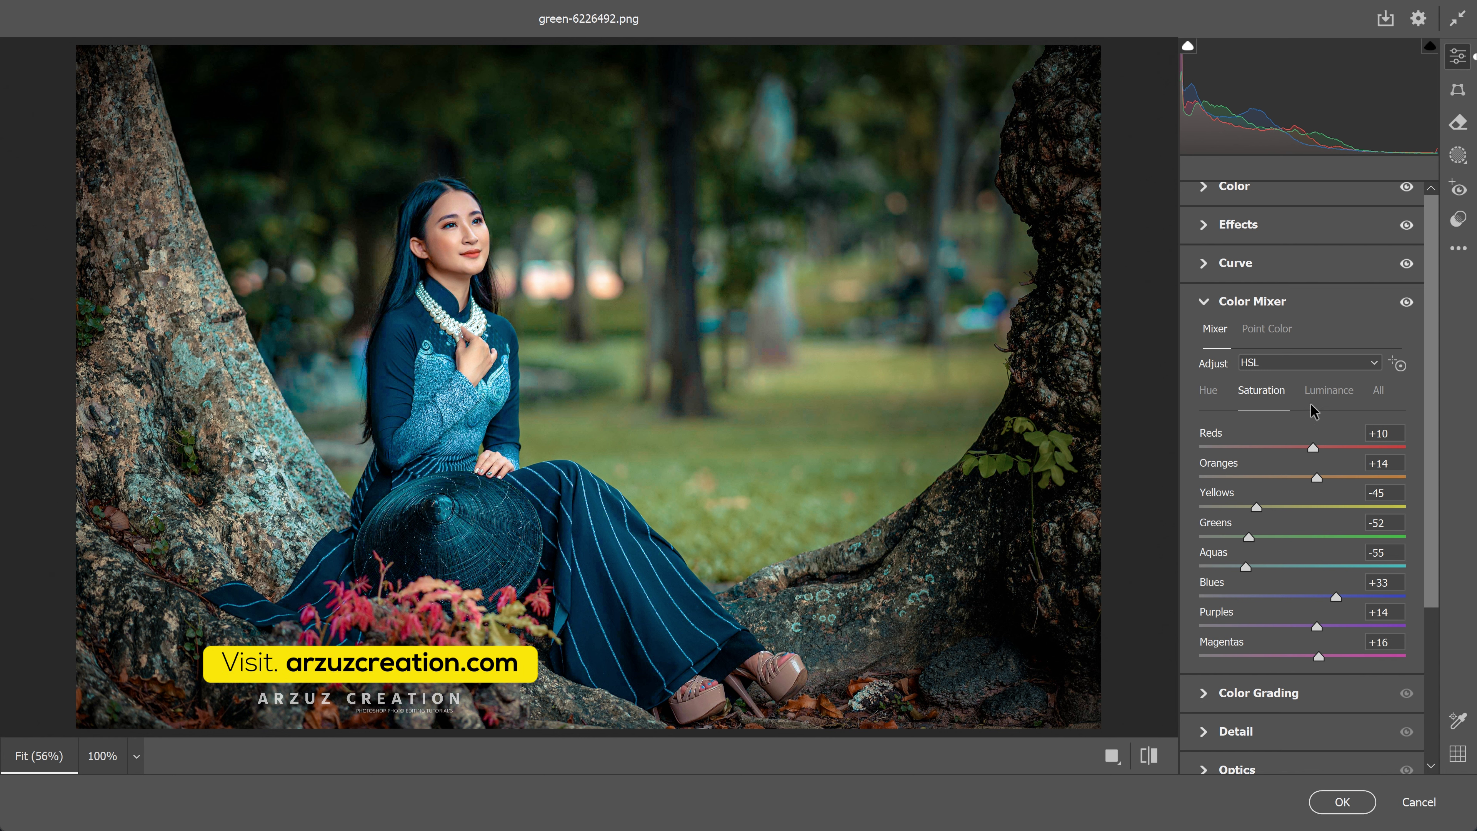
pyautogui.click(1323, 393)
# - Set luminance to Reds +11, Greens -14, Aquas -16, Blues +10 and Purples -11
pyautogui.moveTo(1303, 447)
pyautogui.mouseDown()
pyautogui.moveTo(1330, 477)
pyautogui.moveTo(1285, 505)
pyautogui.mouseUp()
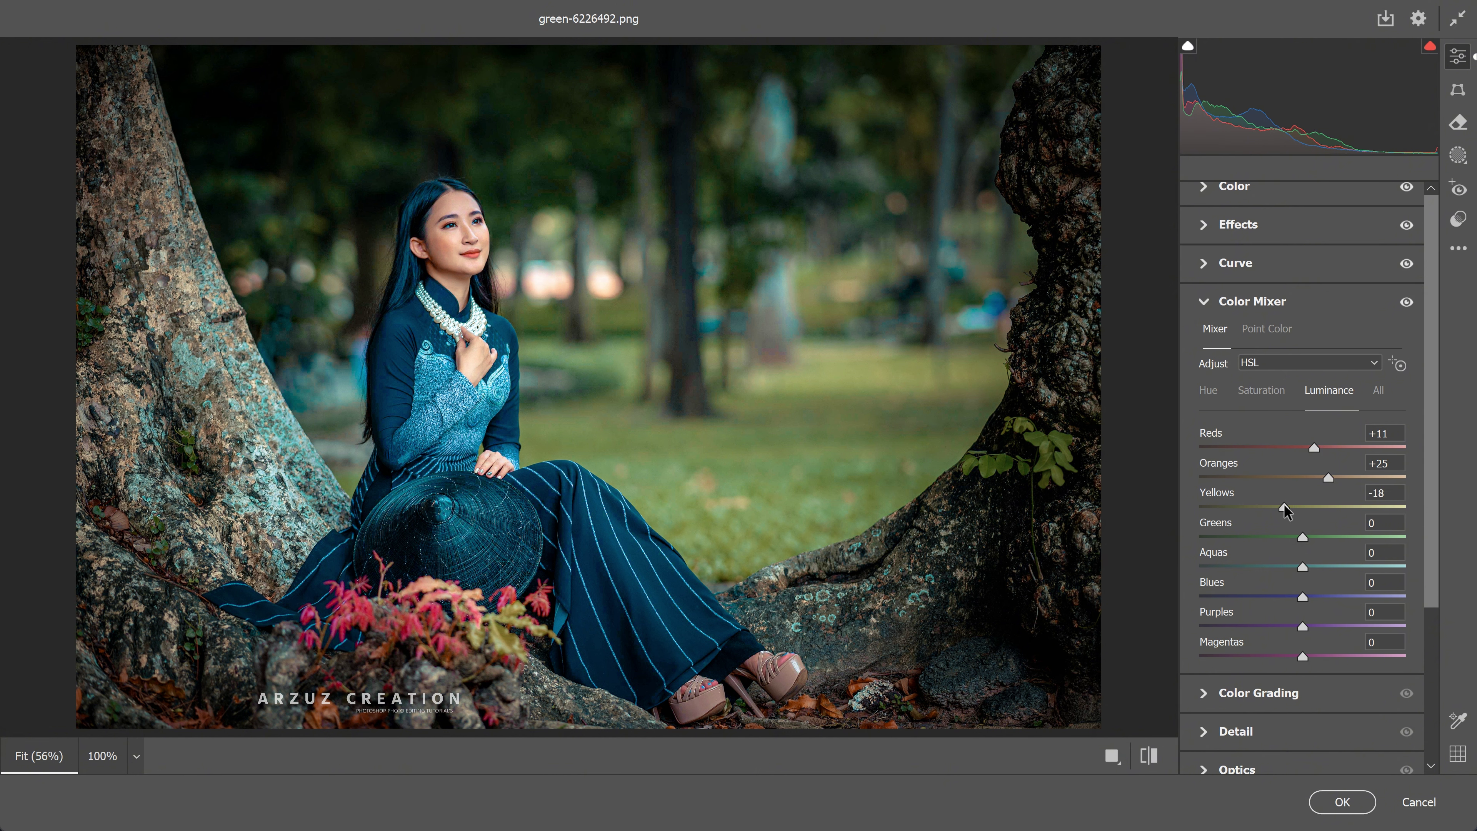
pyautogui.moveTo(1300, 535); pyautogui.dragTo(1287, 544)
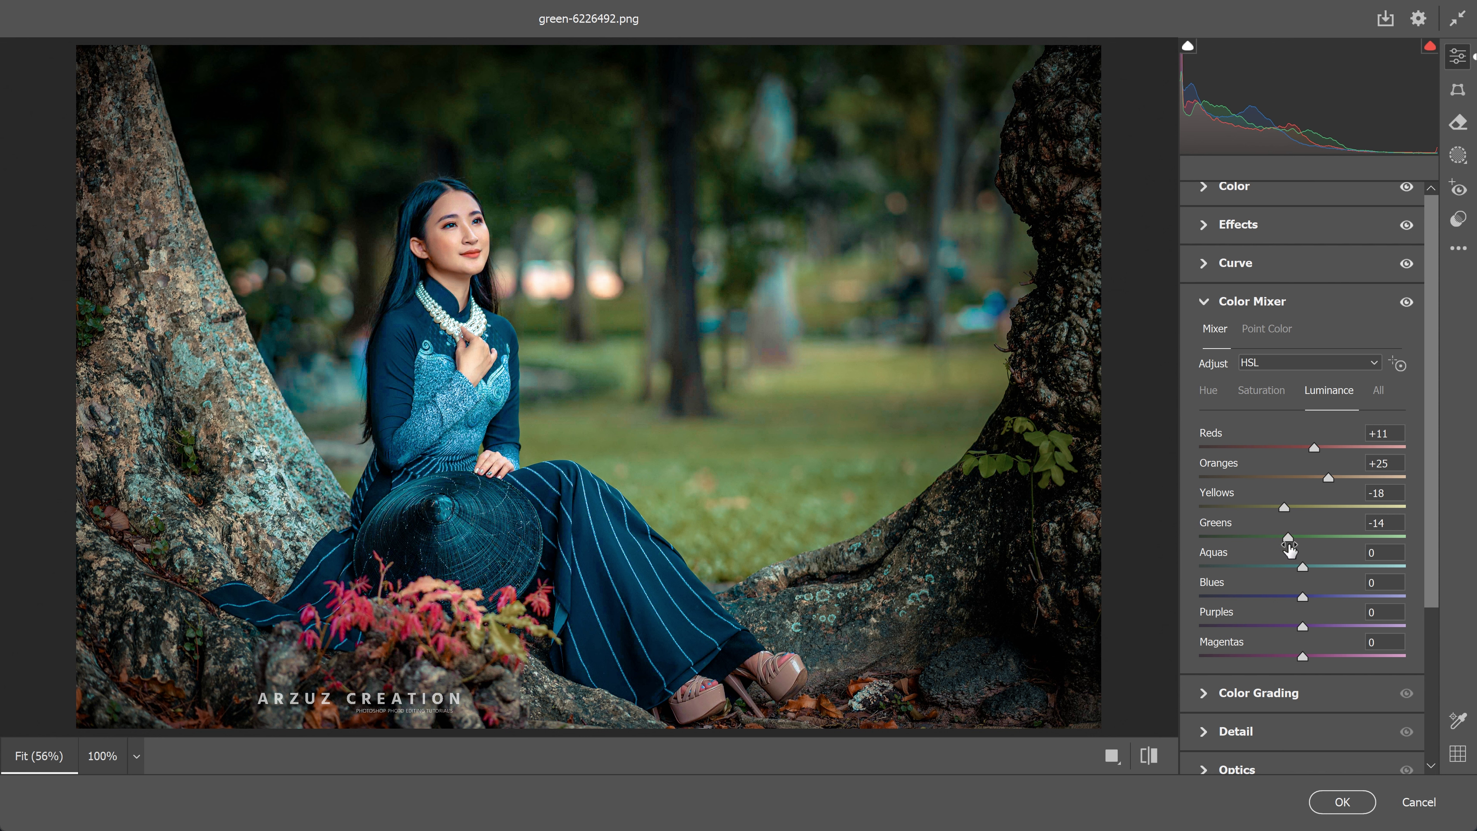
pyautogui.moveTo(1301, 567); pyautogui.dragTo(1286, 567)
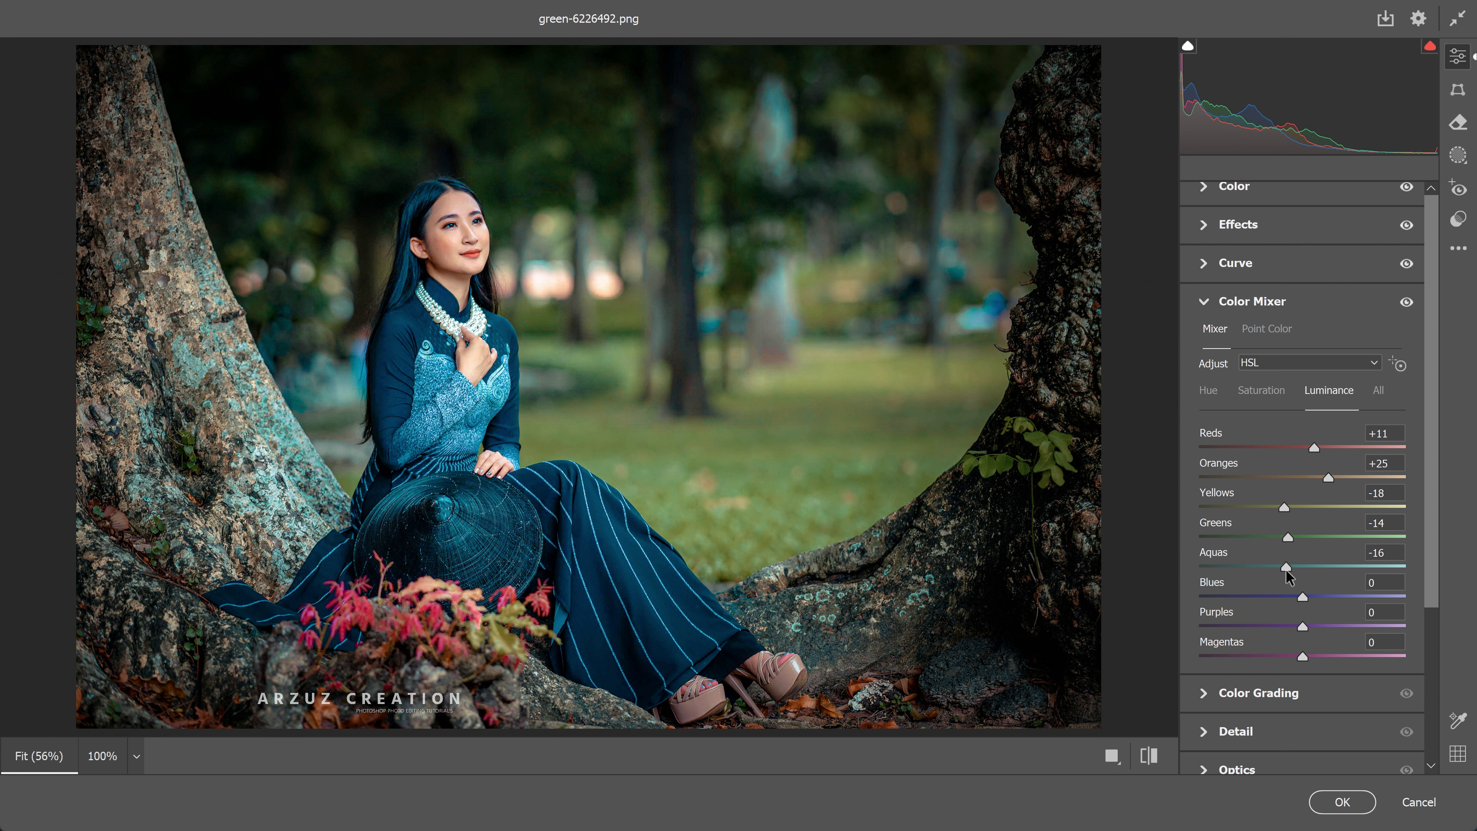
pyautogui.click(1314, 594)
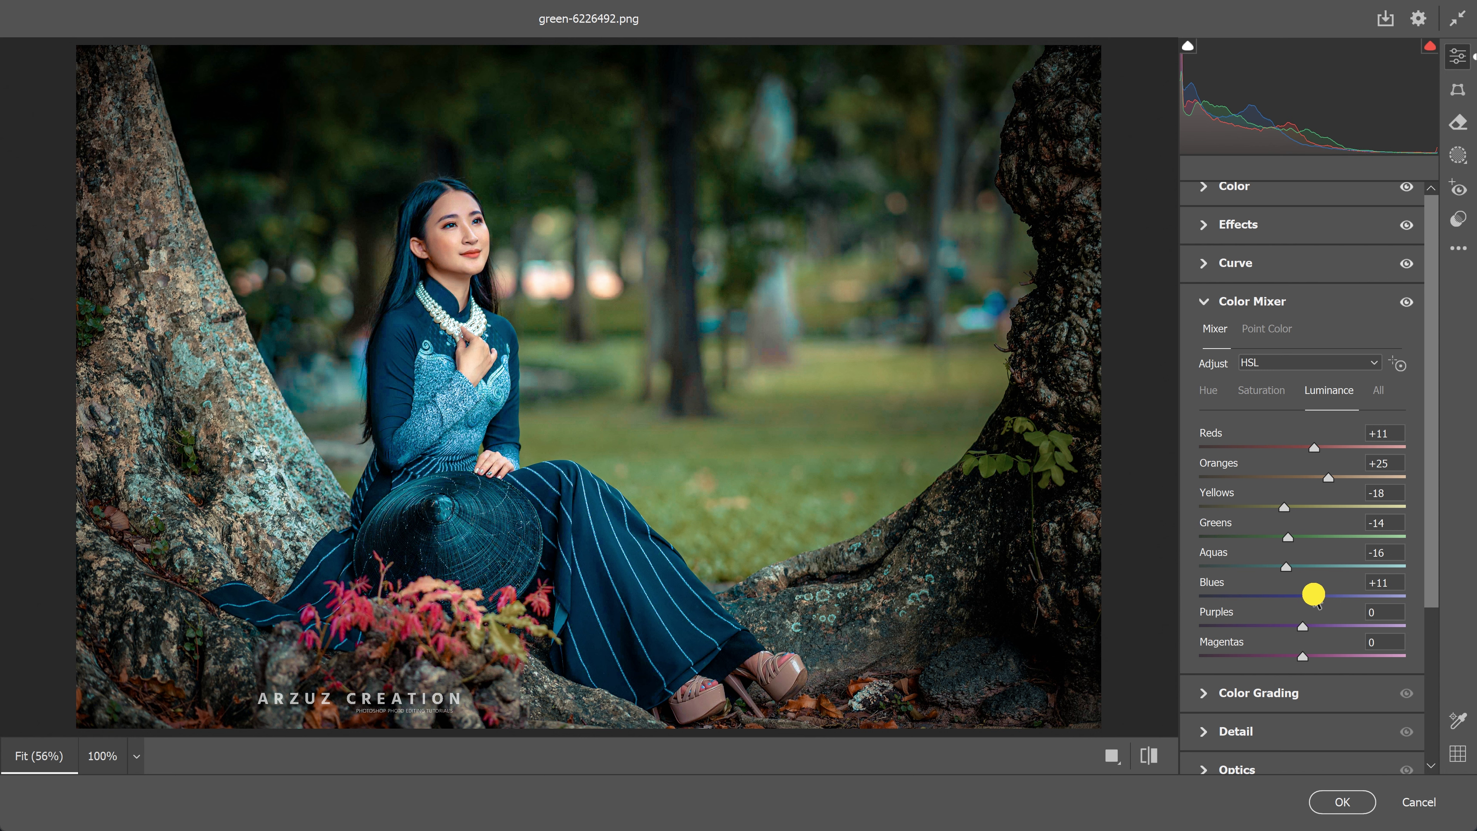
pyautogui.moveTo(1314, 594)
pyautogui.mouseDown()
pyautogui.moveTo(1287, 623)
pyautogui.moveTo(1311, 656)
pyautogui.mouseUp()
# - In Color Grading, tint the shadows cool blue at hue 202 and adjust the blending
pyautogui.click(1258, 395)
pyautogui.click(1208, 397)
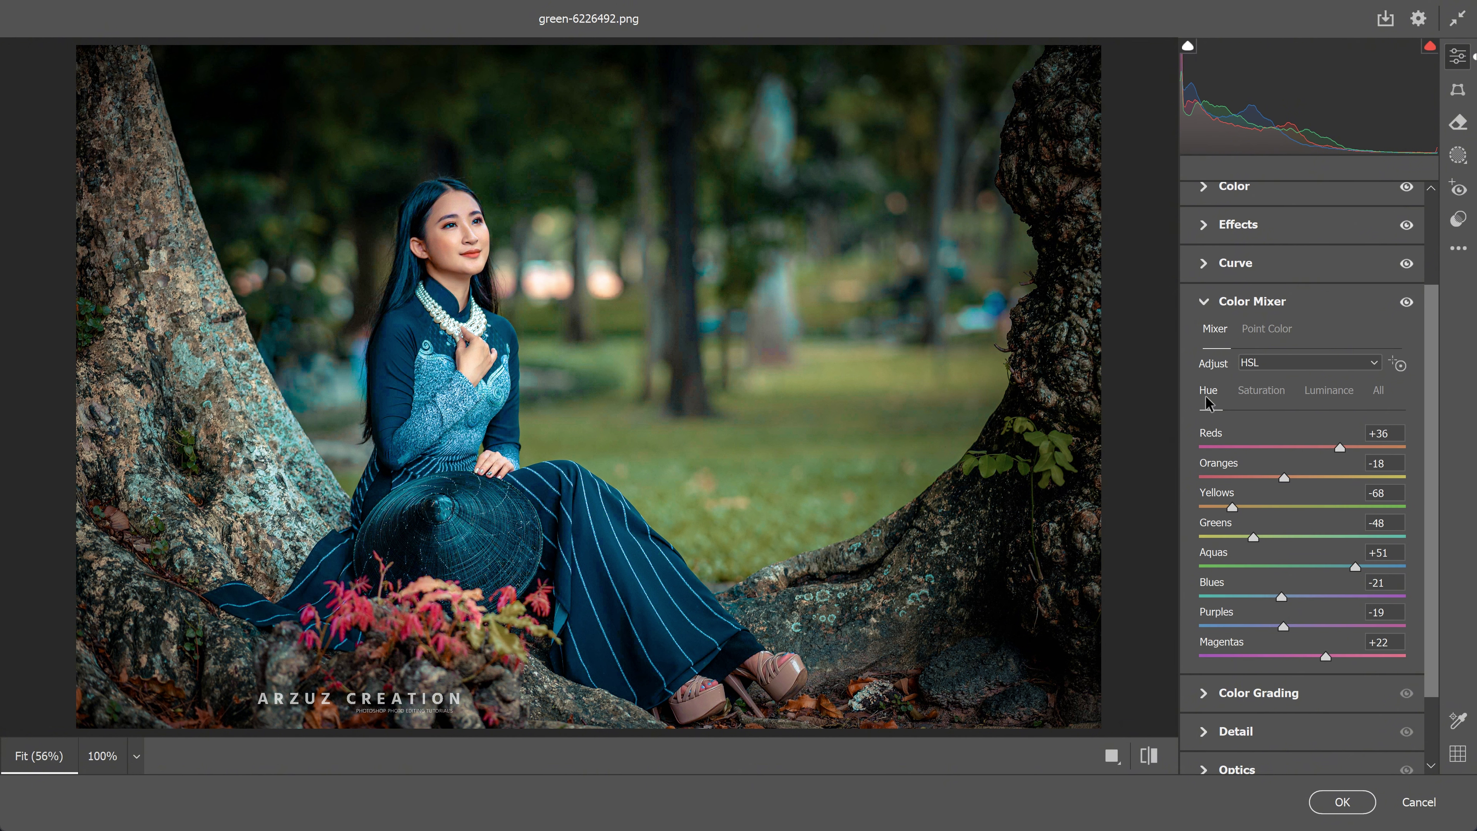
pyautogui.click(1203, 301)
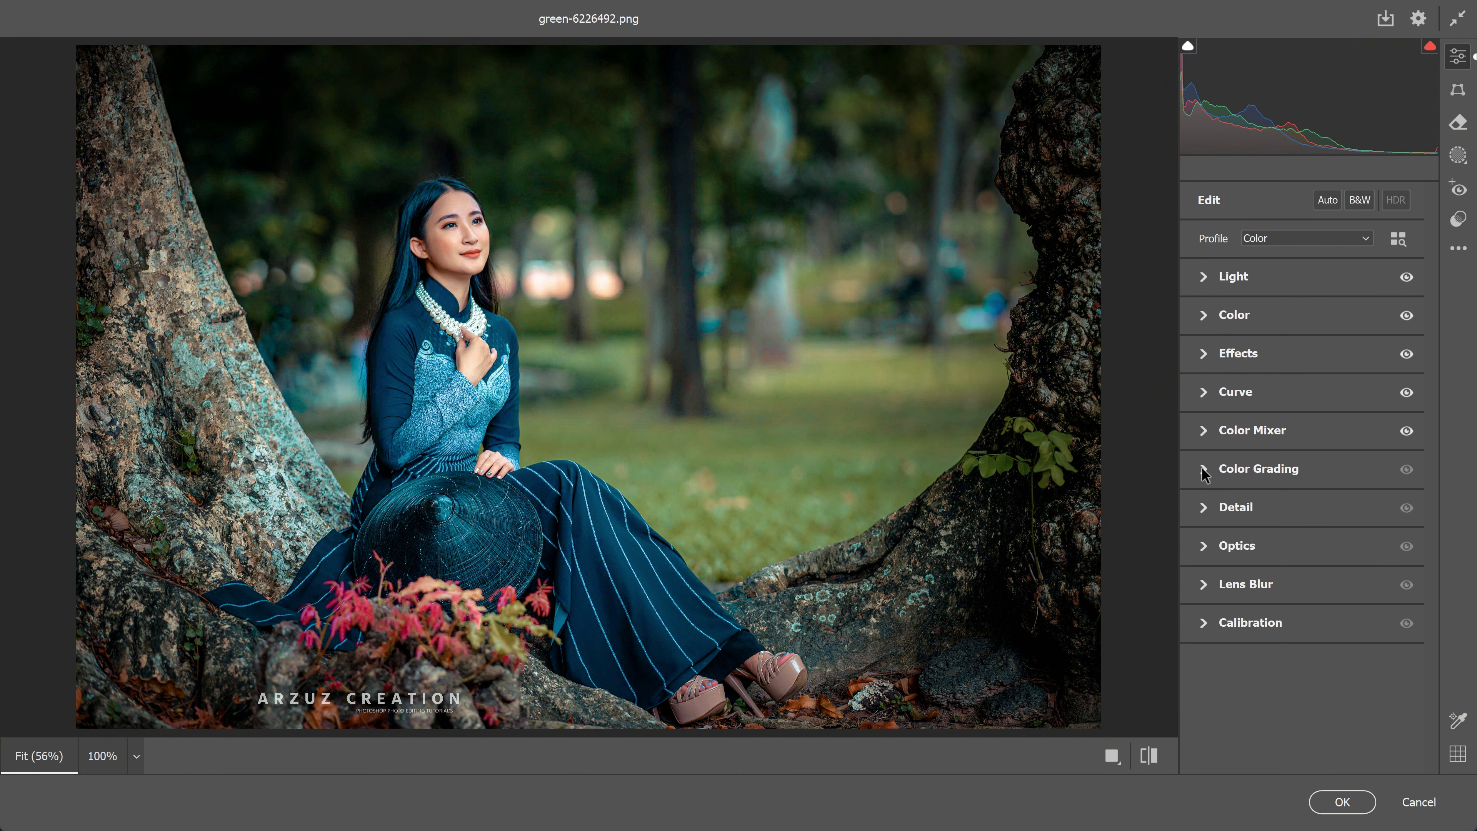
pyautogui.click(1203, 469)
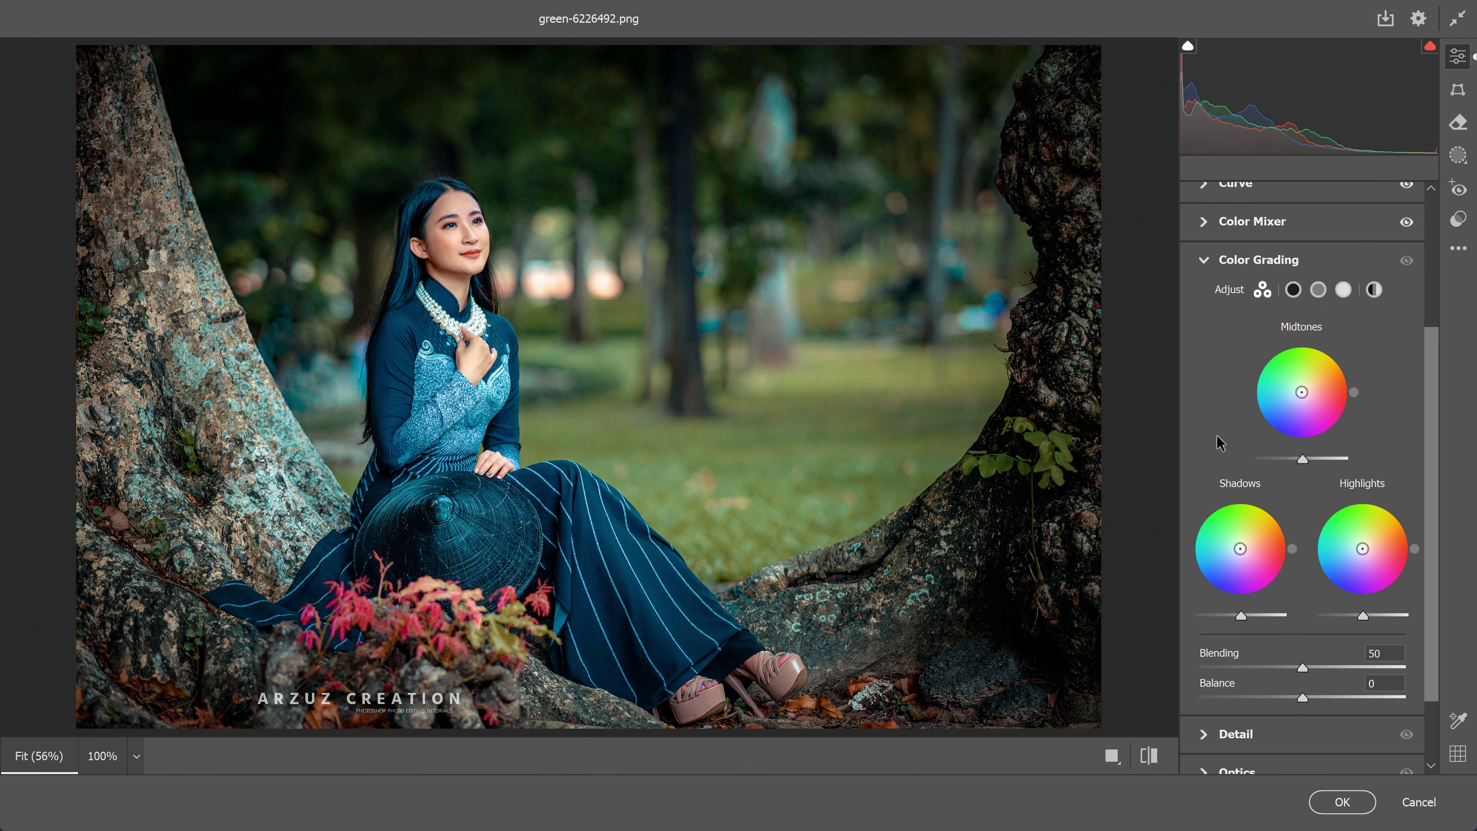
pyautogui.click(1293, 290)
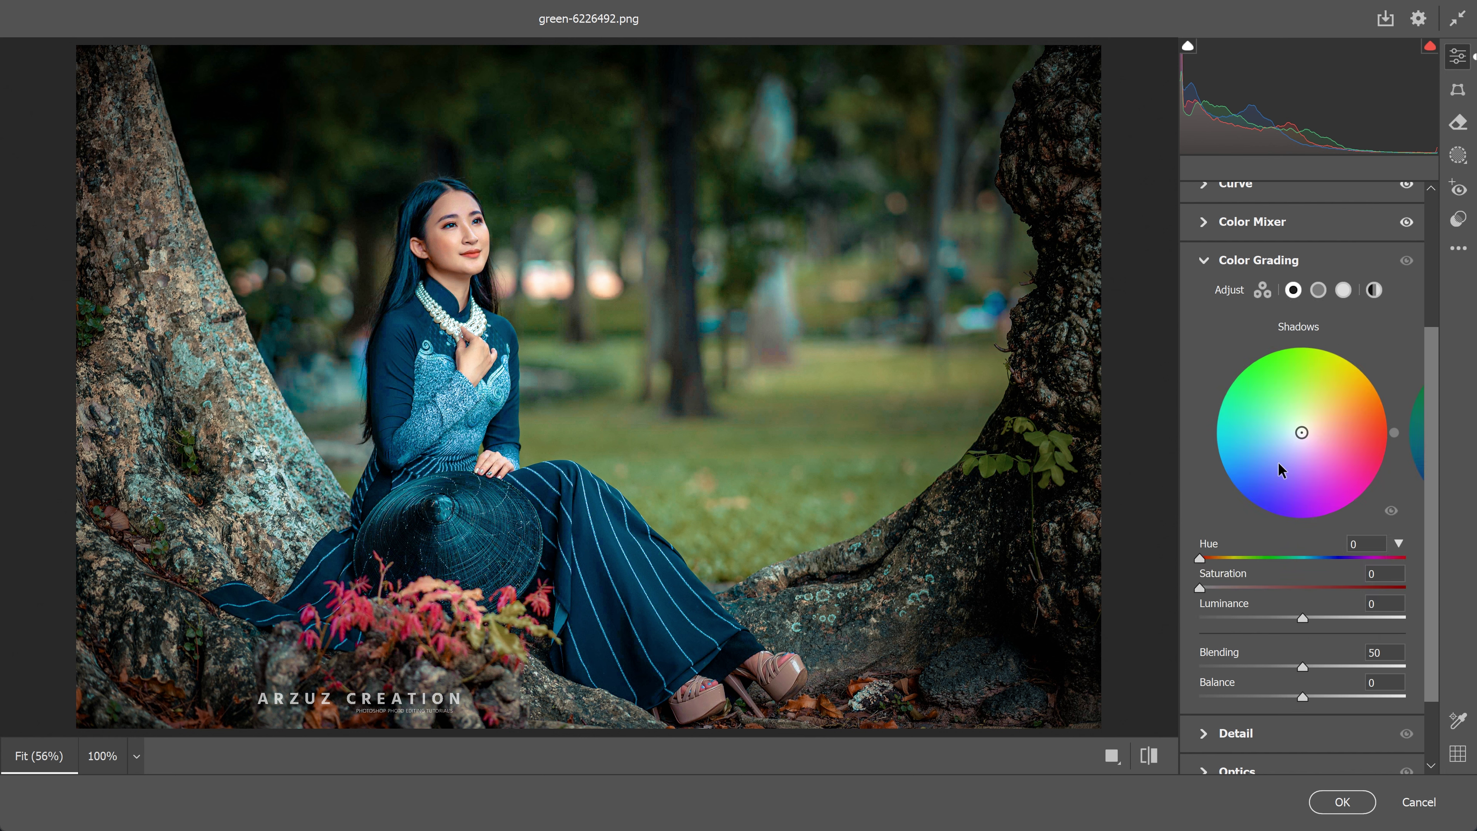
pyautogui.moveTo(1200, 558); pyautogui.dragTo(1315, 564)
pyautogui.moveTo(1205, 588); pyautogui.dragTo(1268, 587)
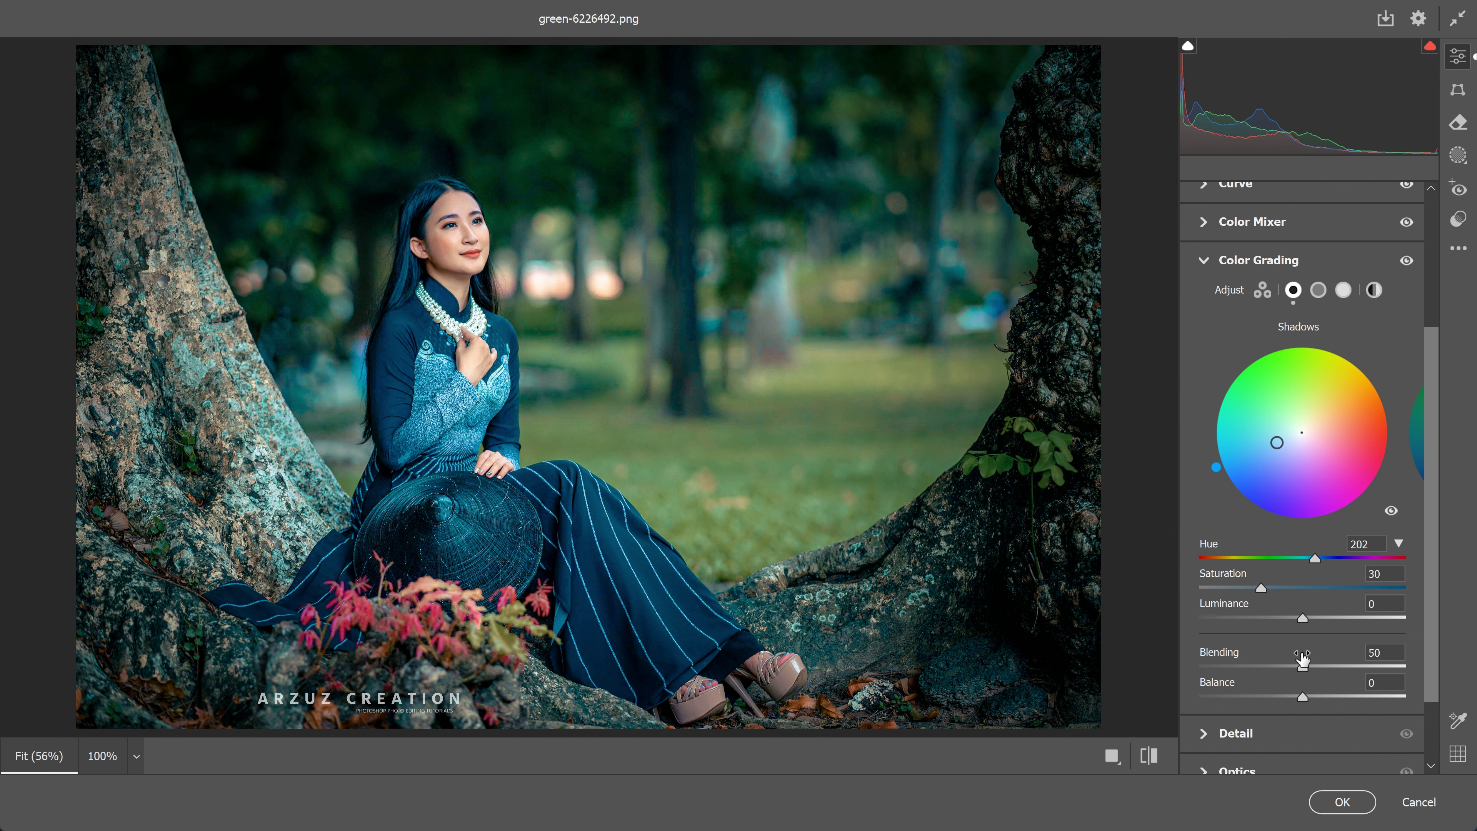
pyautogui.moveTo(1301, 659); pyautogui.dragTo(1344, 695)
# - Give the midtones a saturated warm yellow tint at hue 45
pyautogui.click(1318, 289)
pyautogui.moveTo(1203, 560)
pyautogui.mouseDown()
pyautogui.moveTo(1250, 562)
pyautogui.moveTo(1228, 561)
pyautogui.mouseUp()
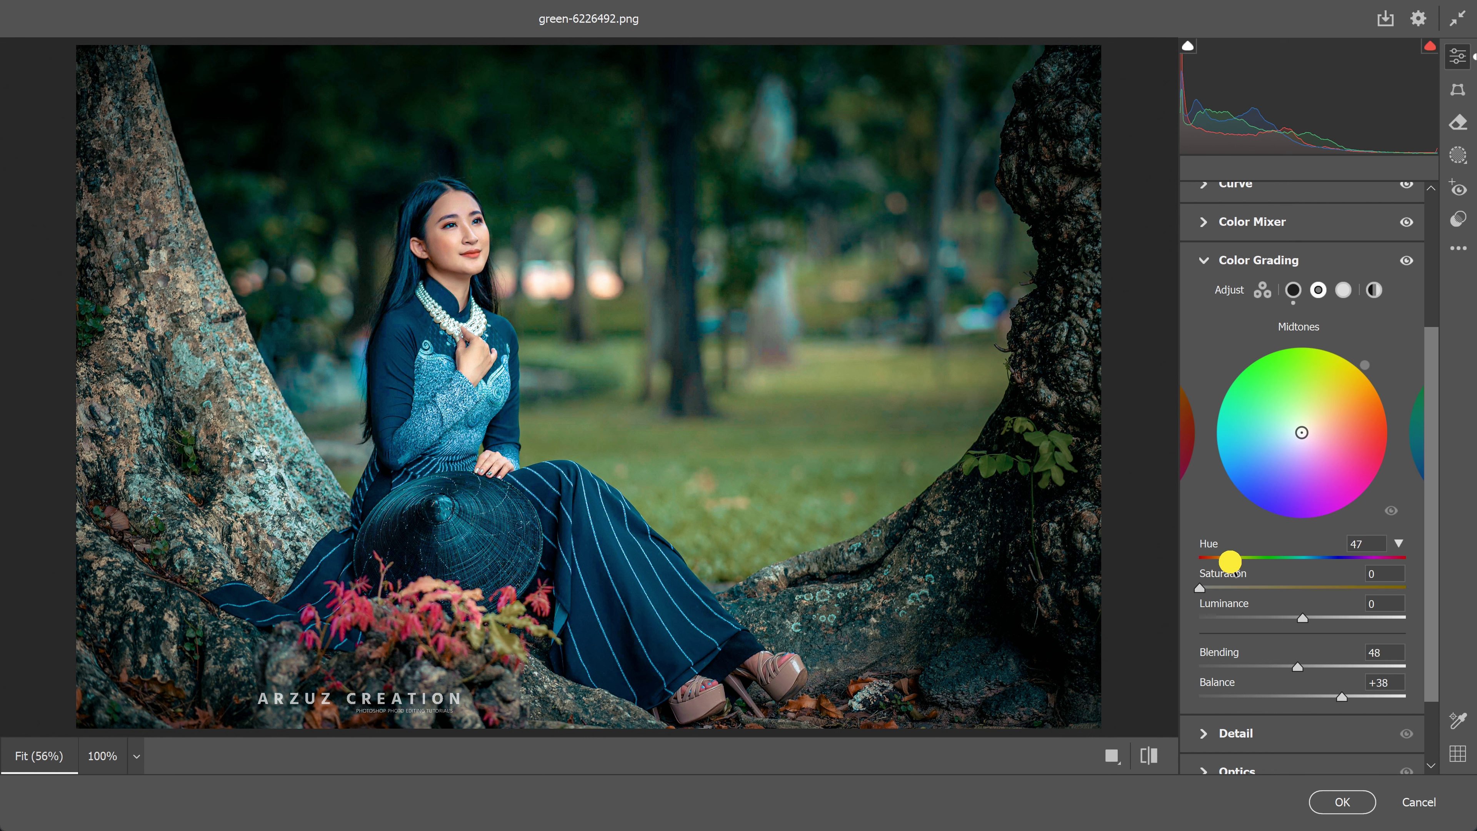
pyautogui.click(1361, 543)
pyautogui.write('45')
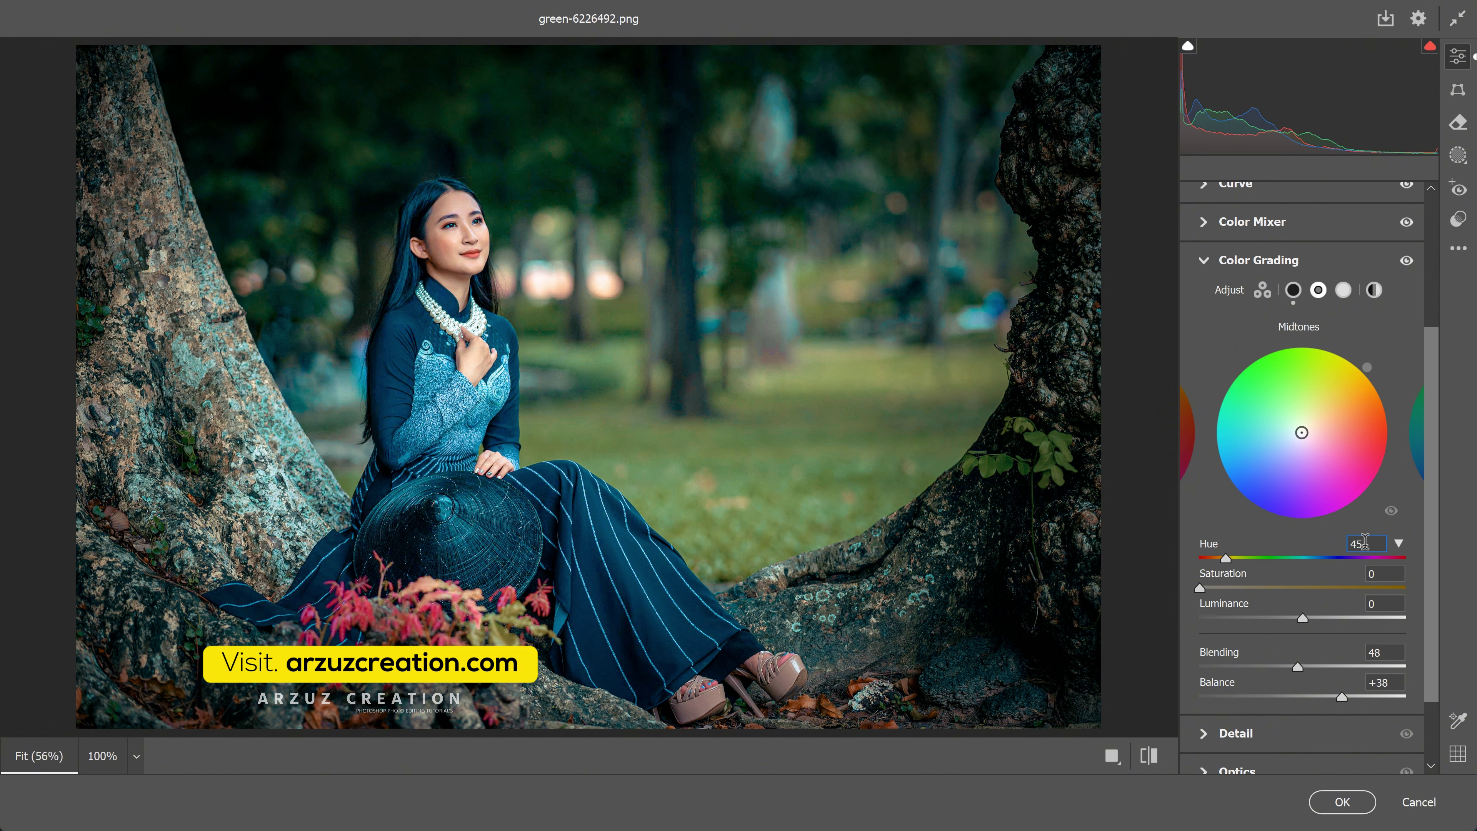
pyautogui.moveTo(1200, 588); pyautogui.dragTo(1269, 589)
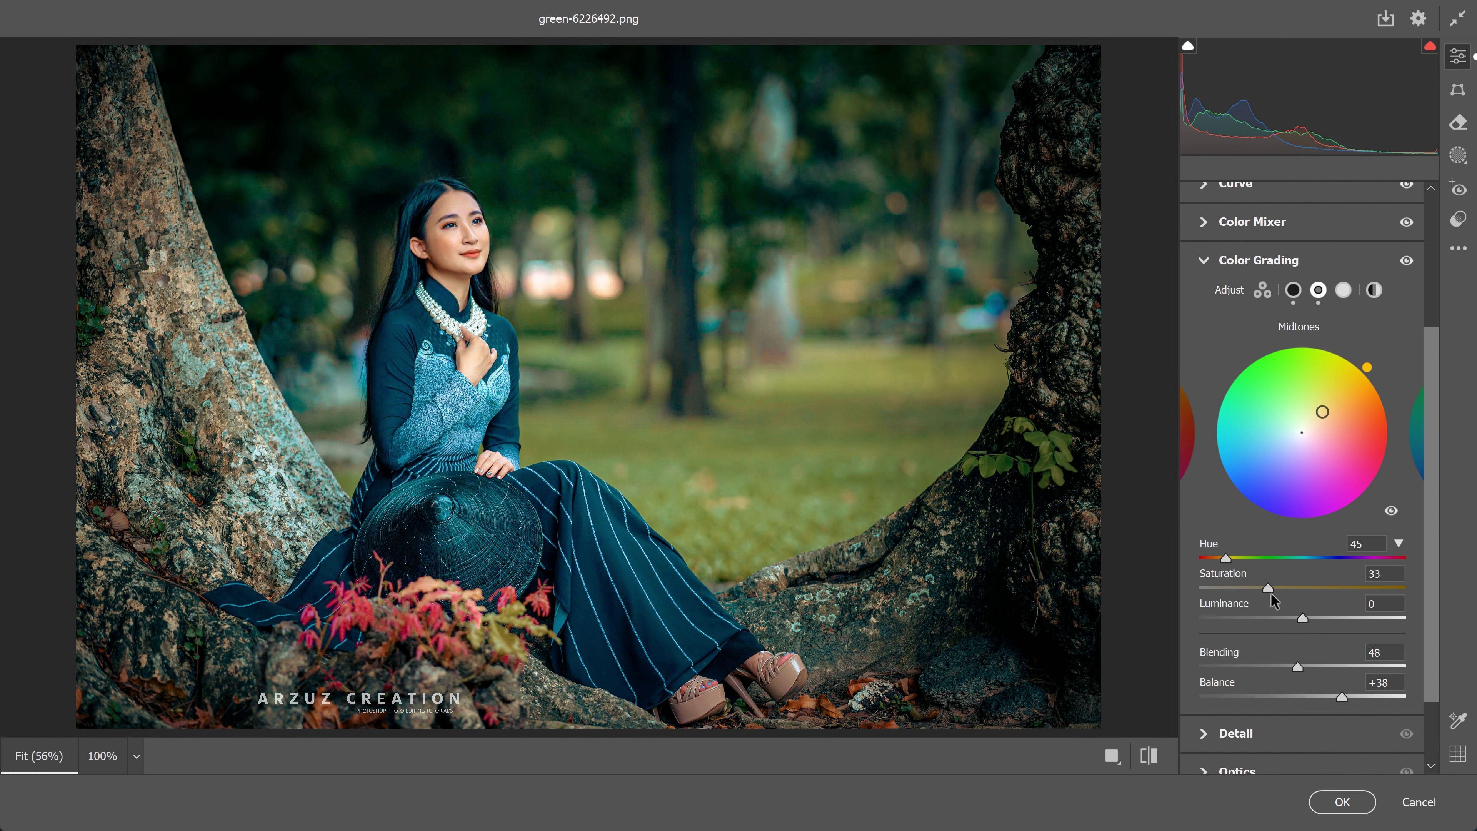
# - Tint the highlights yellow-green at hue 81 with saturation 20
pyautogui.click(1343, 290)
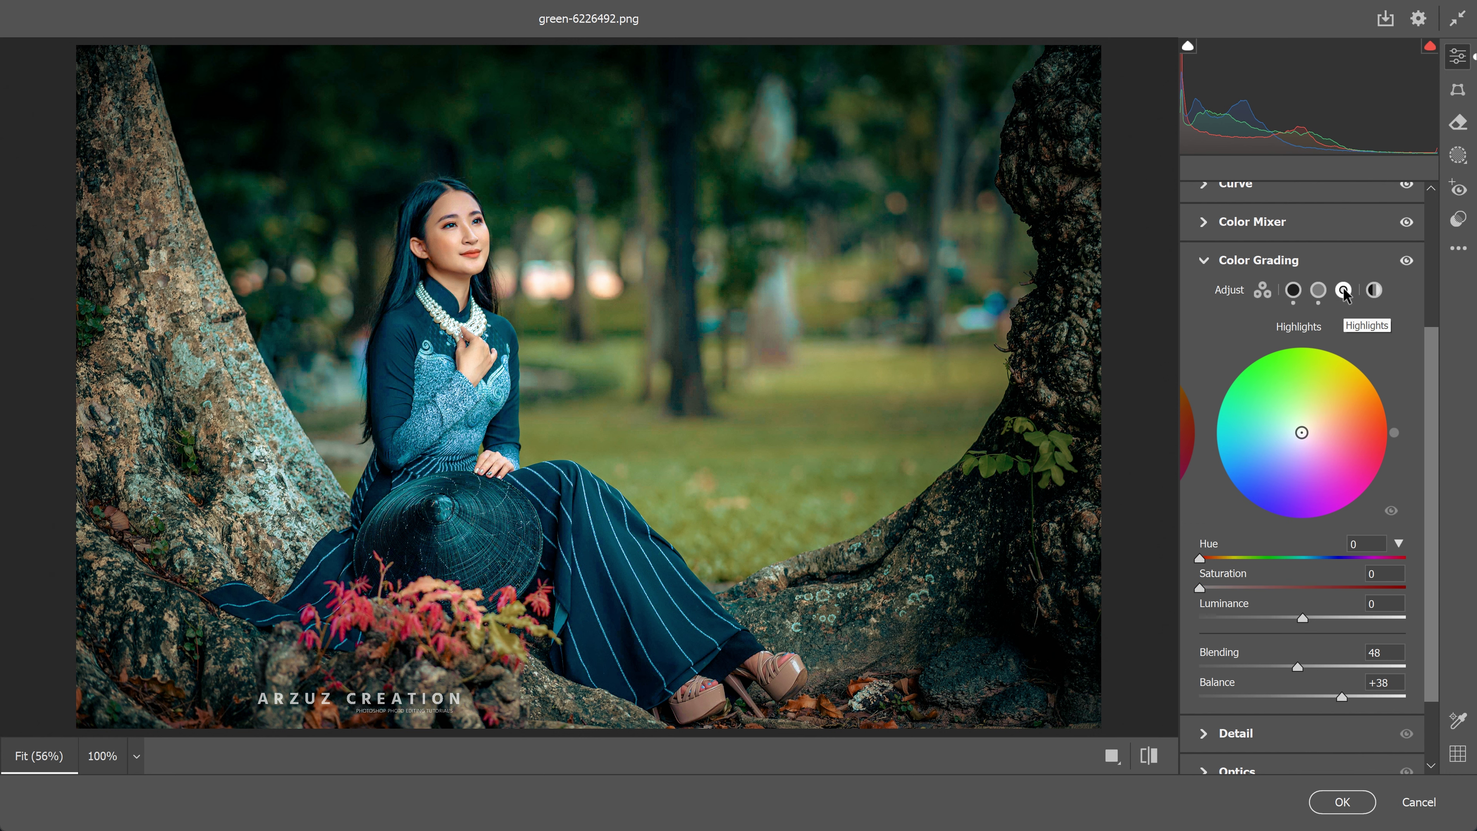
pyautogui.moveTo(1200, 559); pyautogui.dragTo(1250, 562)
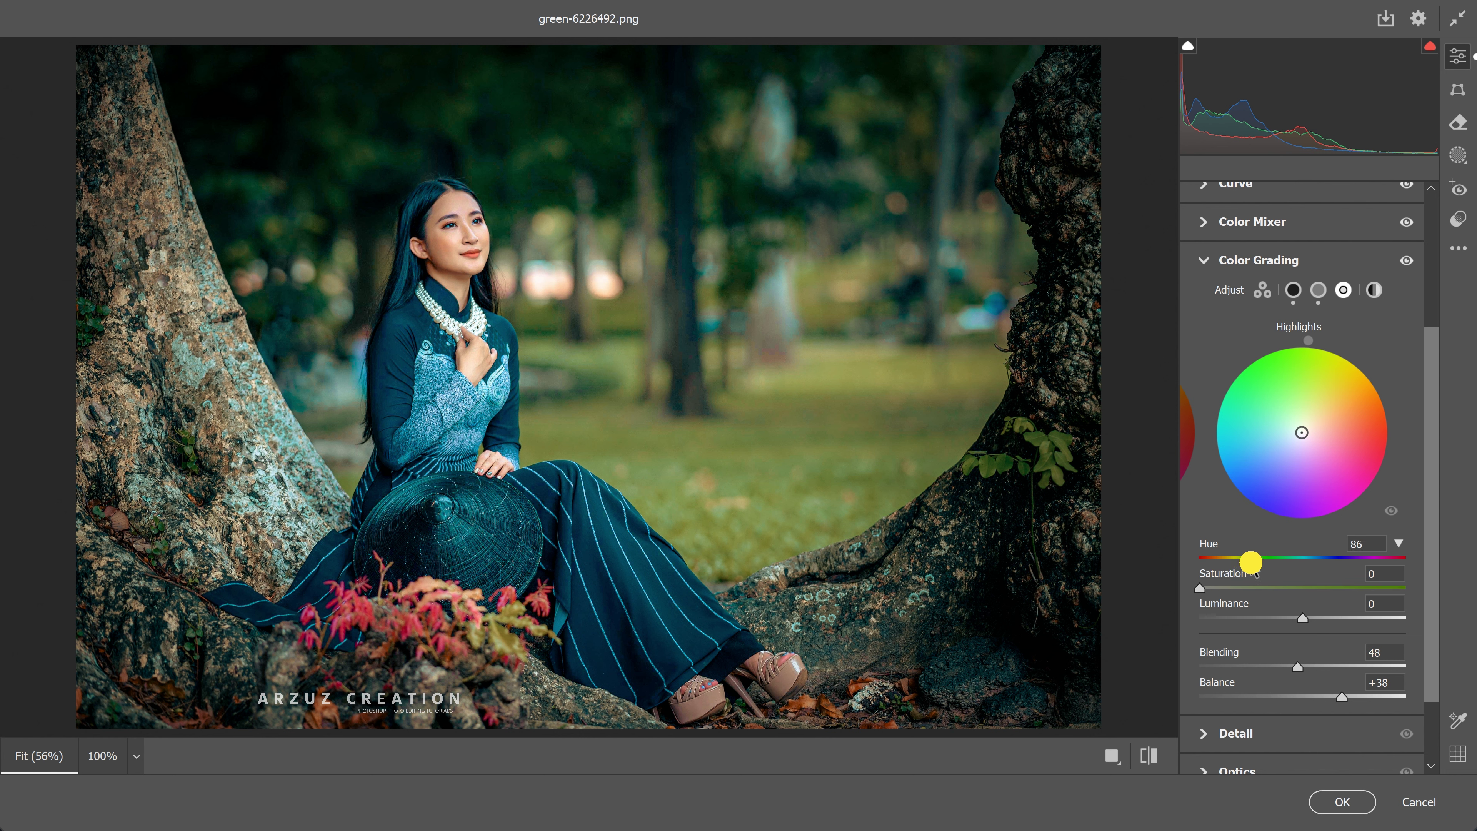
pyautogui.moveTo(1250, 562); pyautogui.dragTo(1243, 597)
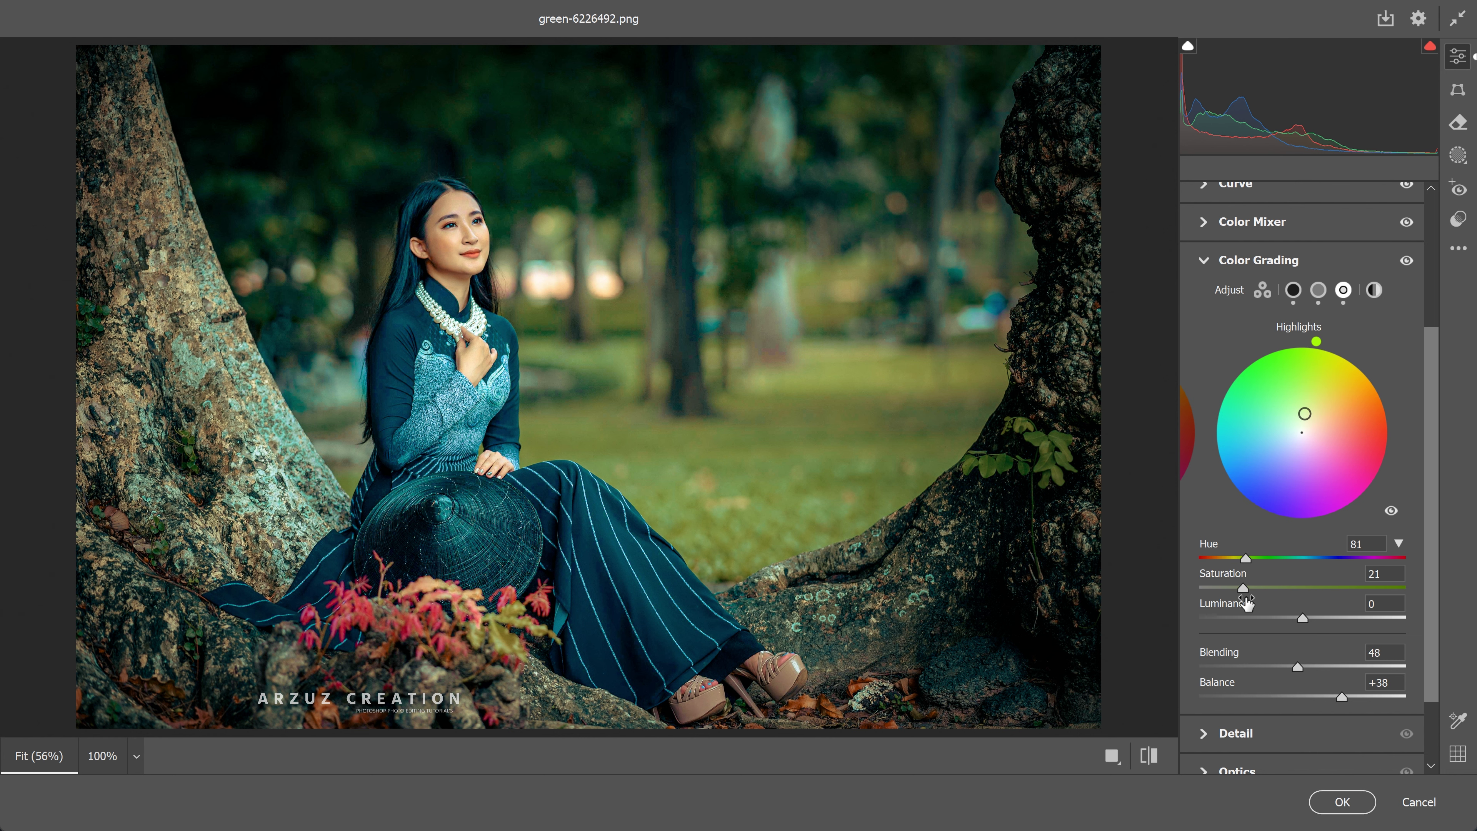
pyautogui.click(1242, 589)
pyautogui.moveTo(1242, 595); pyautogui.dragTo(1238, 595)
# - Set Detail to Sharpening 40, Noise Reduction 25 and Color Noise Reduction 42
pyautogui.click(1204, 260)
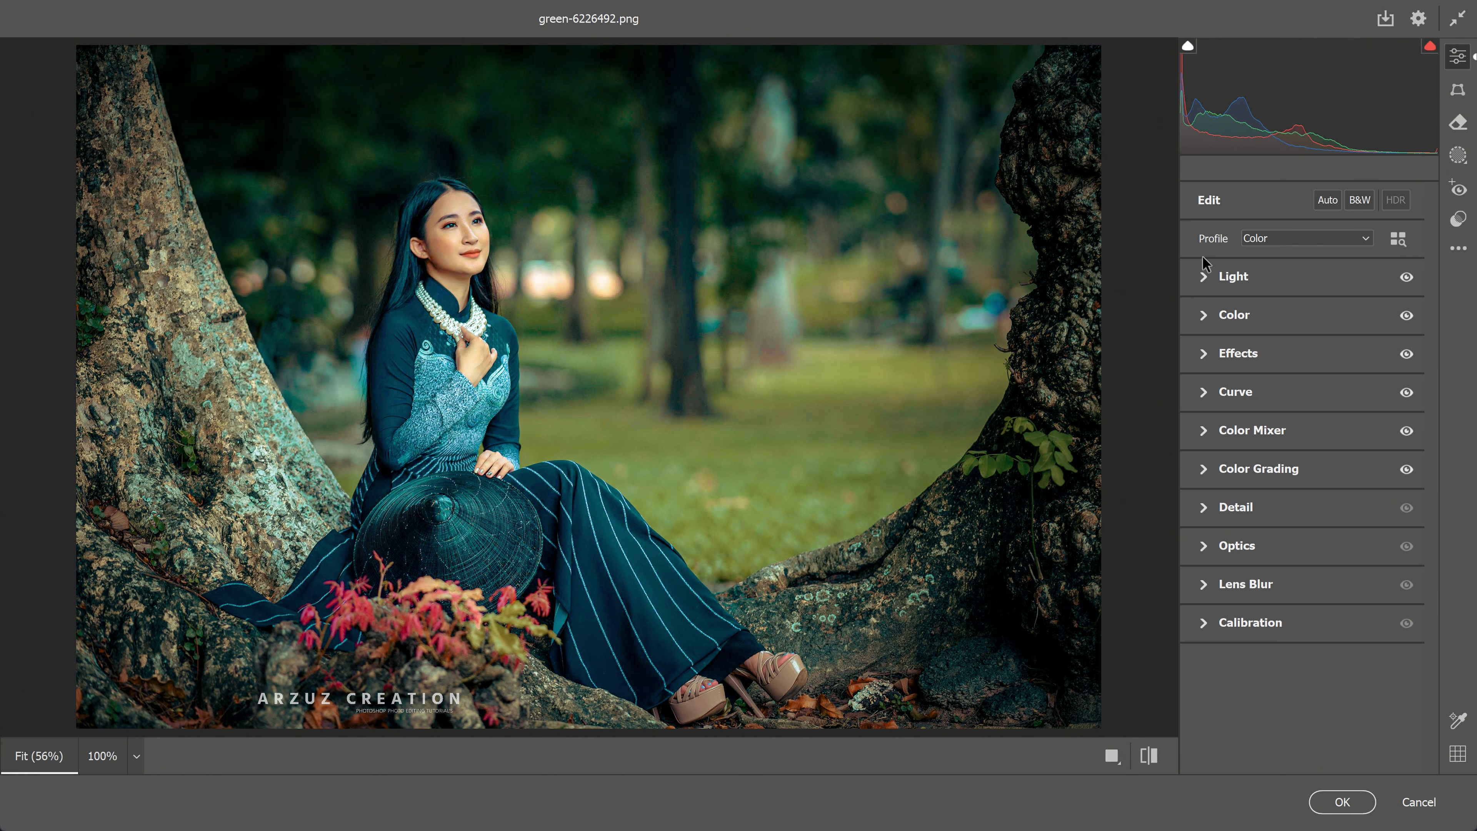
pyautogui.click(1207, 508)
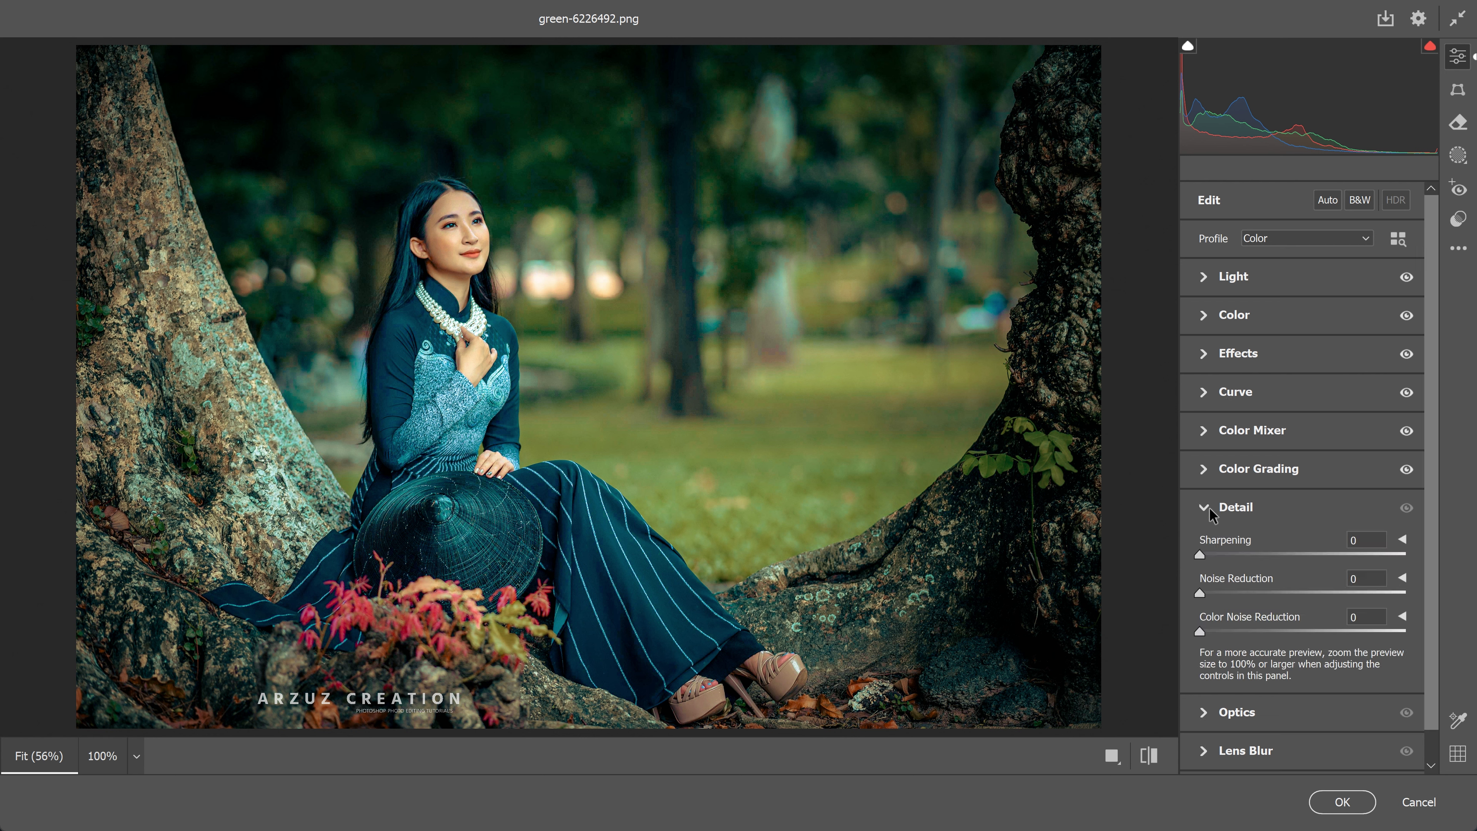
pyautogui.click(1201, 555)
pyautogui.moveTo(1201, 555)
pyautogui.mouseDown()
pyautogui.moveTo(1242, 556)
pyautogui.moveTo(1220, 592)
pyautogui.moveTo(1253, 593)
pyautogui.mouseUp()
pyautogui.moveTo(1242, 555); pyautogui.dragTo(1246, 555)
pyautogui.moveTo(1205, 636); pyautogui.dragTo(1296, 637)
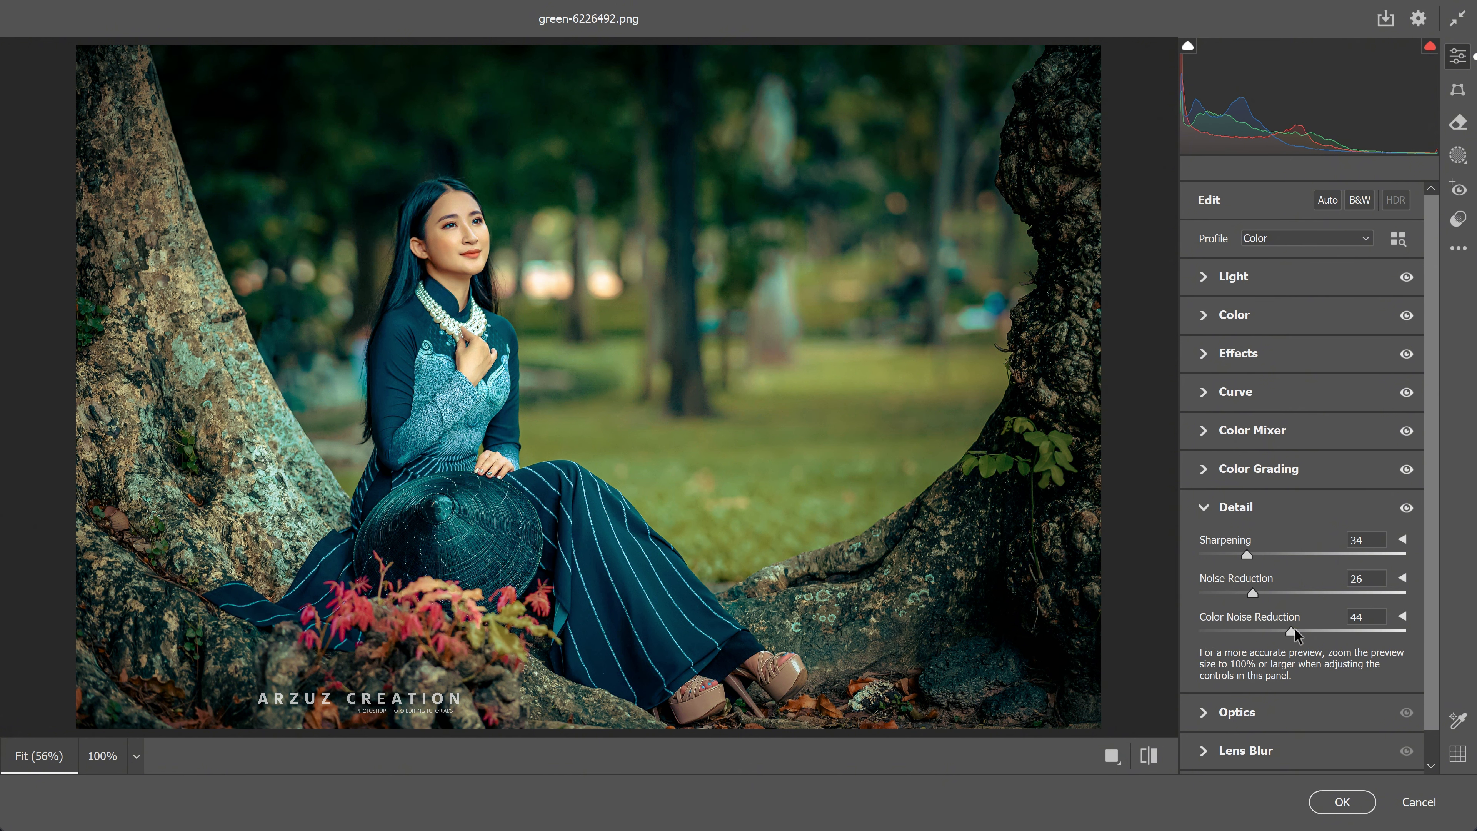
pyautogui.moveTo(1248, 555)
pyautogui.mouseDown()
pyautogui.moveTo(1251, 593)
pyautogui.moveTo(1285, 632)
pyautogui.mouseUp()
# - Set the Calibration Red Primary to hue +25 and saturation +20
pyautogui.click(1203, 507)
pyautogui.click(1204, 620)
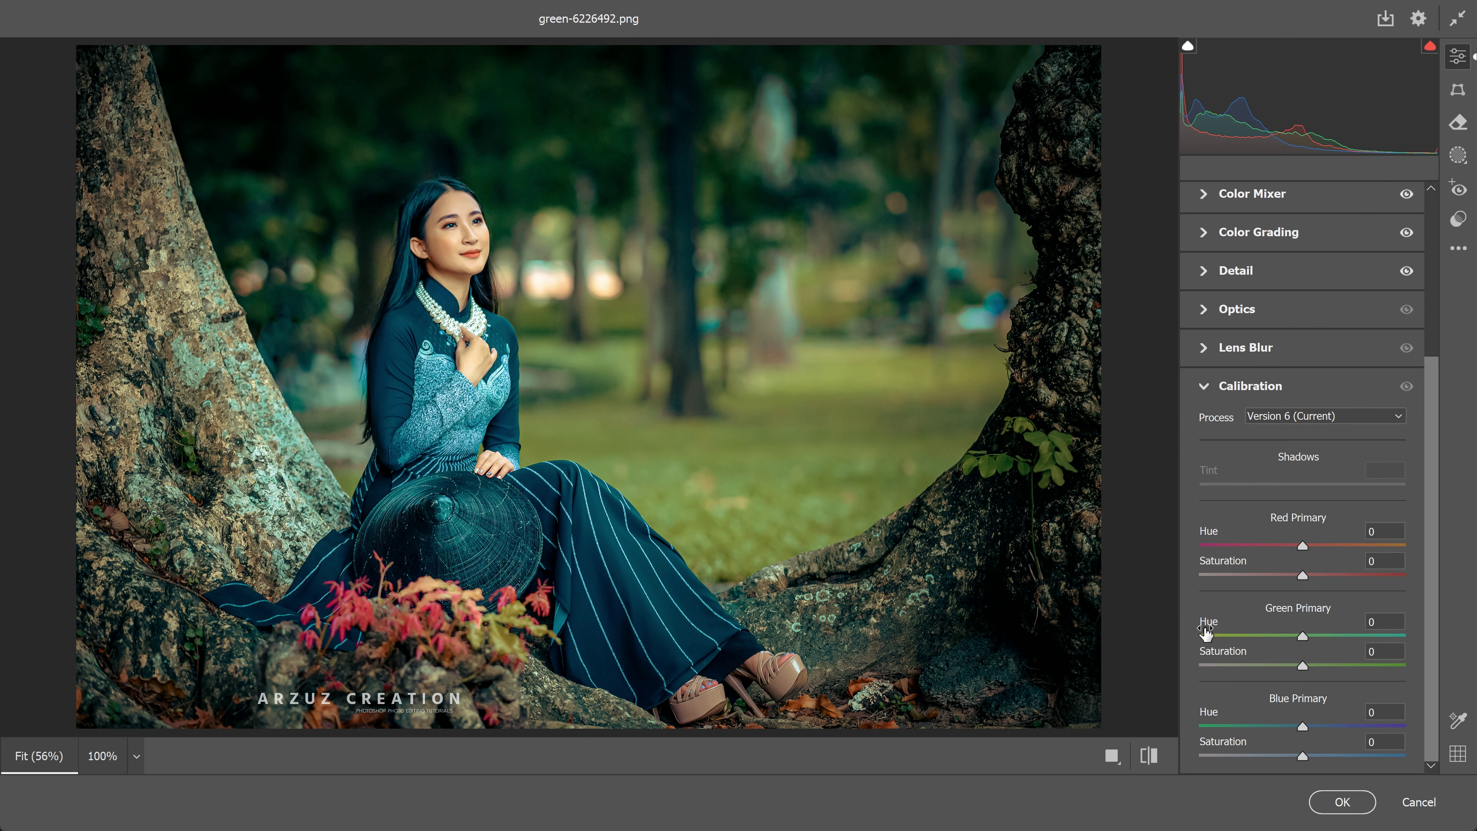
pyautogui.moveTo(1303, 546); pyautogui.dragTo(1397, 531)
pyautogui.click(1382, 532)
pyautogui.write('+25')
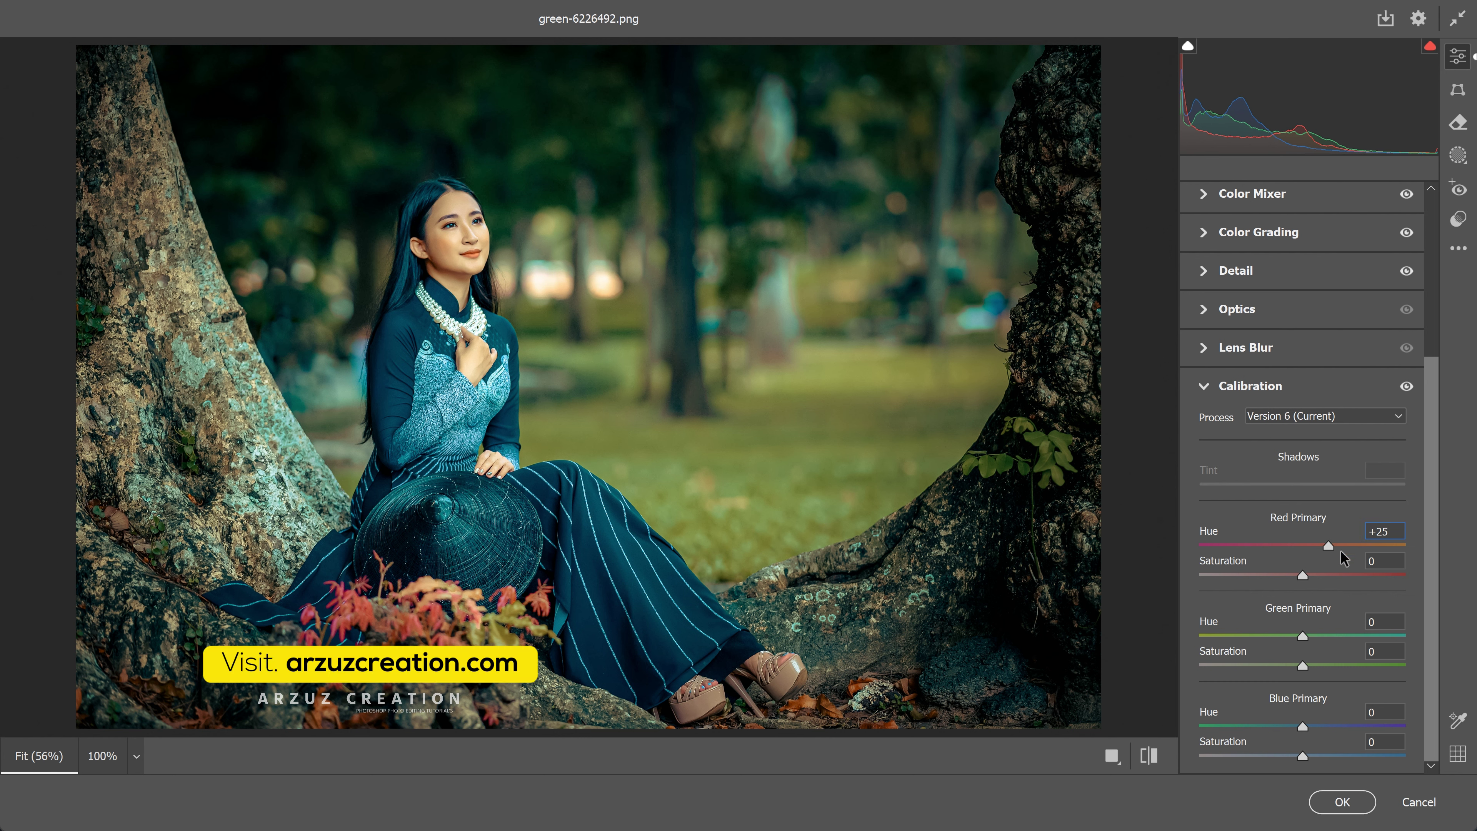
pyautogui.moveTo(1303, 575); pyautogui.dragTo(1324, 574)
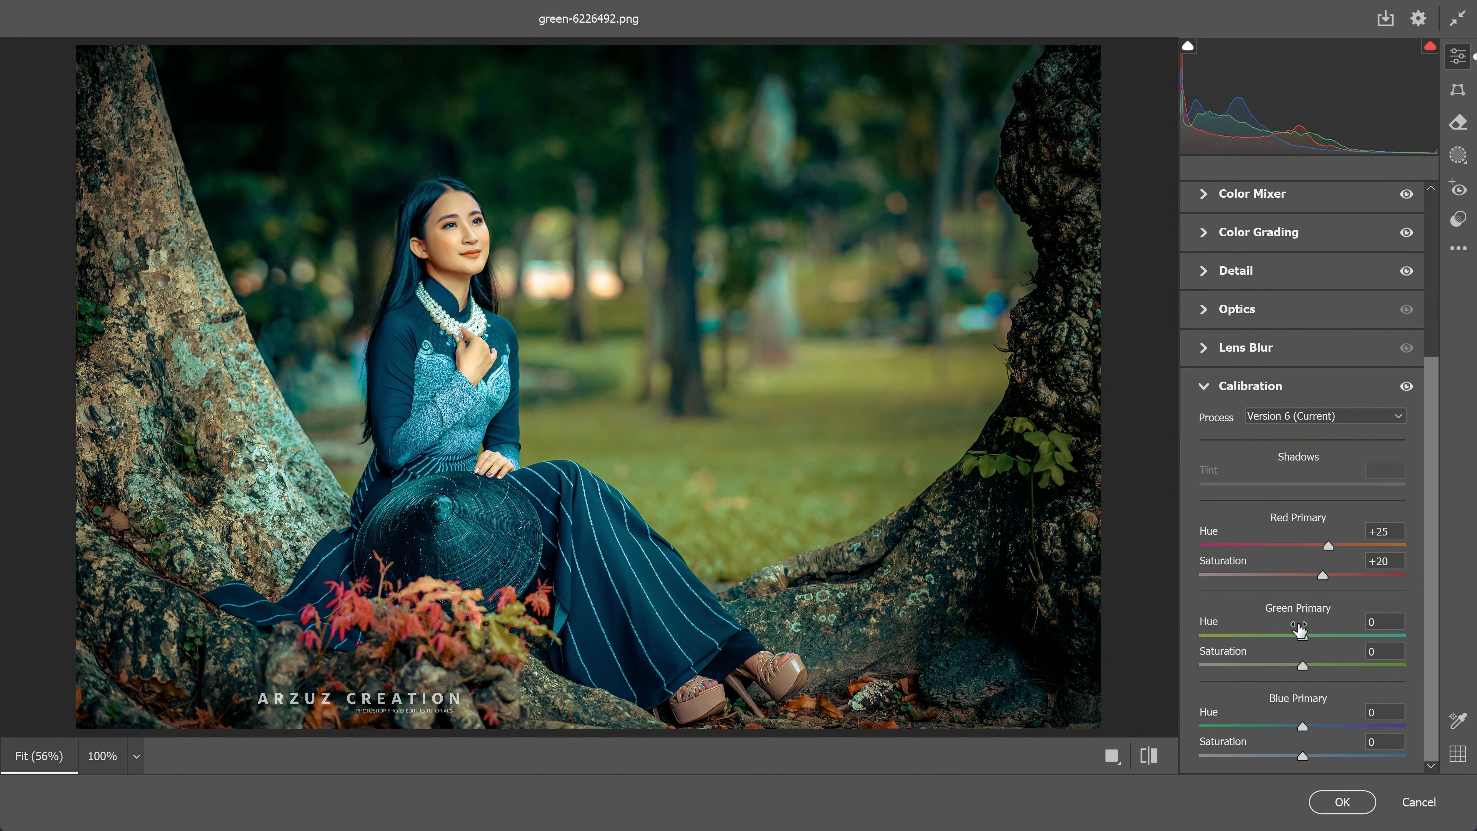
# - Set Green Primary to hue -35/saturation +30 and Blue Primary to hue -10/saturation +30
pyautogui.moveTo(1302, 636); pyautogui.dragTo(1263, 639)
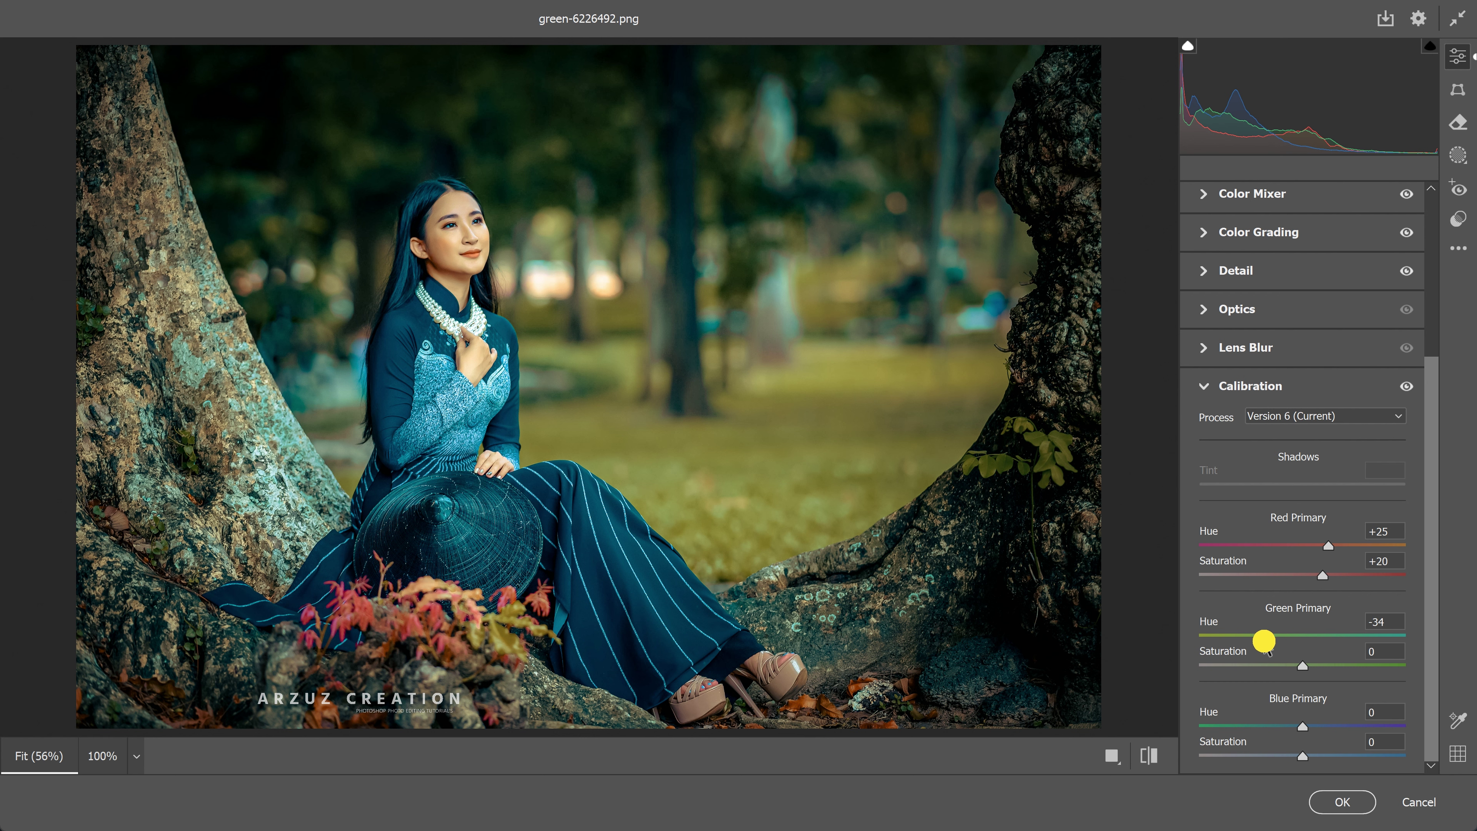
pyautogui.moveTo(1262, 639); pyautogui.dragTo(1267, 636)
pyautogui.click(1381, 624)
pyautogui.moveTo(1381, 624); pyautogui.dragTo(1394, 621)
pyautogui.click(1301, 665)
pyautogui.moveTo(1302, 665); pyautogui.dragTo(1330, 664)
pyautogui.moveTo(1303, 726); pyautogui.dragTo(1334, 755)
pyautogui.click(1389, 744)
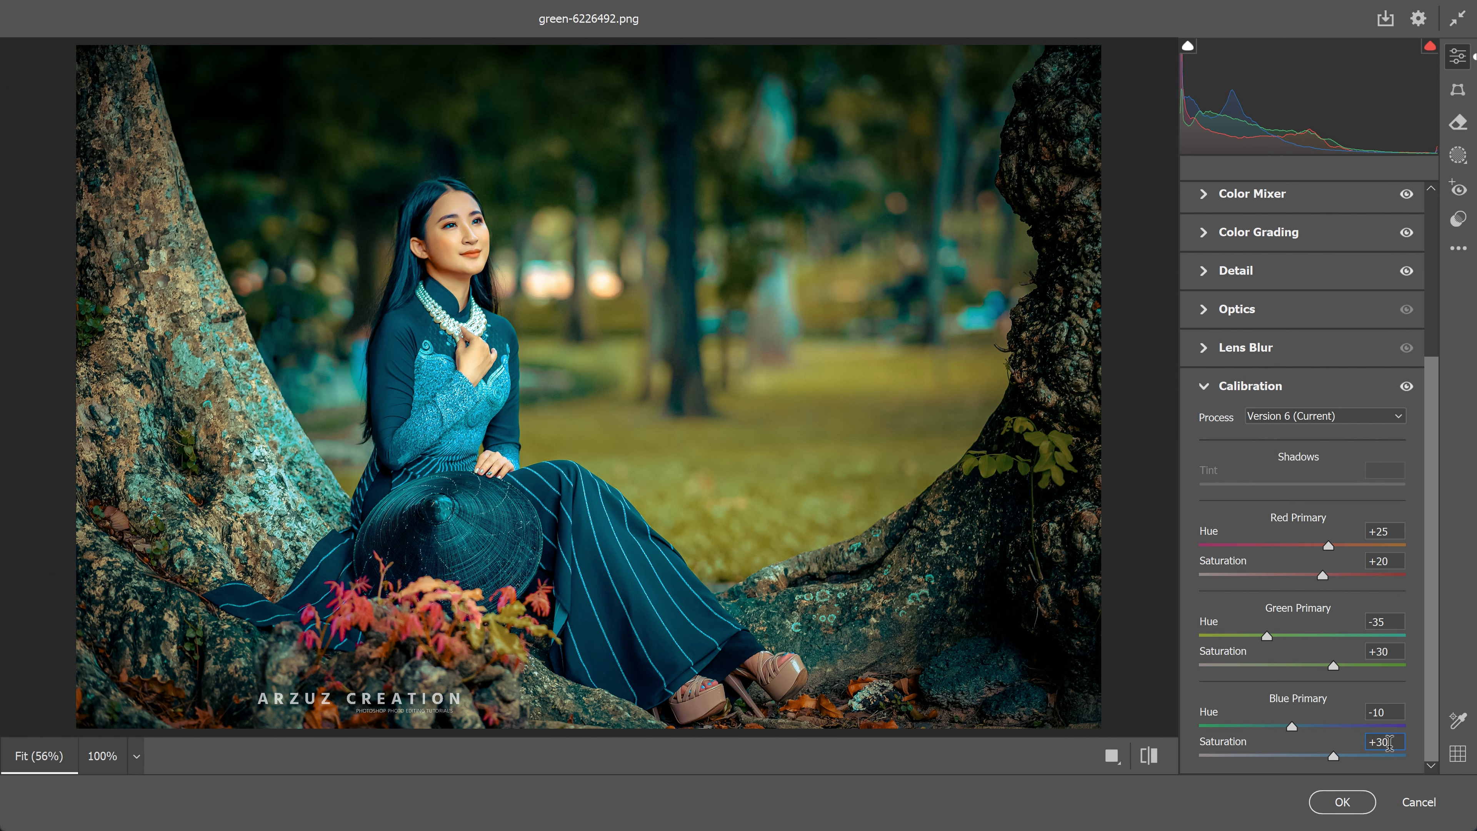
# - Compare before and after side by side, then apply the Camera Raw grade
pyautogui.click(1205, 388)
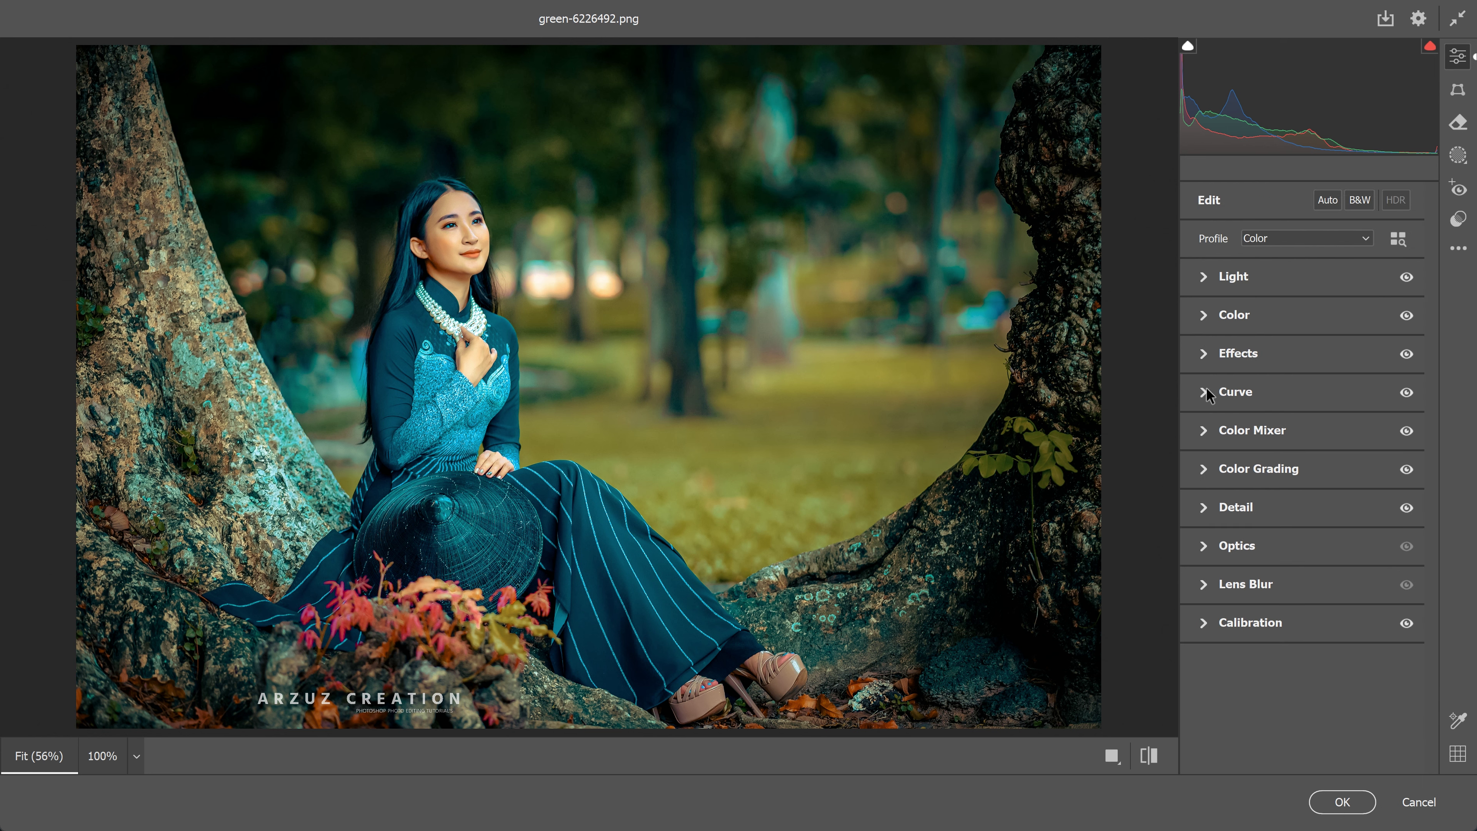
pyautogui.click(1116, 766)
pyautogui.click(1163, 635)
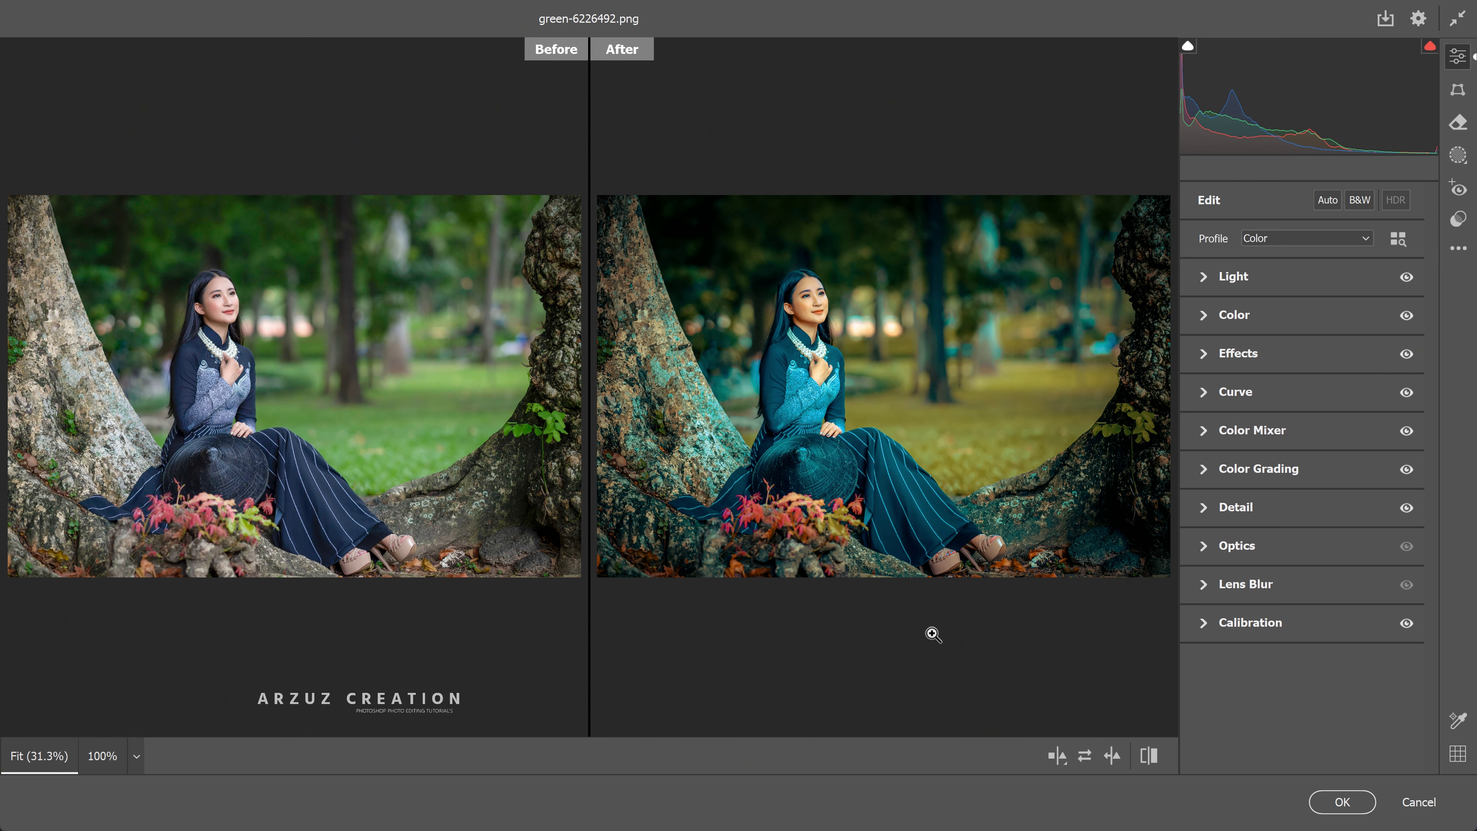
pyautogui.click(1342, 802)
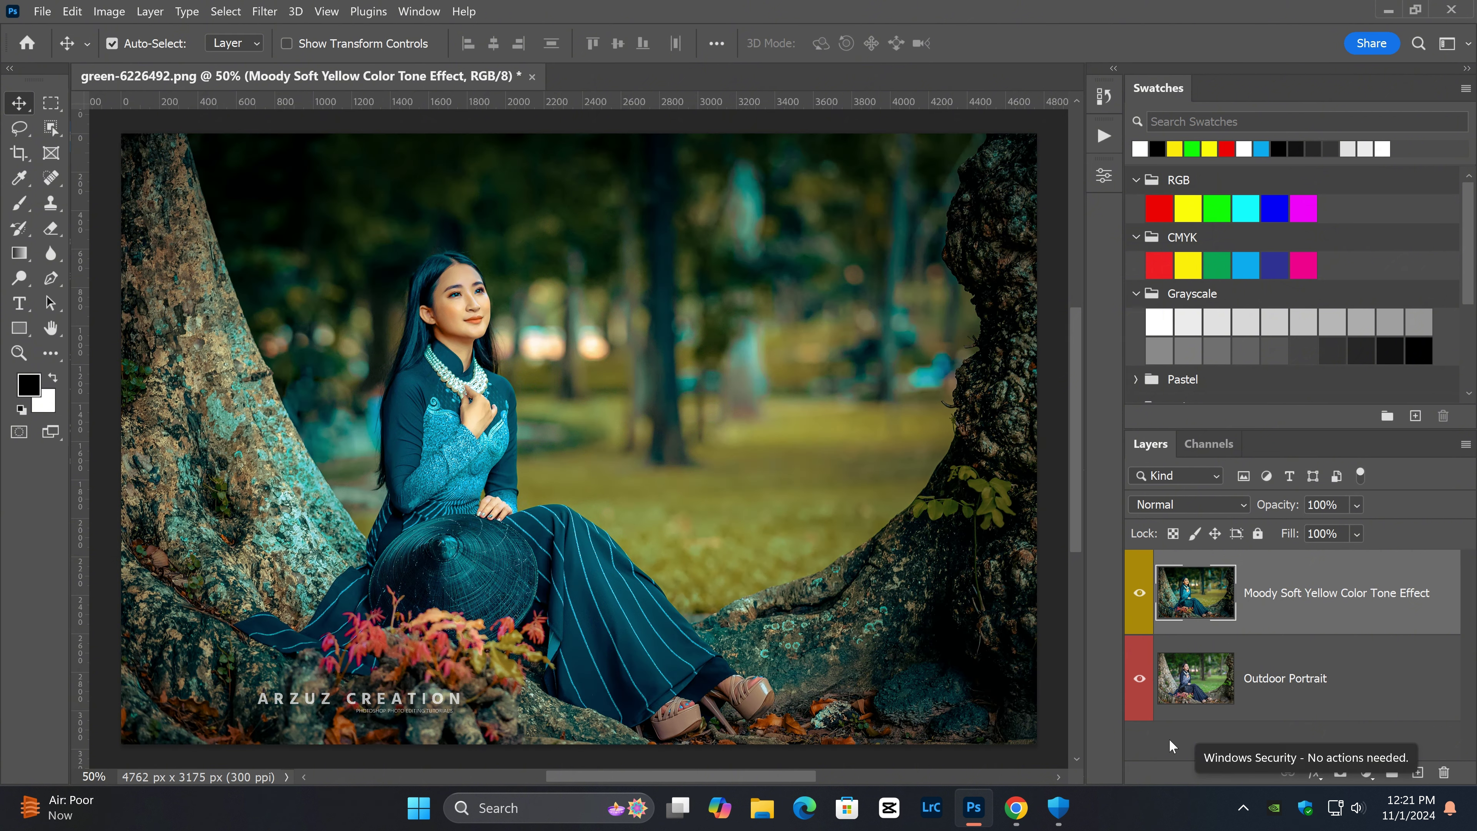
# - Toggle the graded layer's visibility to compare it with the original photo
pyautogui.click(1172, 747)
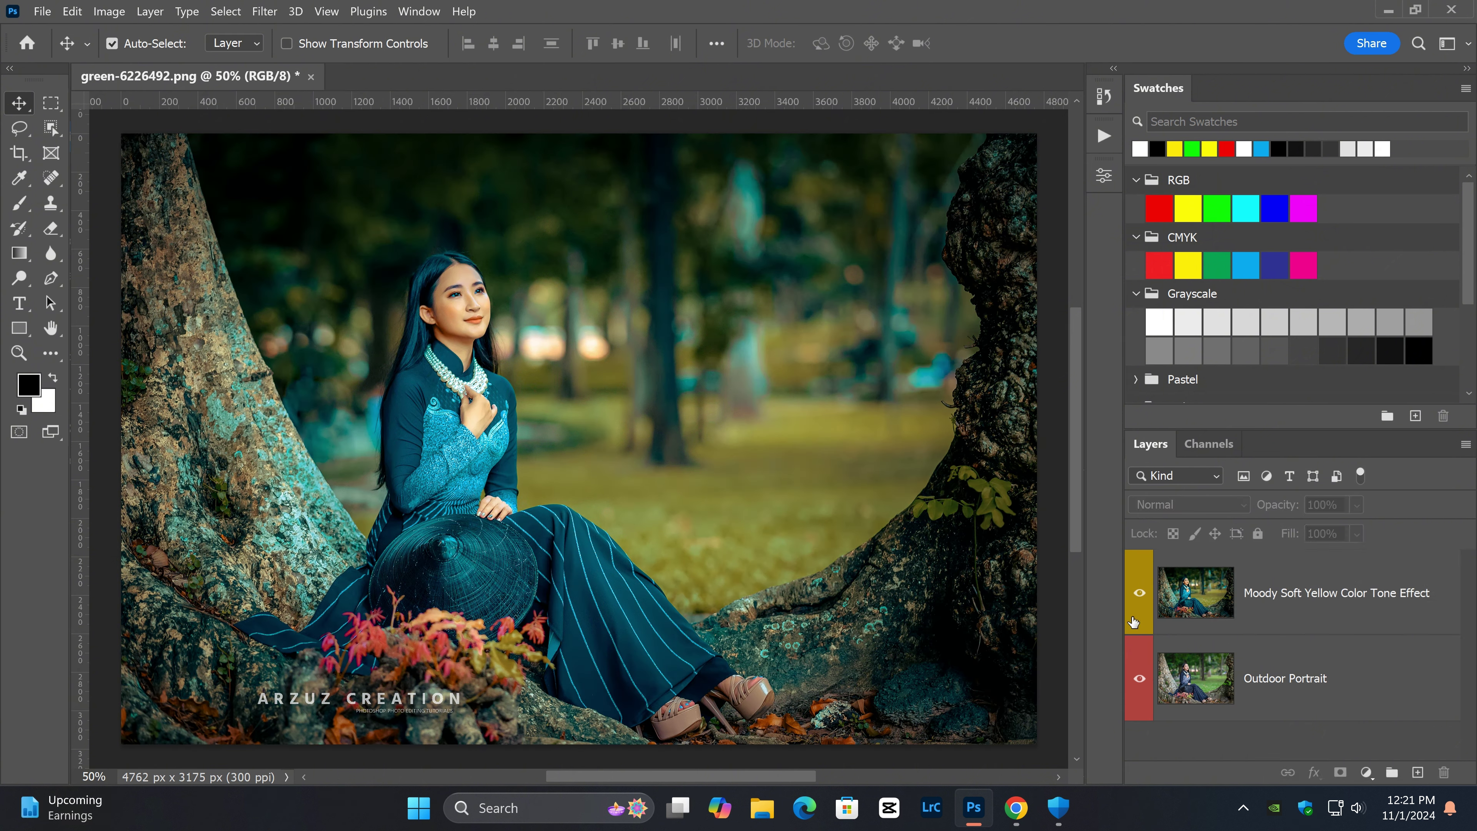
pyautogui.click(1140, 592)
pyautogui.click(1139, 594)
pyautogui.click(1140, 593)
pyautogui.click(1140, 594)
pyautogui.click(1139, 593)
# - Add a Selective Color layer with Blacks at Cyan -4, Magenta +4, Yellow -2, Black +3
pyautogui.click(1279, 627)
pyautogui.click(1366, 772)
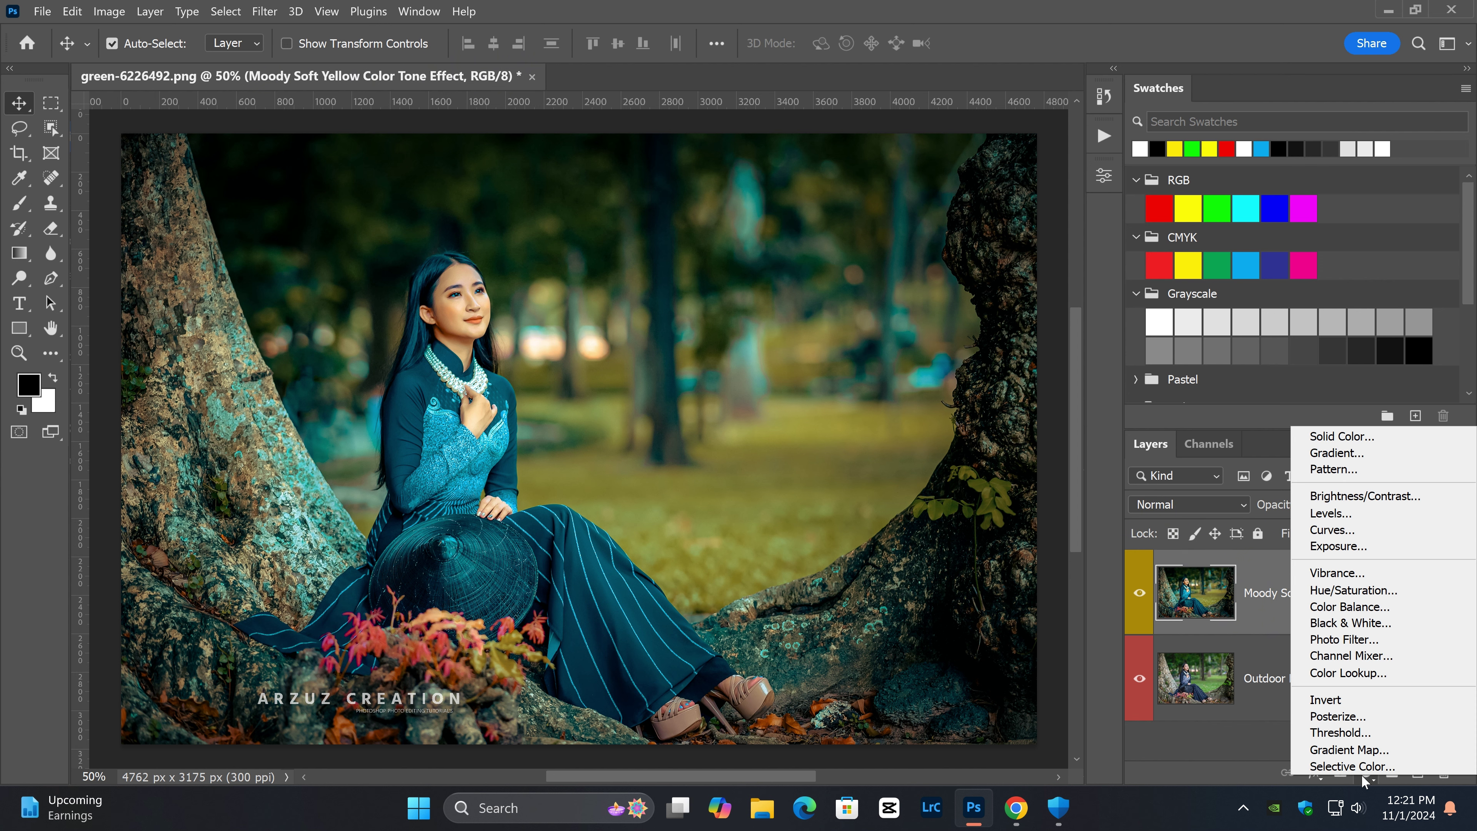
pyautogui.click(1338, 763)
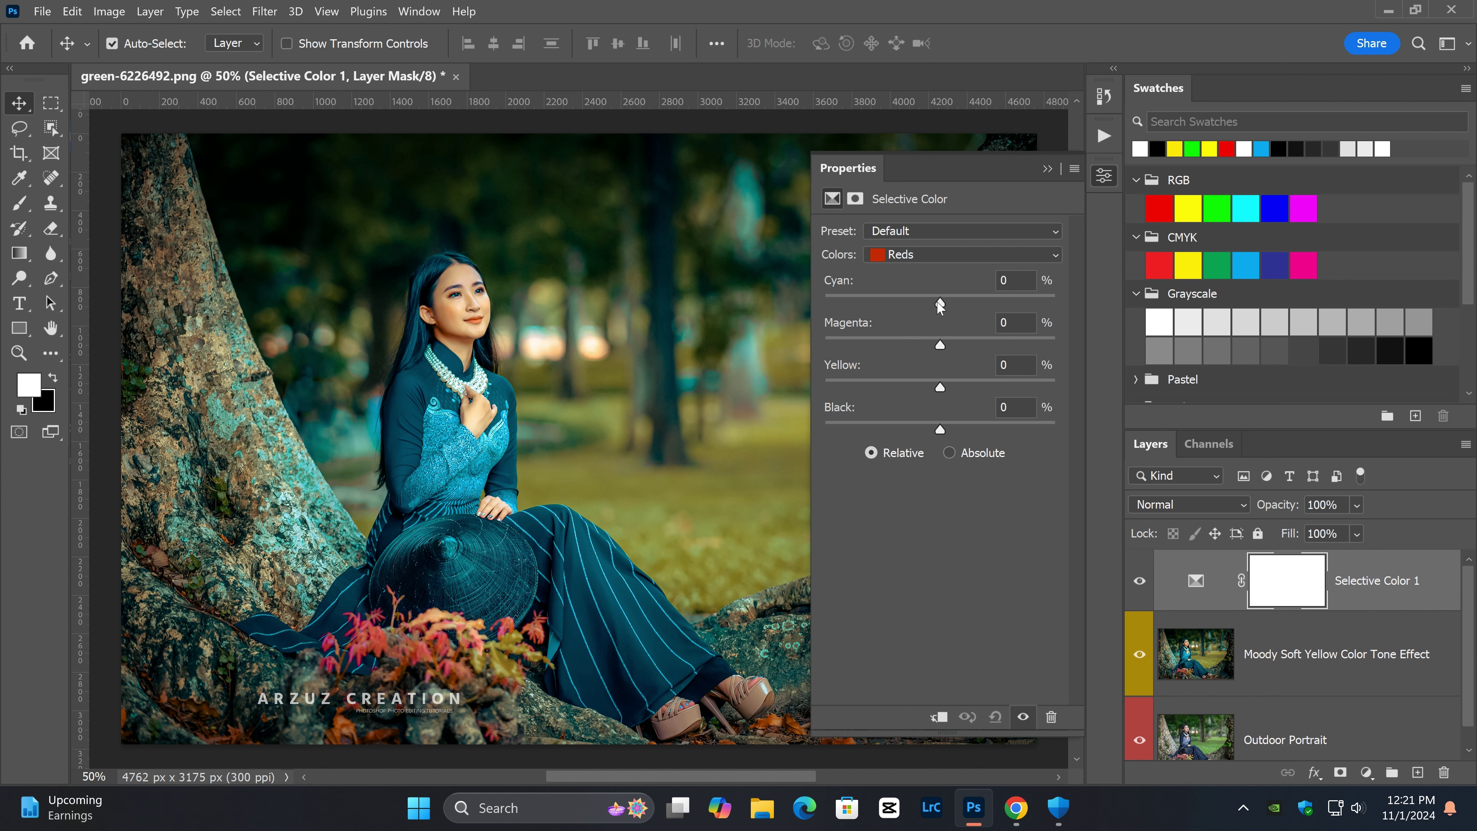
pyautogui.moveTo(940, 304)
pyautogui.mouseDown()
pyautogui.moveTo(985, 311)
pyautogui.moveTo(945, 317)
pyautogui.mouseUp()
pyautogui.click(930, 255)
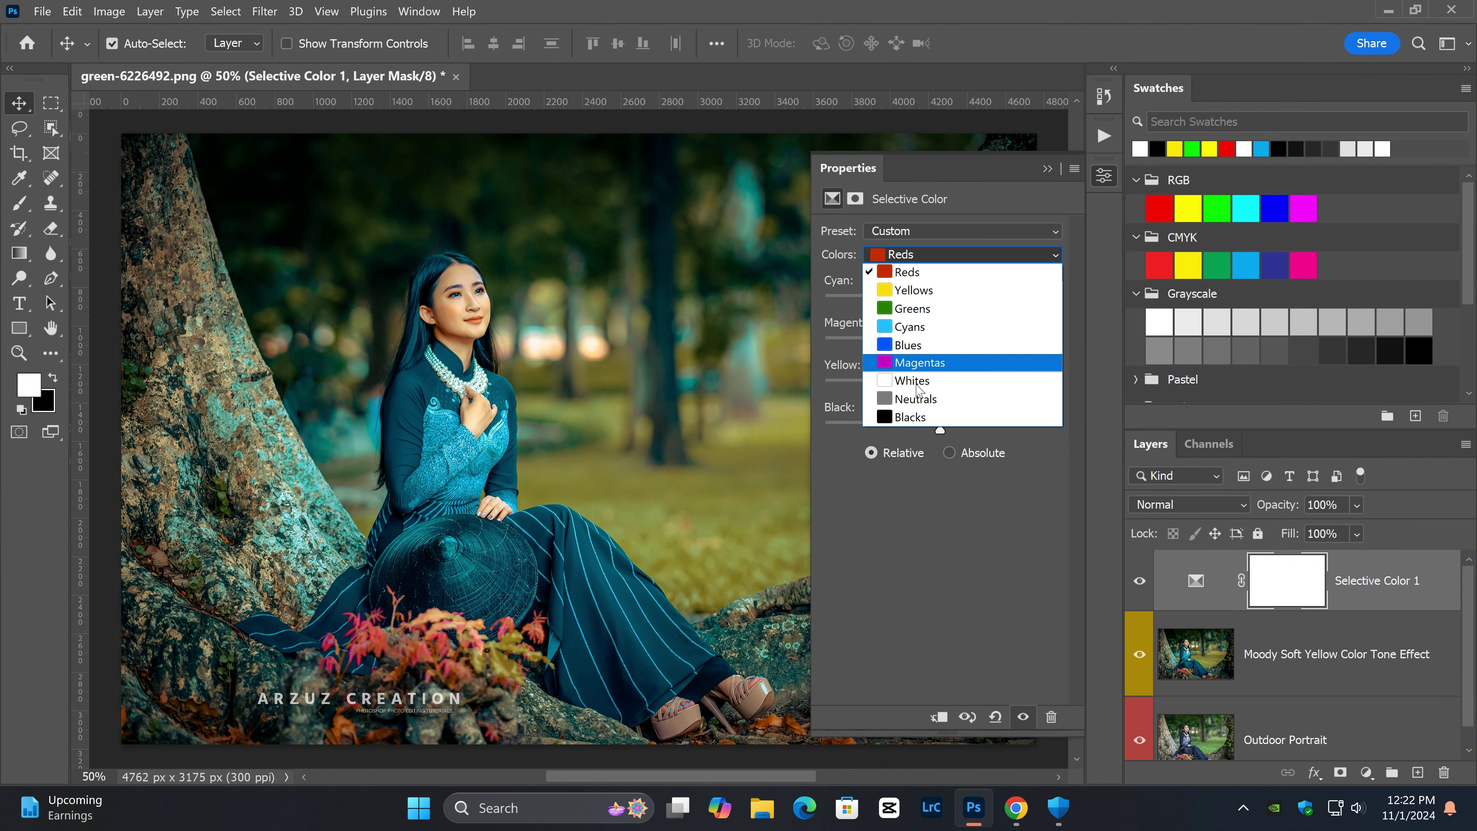
pyautogui.click(911, 417)
pyautogui.moveTo(940, 304); pyautogui.dragTo(944, 427)
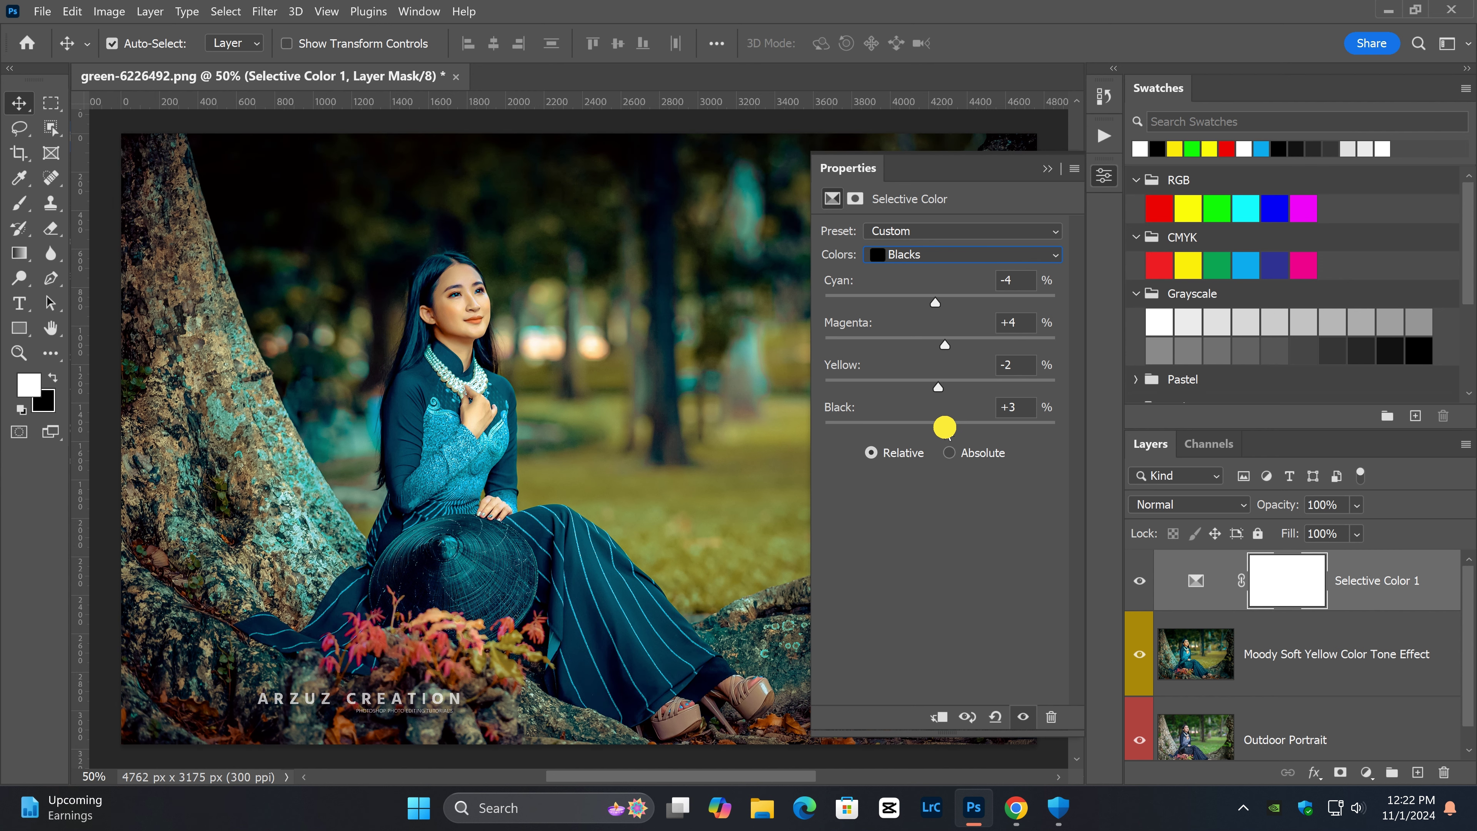
# - Give the Selective Color 1 layer a green colour label
pyautogui.click(1104, 175)
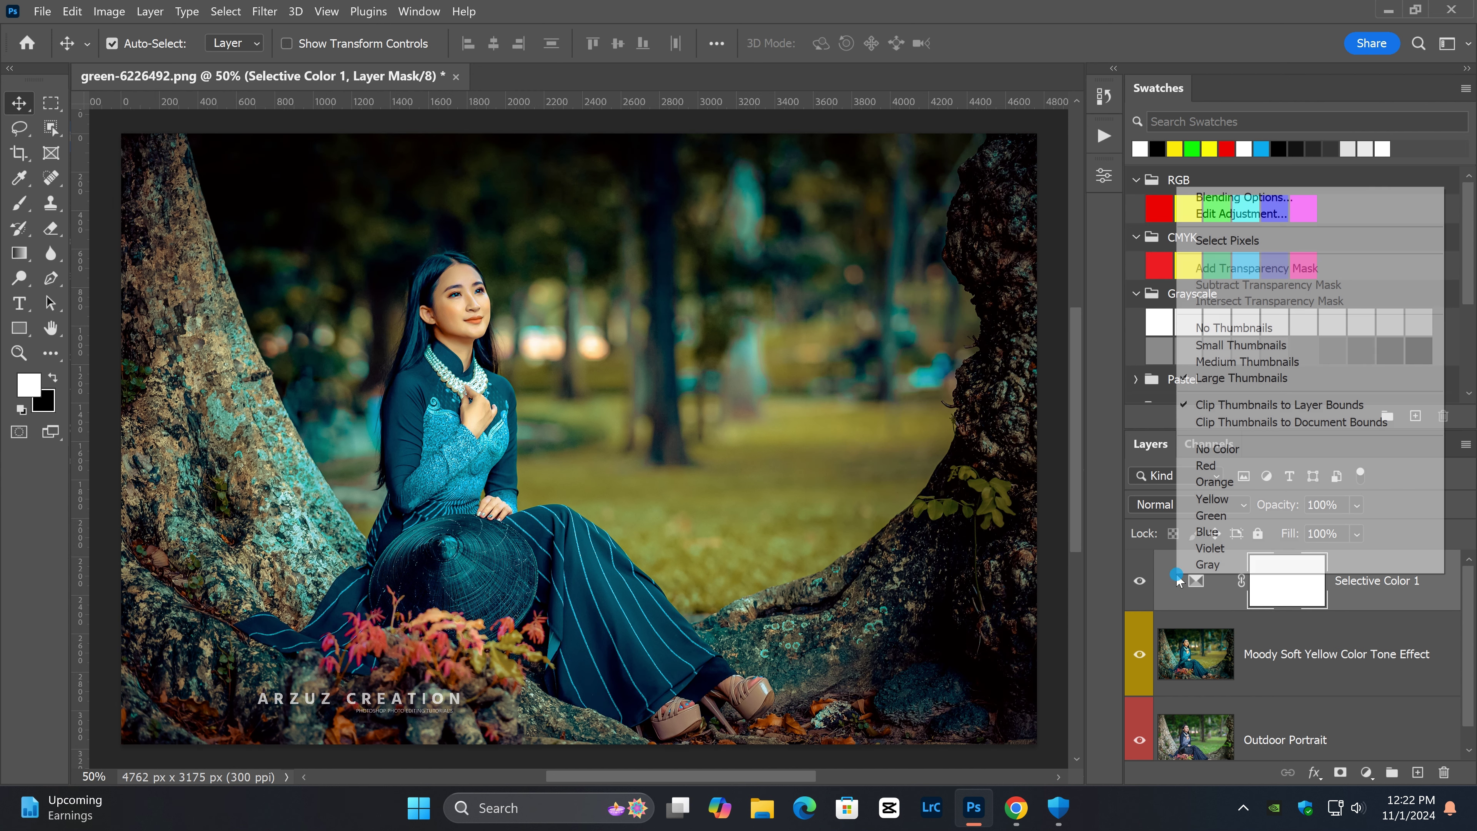
pyautogui.rightClick(1176, 573)
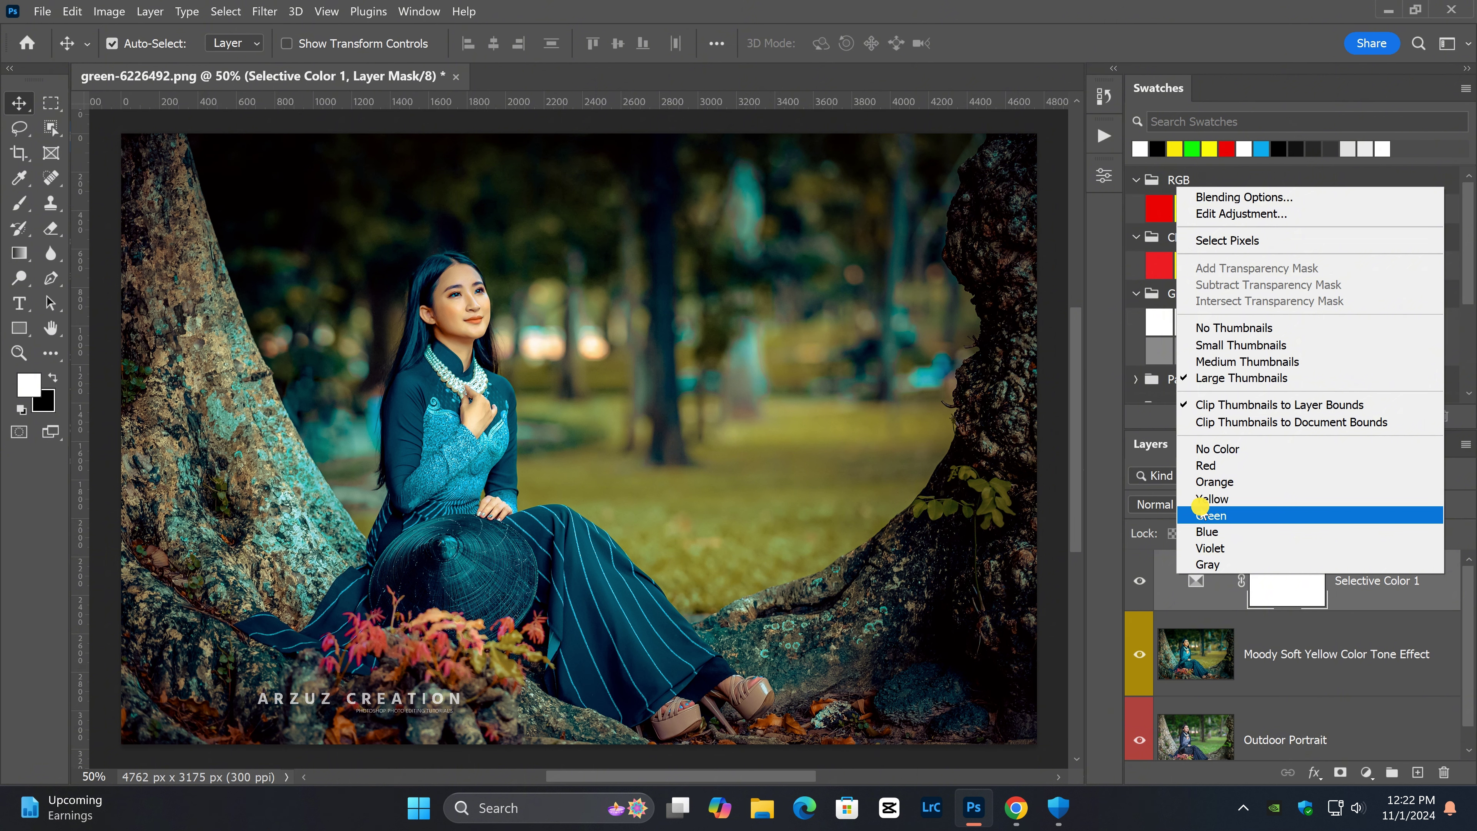
pyautogui.click(1201, 515)
pyautogui.click(1466, 748)
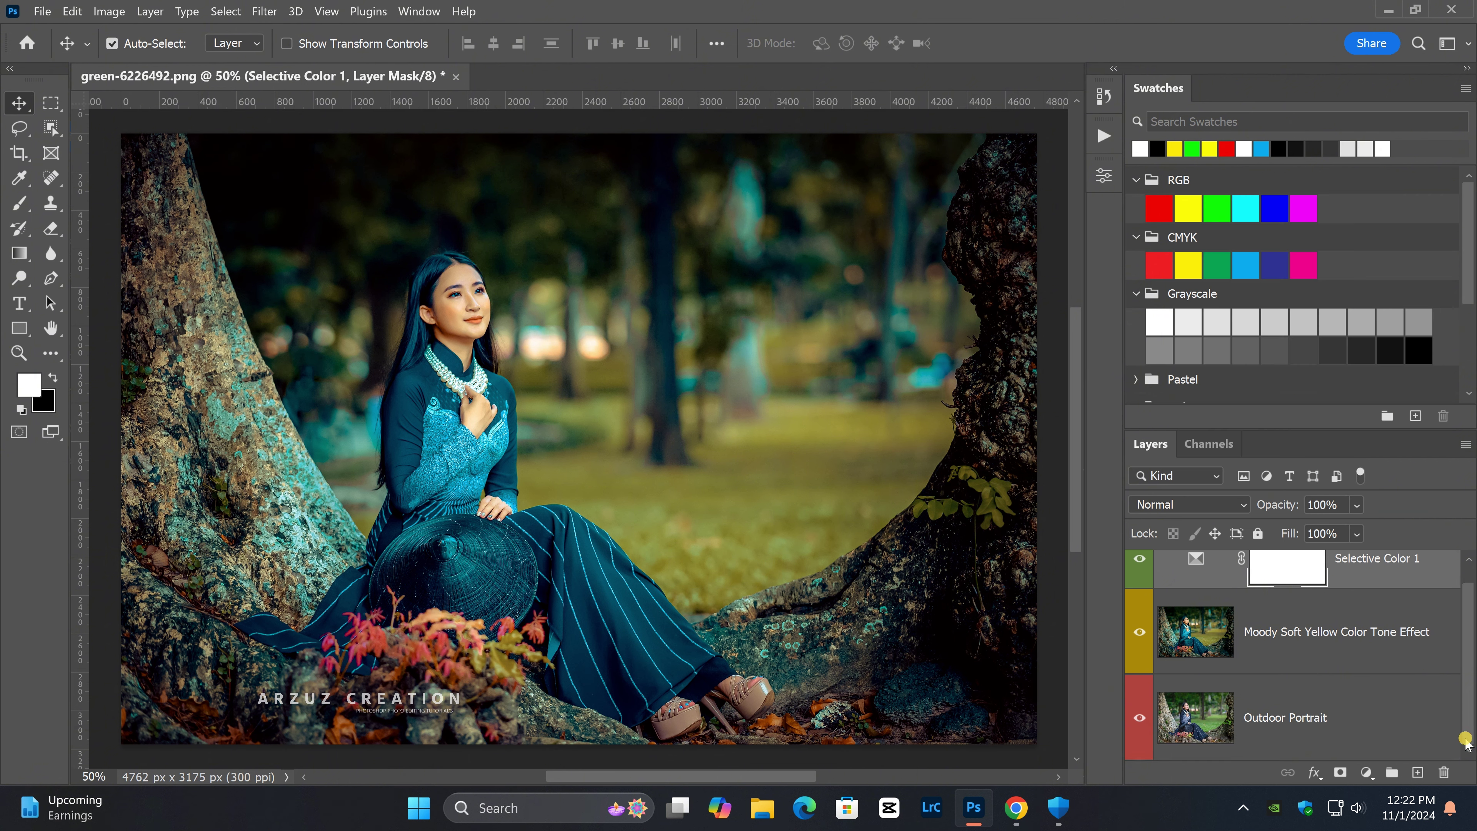
# - Toggle layer visibility to compare the grade against the original Outdoor Portrait photo
pyautogui.click(1270, 750)
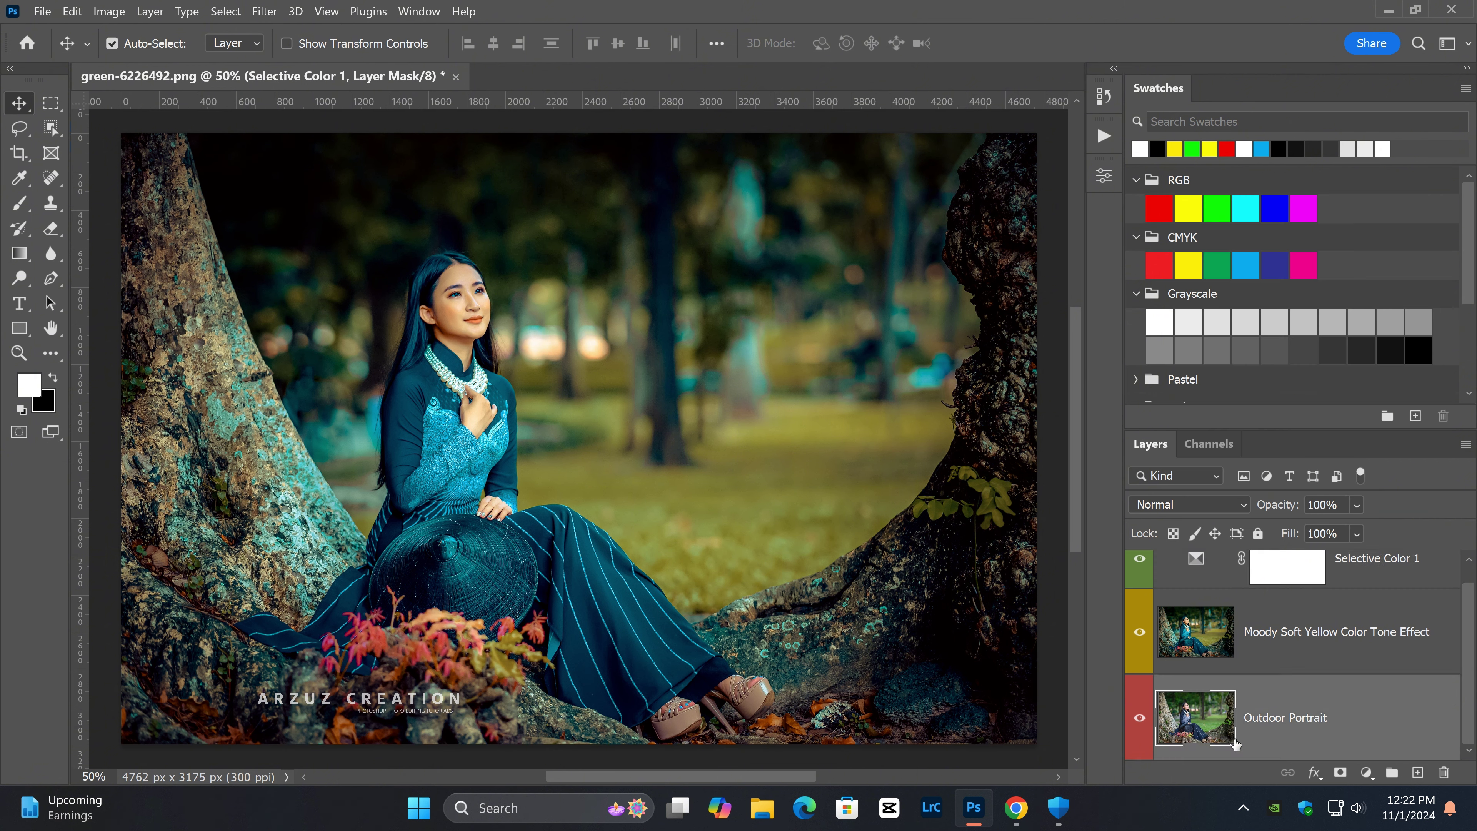
pyautogui.keyDown('alt'); pyautogui.click(1140, 716); pyautogui.keyUp('alt')
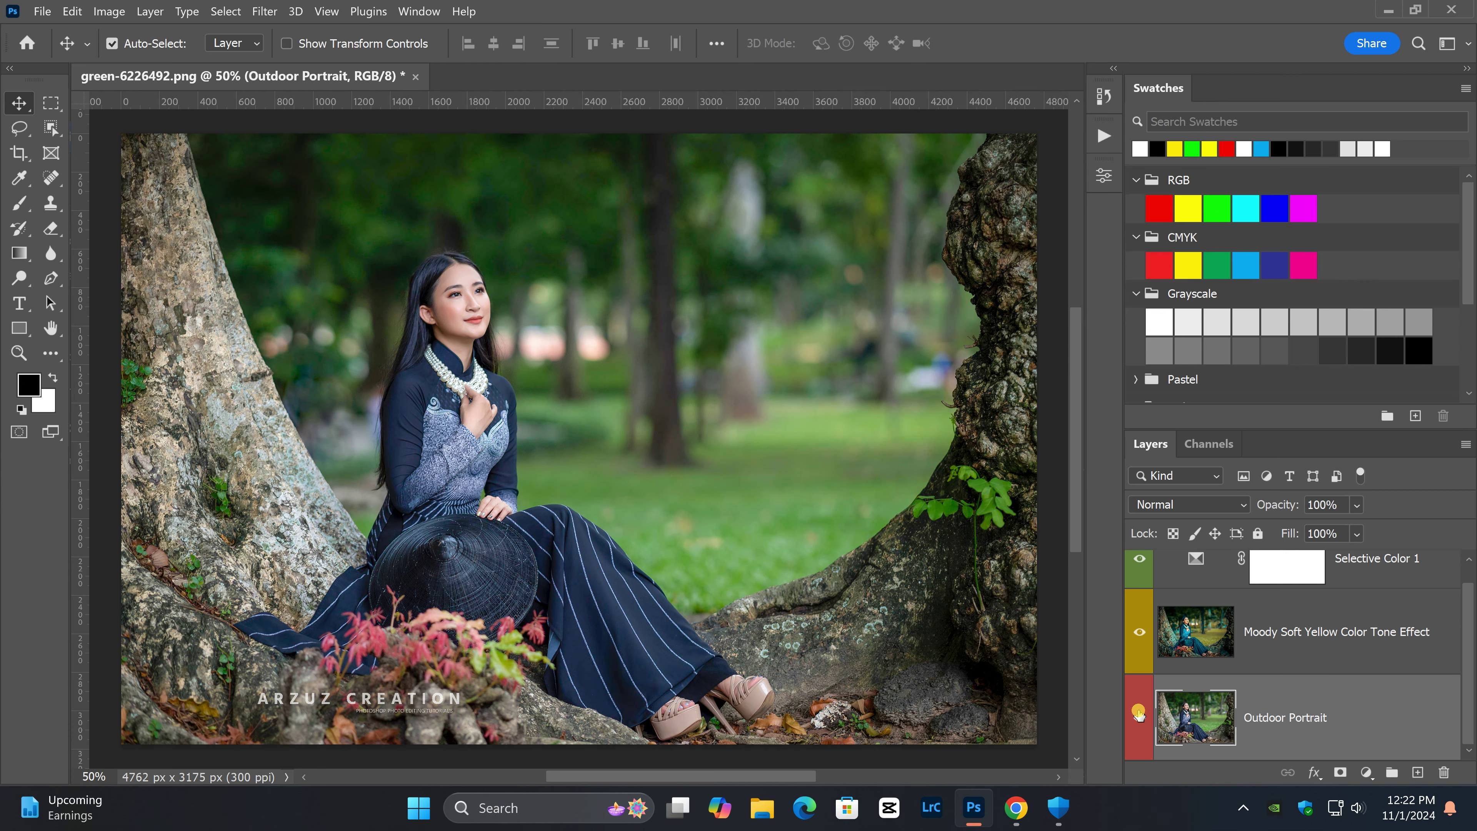
pyautogui.keyDown('alt'); pyautogui.click(1140, 715); pyautogui.keyUp('alt')
pyautogui.keyDown('alt'); pyautogui.click(1139, 714); pyautogui.keyUp('alt')
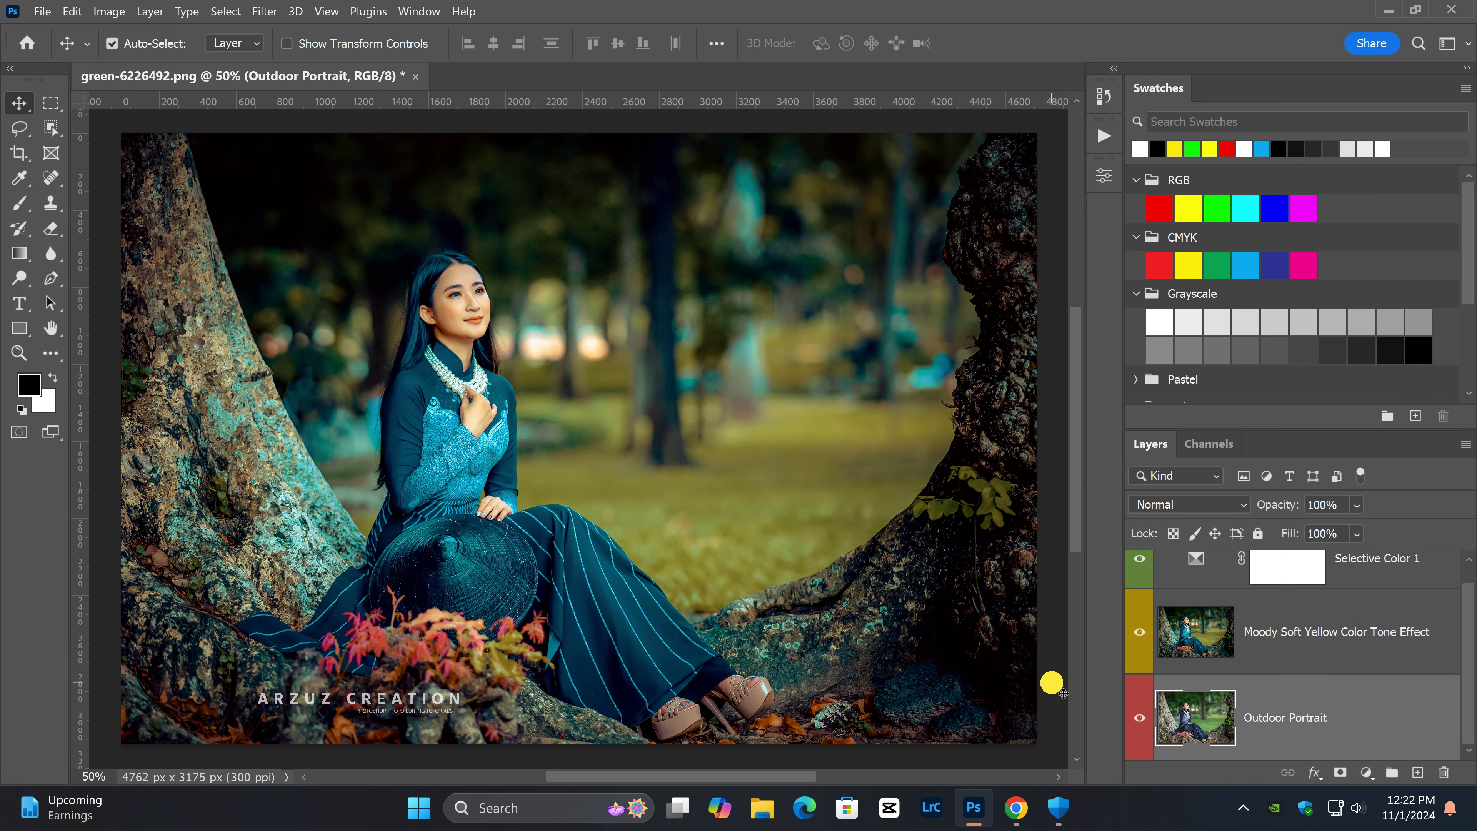
pyautogui.click(1054, 686)
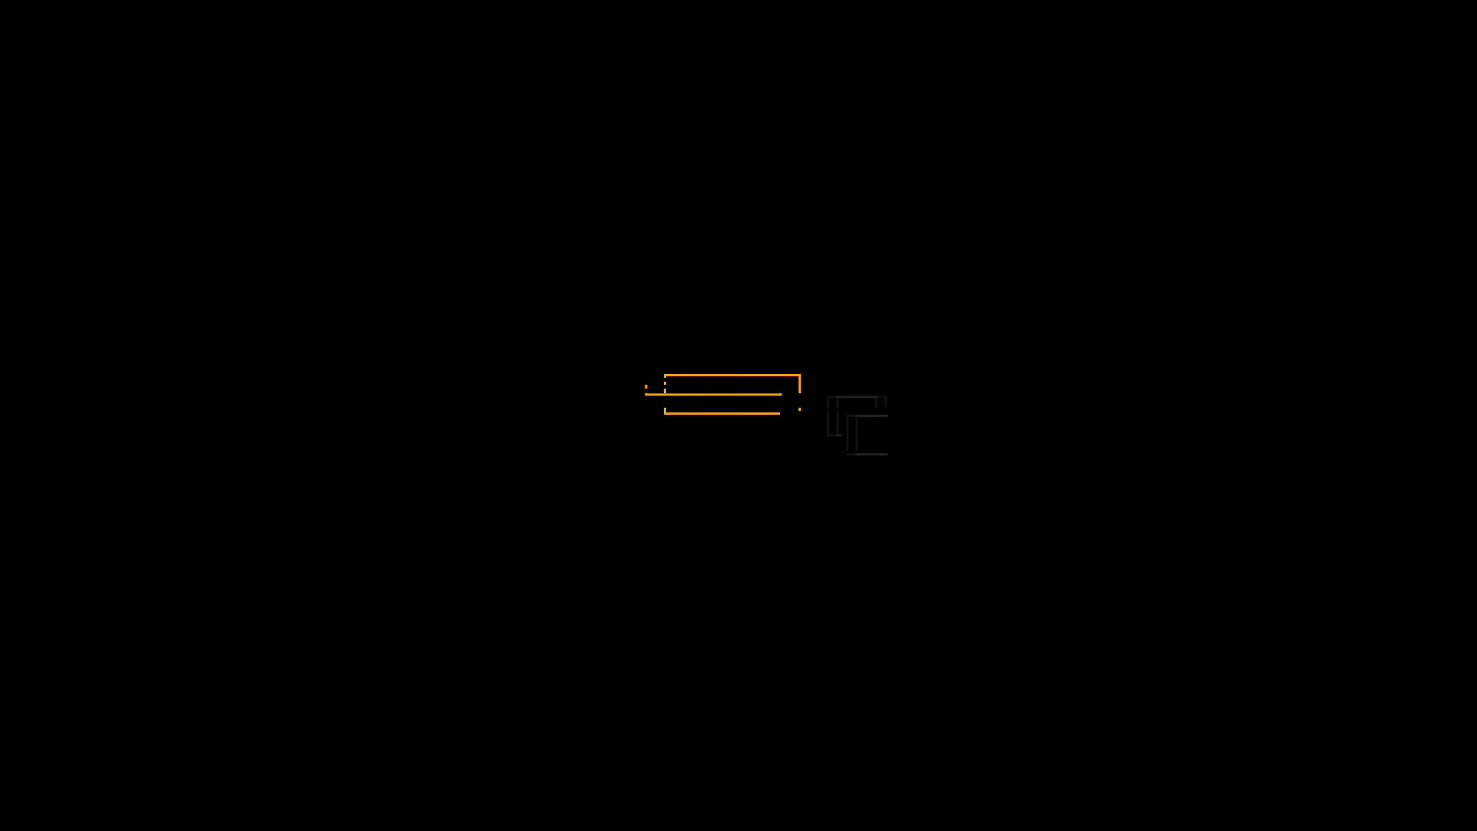